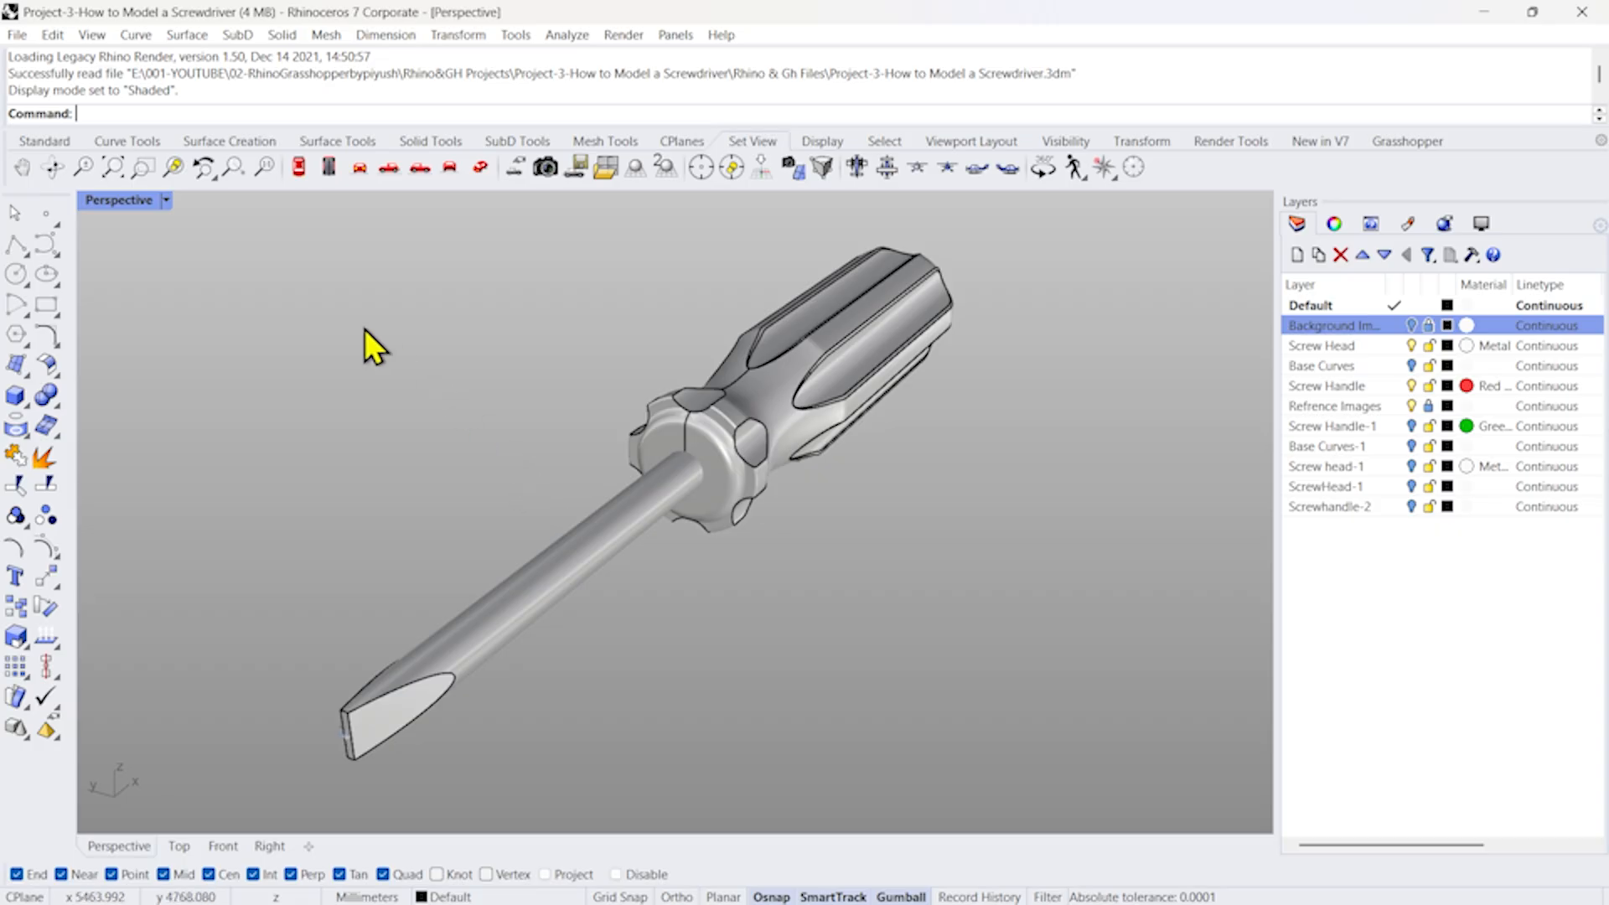
Switch the Perspective view to Rendered display and orbit around the screwdriver model.
left_click(167, 202)
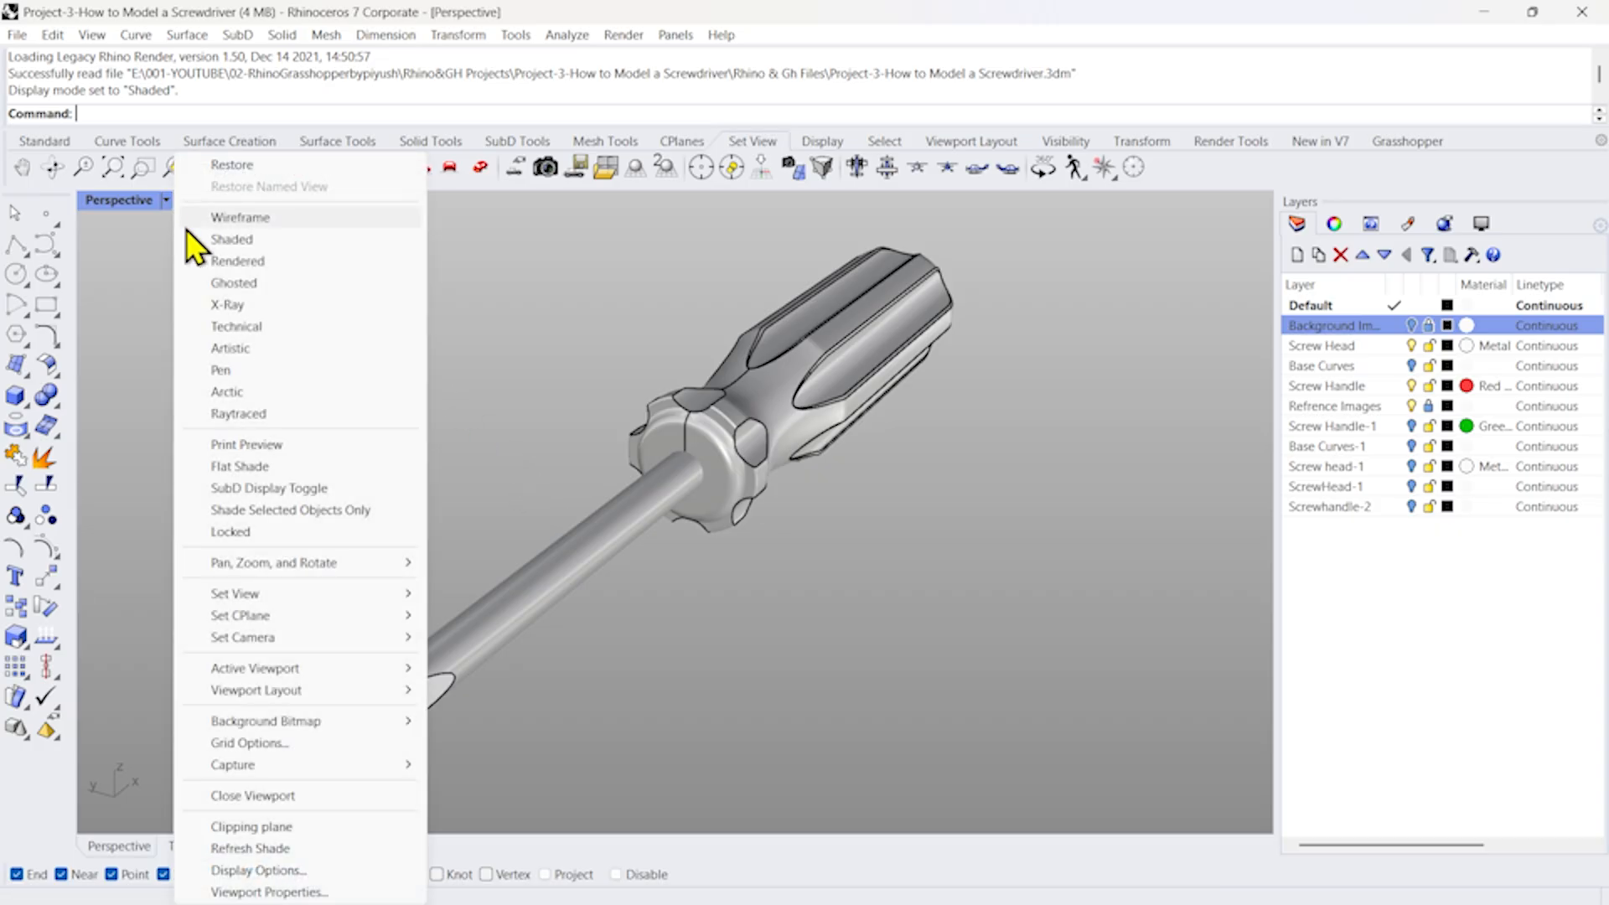
left_click(232, 261)
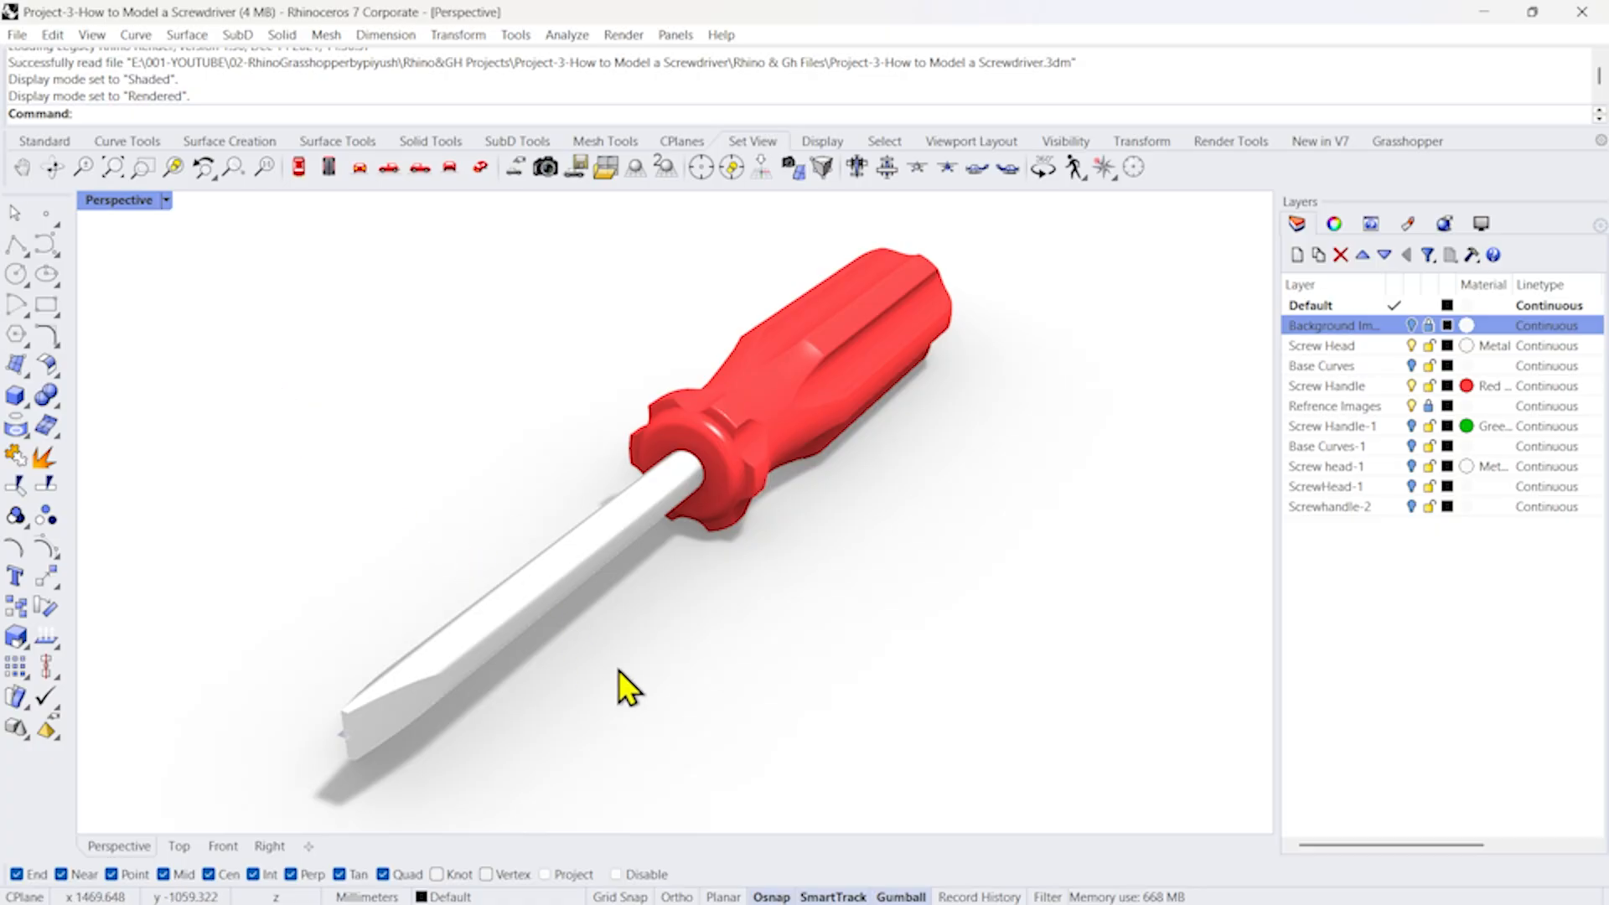
right_click_drag(607, 671, 754, 665)
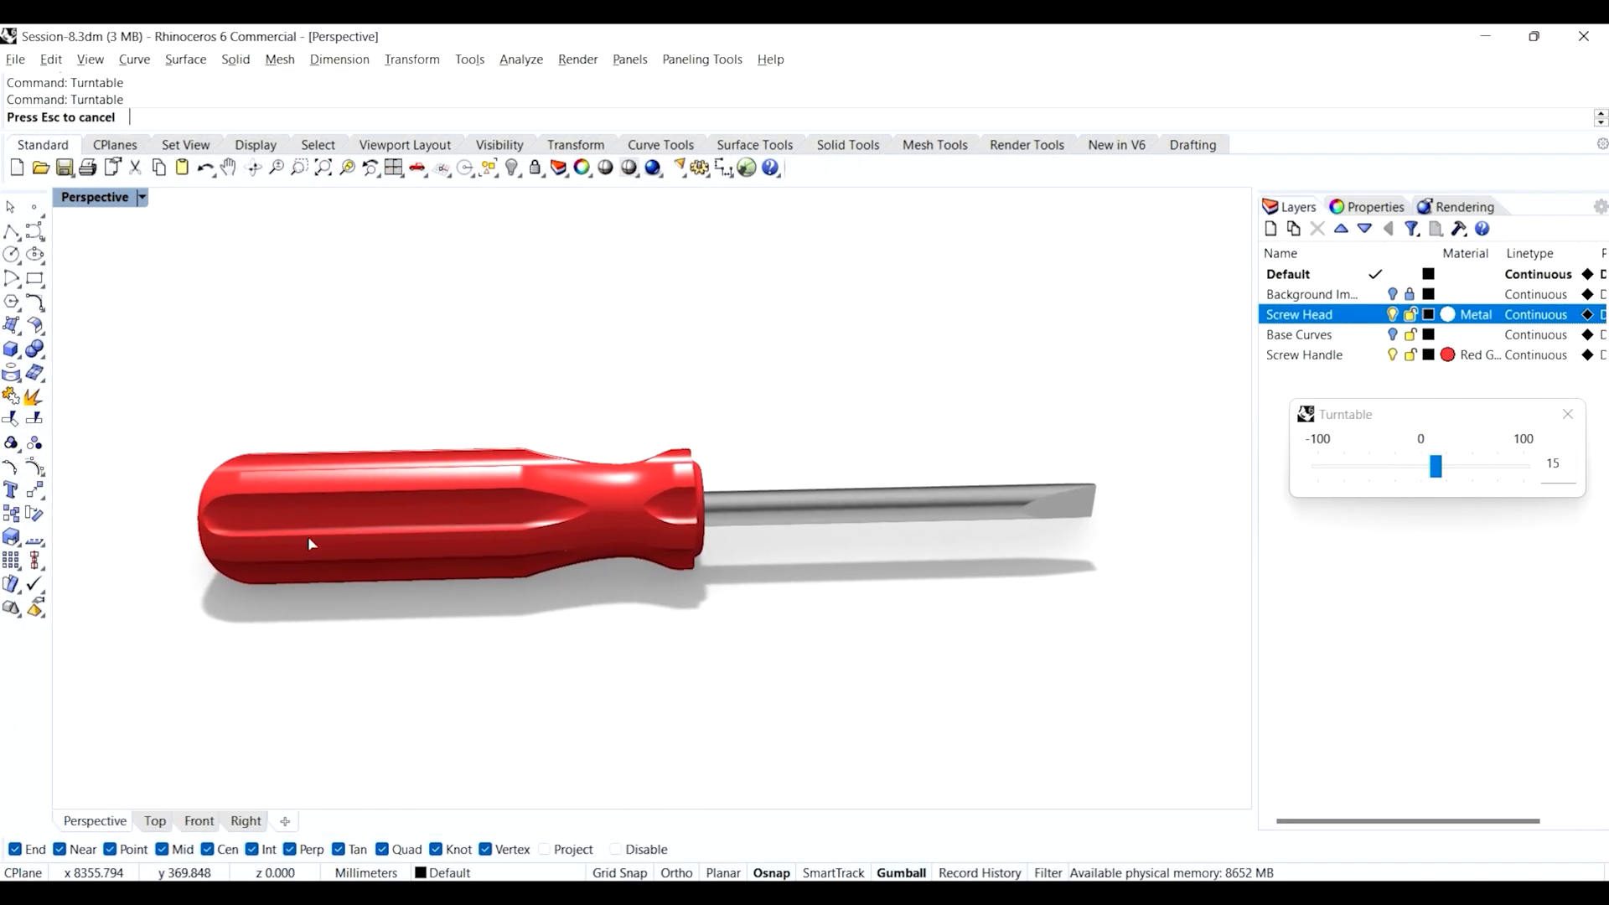
key("Escape")
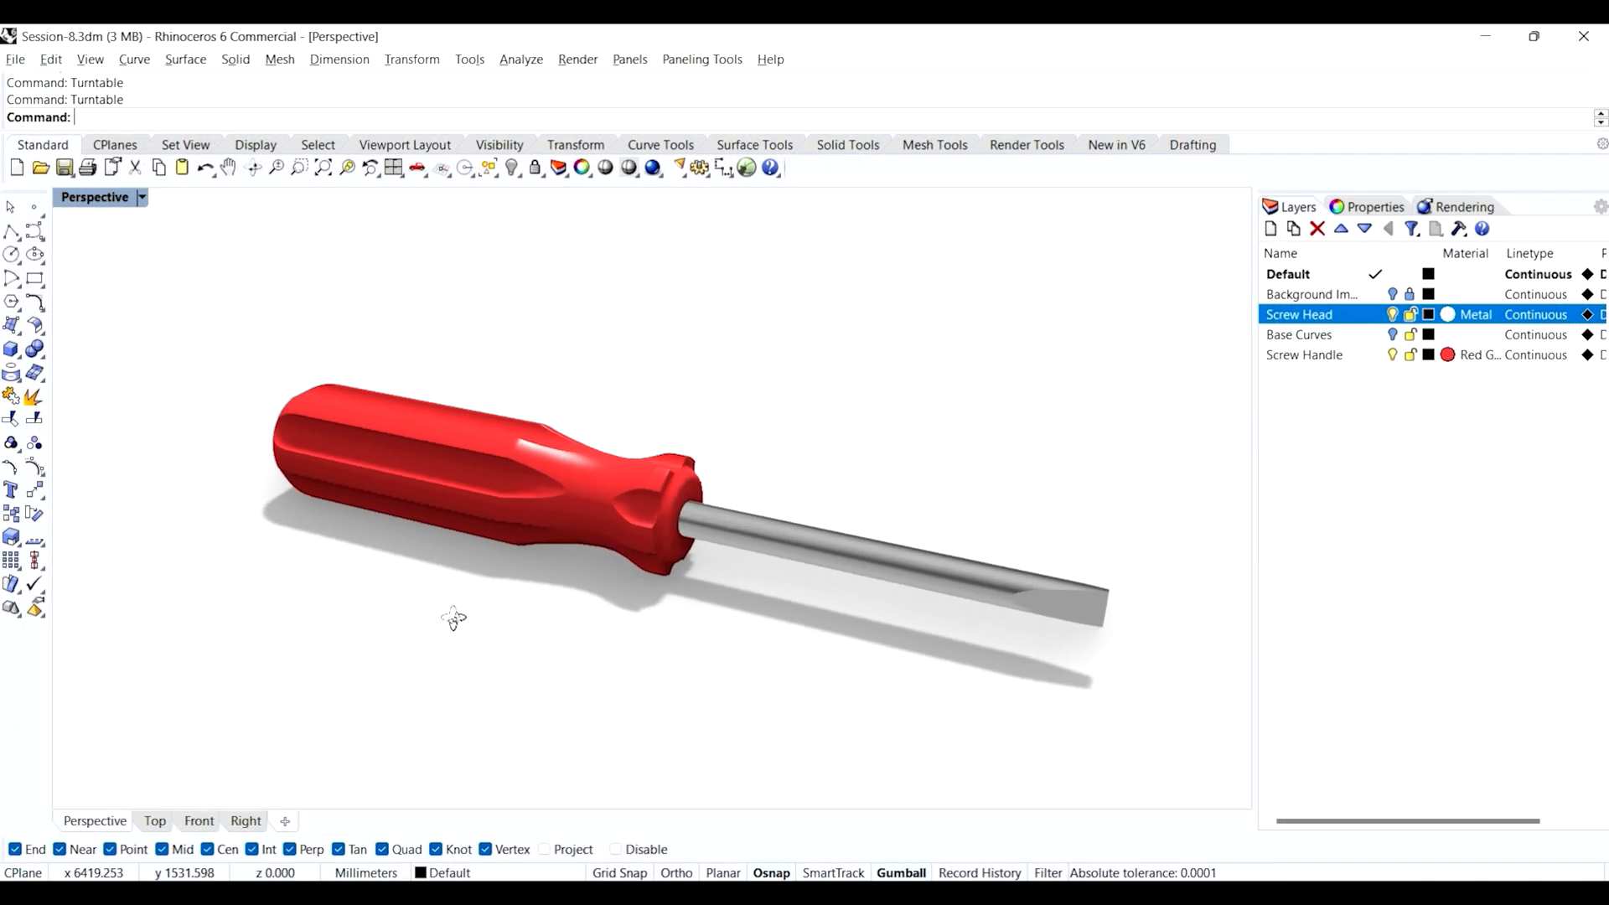
scroll(540, 485, "up", 5)
right_click_drag(682, 531, 604, 499)
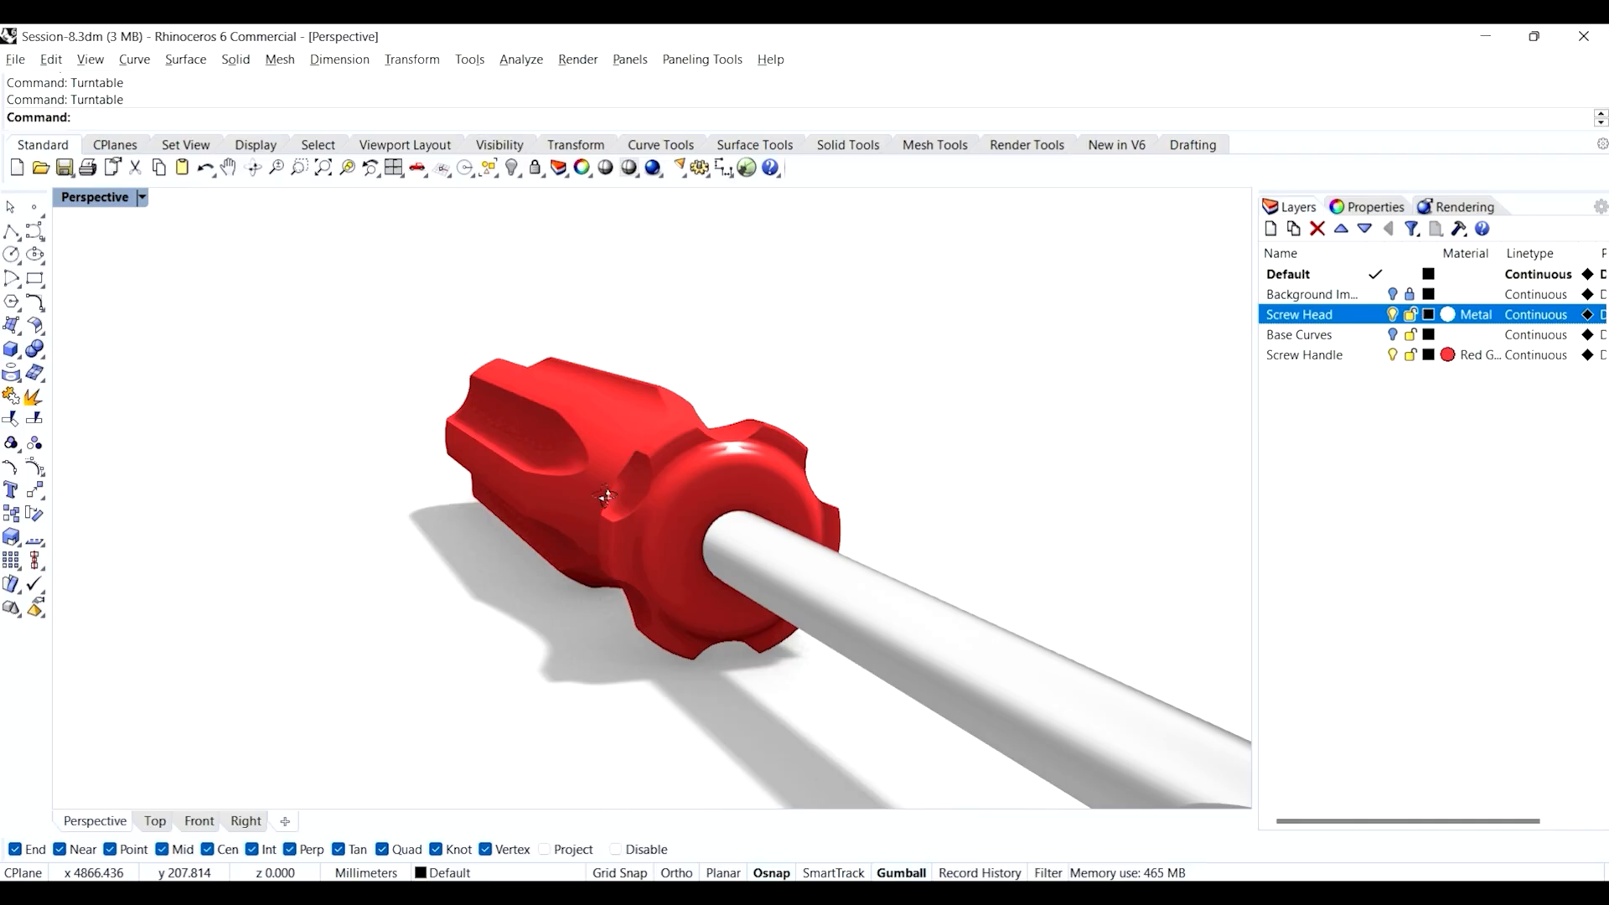
right_click_drag(615, 387, 788, 681)
scroll(692, 541, "down", 4)
right_click_drag(630, 535, 722, 544)
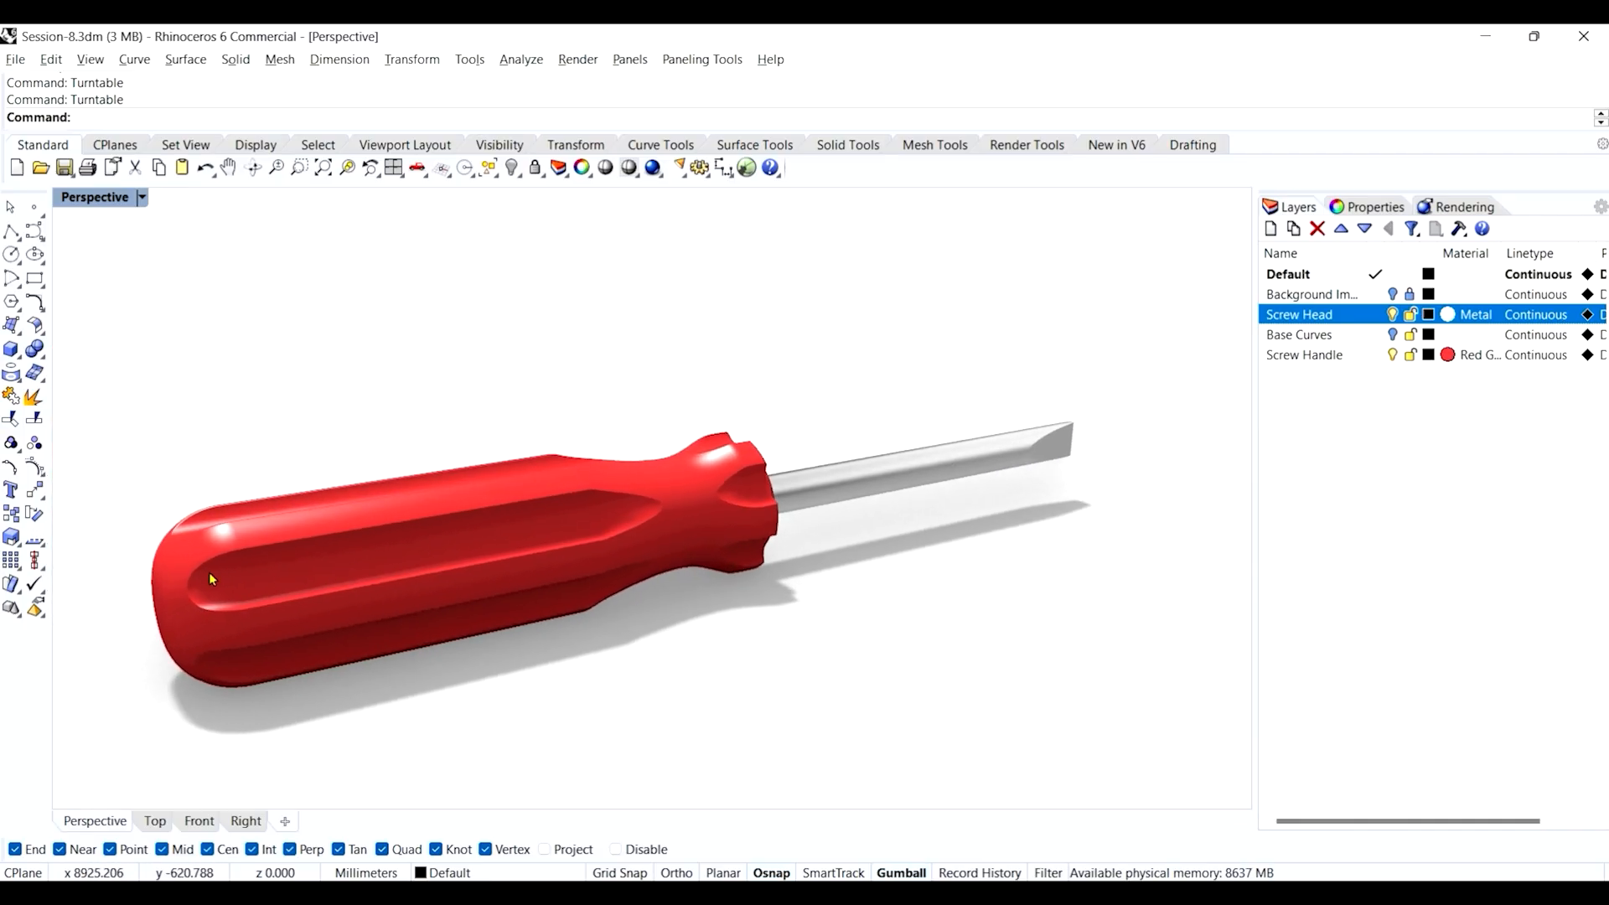
scroll(209, 572, "up", 6)
scroll(483, 530, "down", 5)
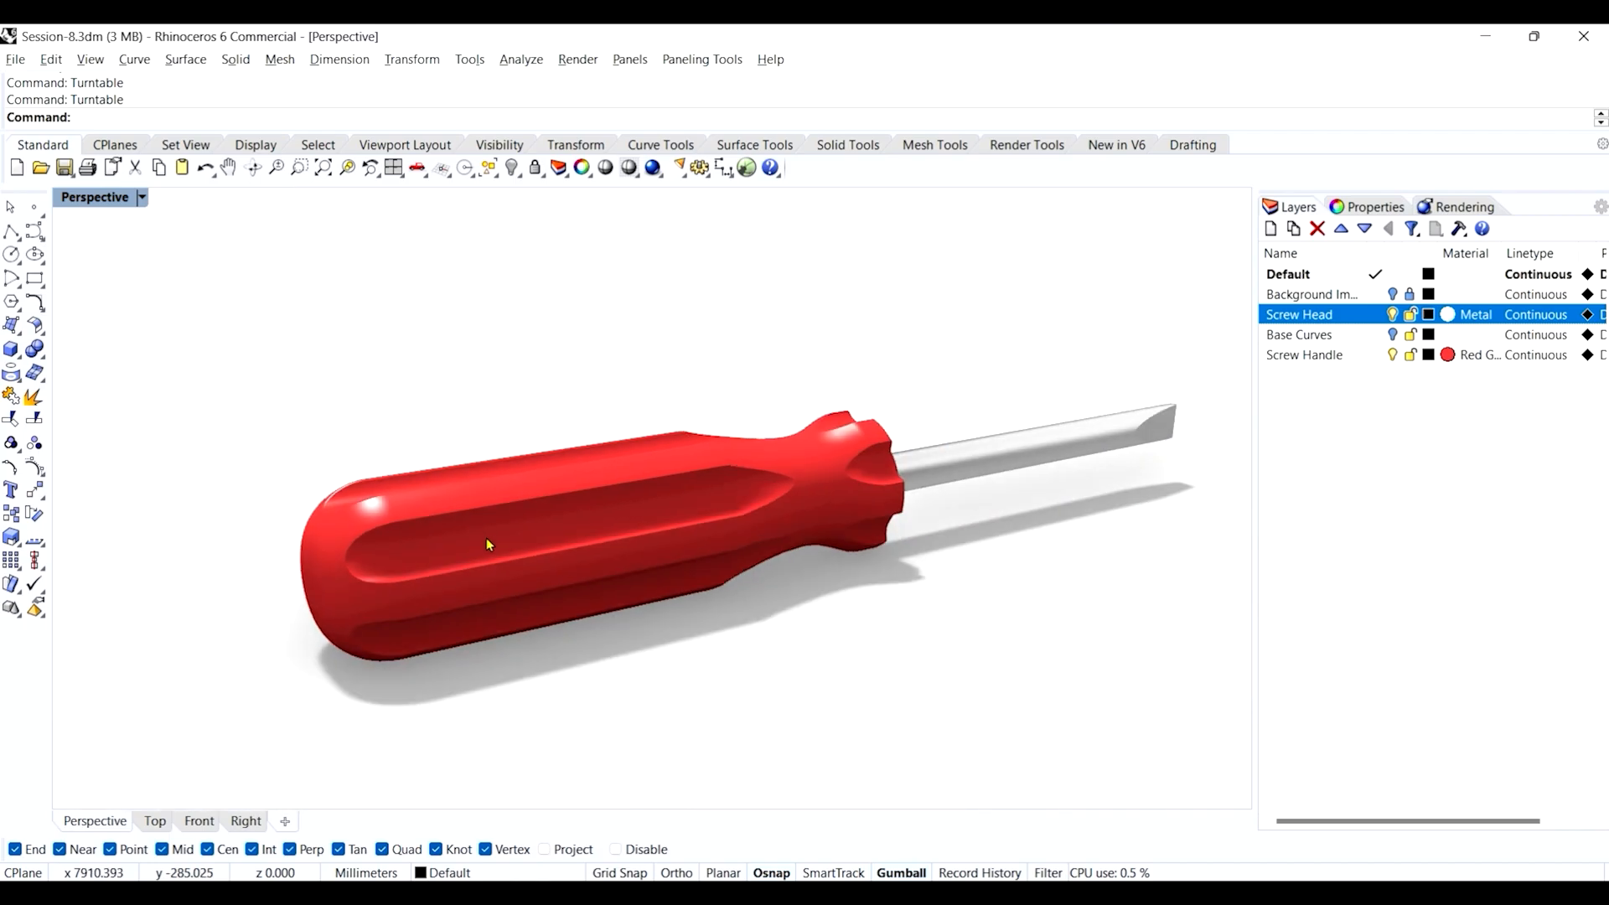
right_click_drag(525, 618, 570, 579)
scroll(311, 576, "up", 2)
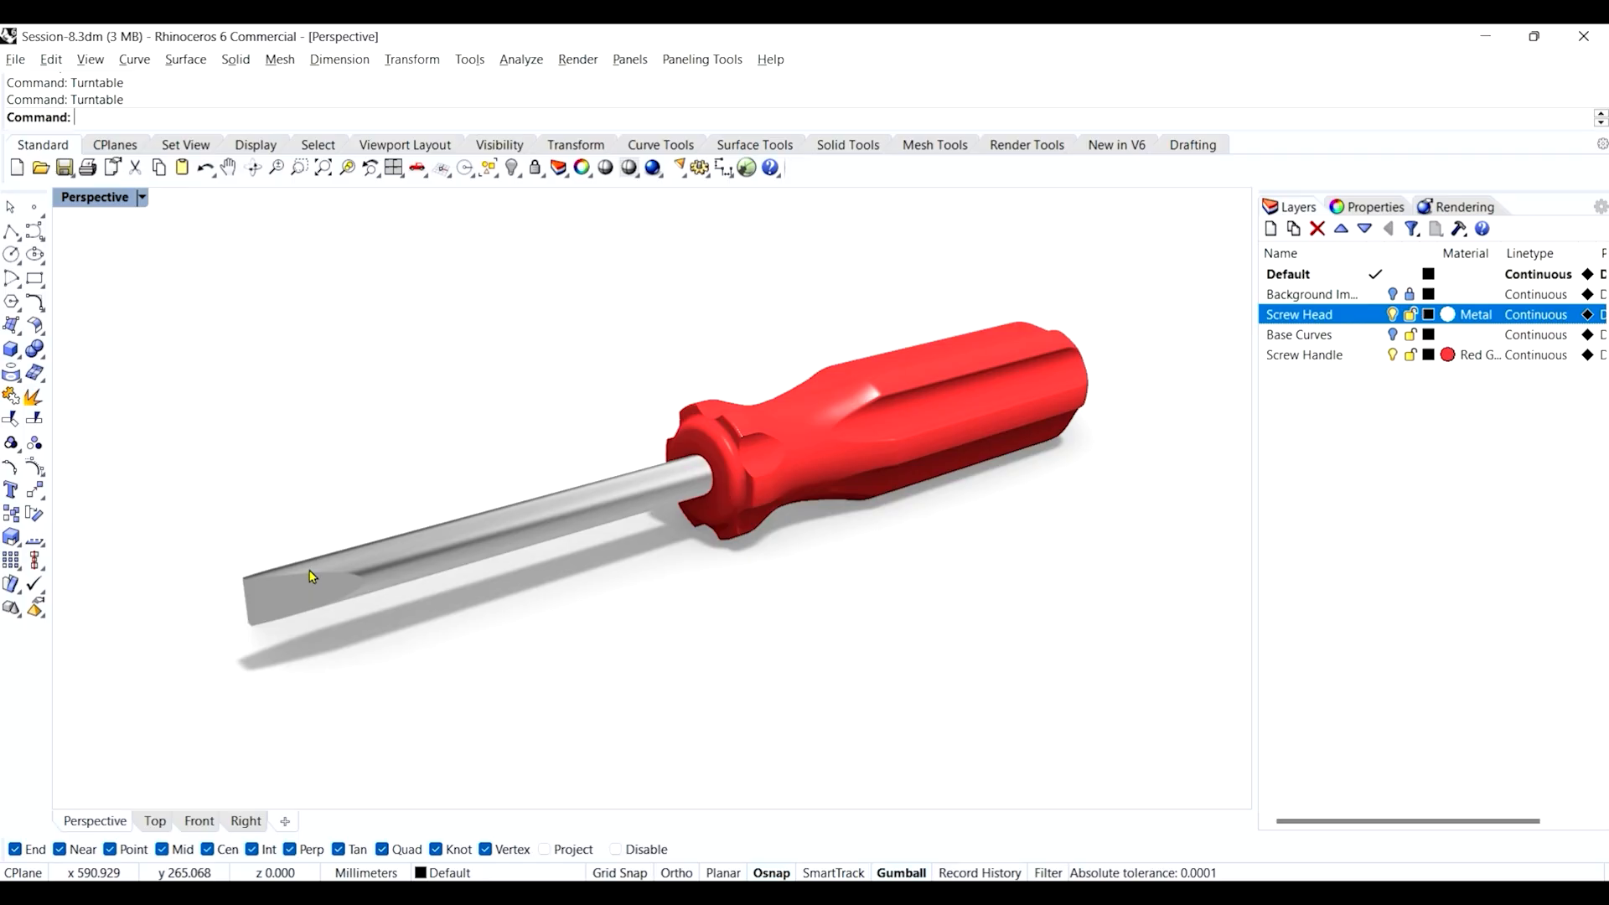
right_click_drag(664, 618, 644, 584)
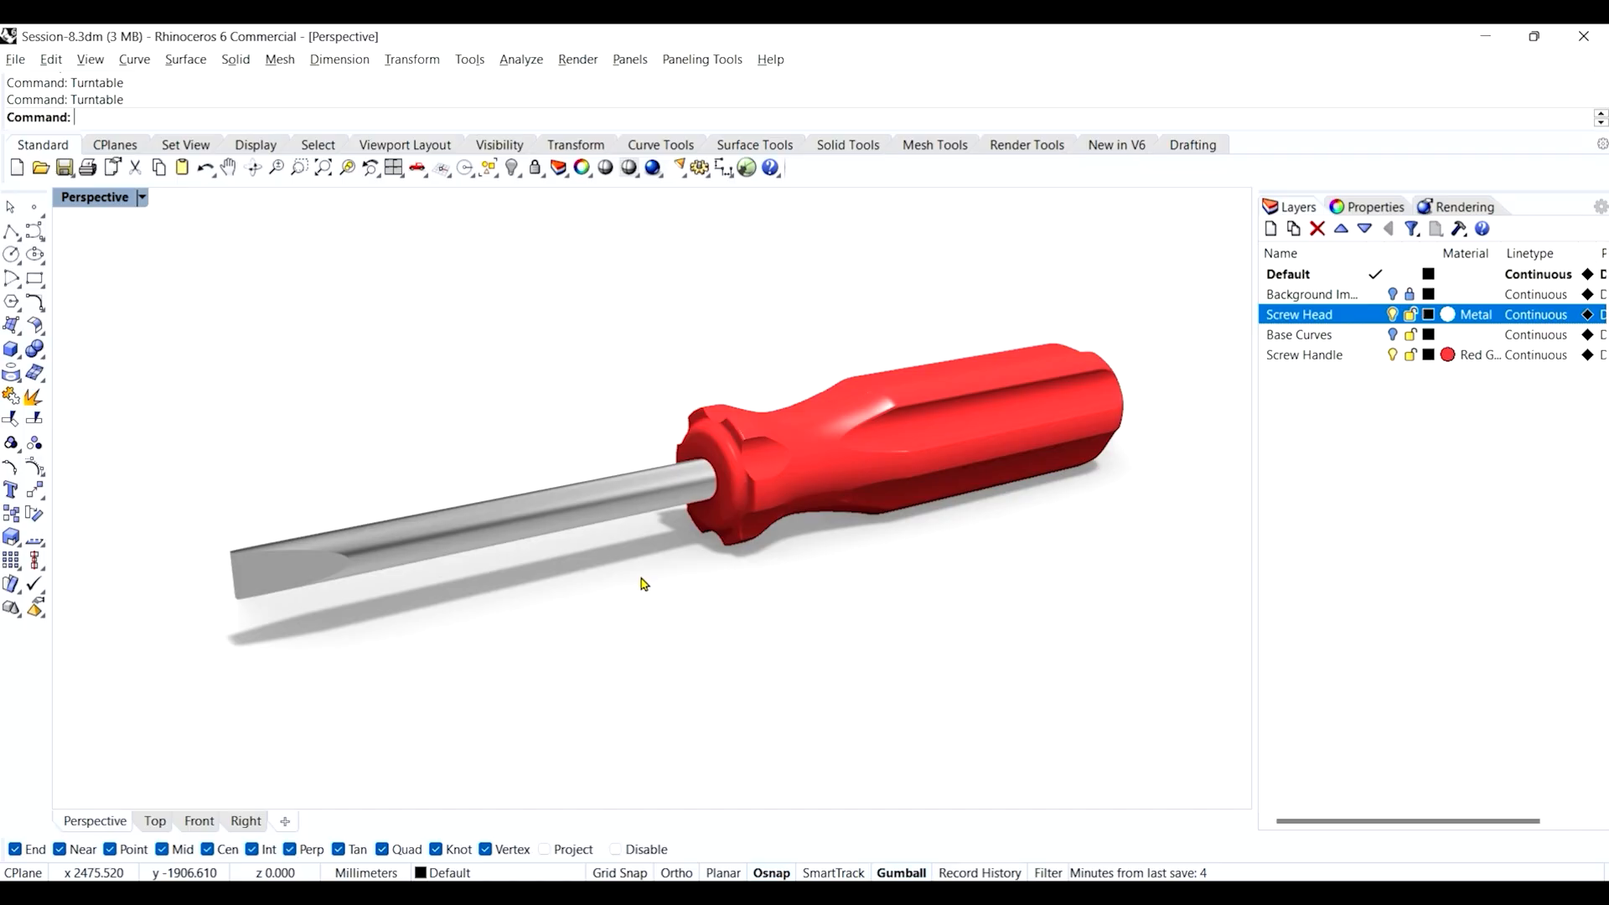
right_click(322, 168)
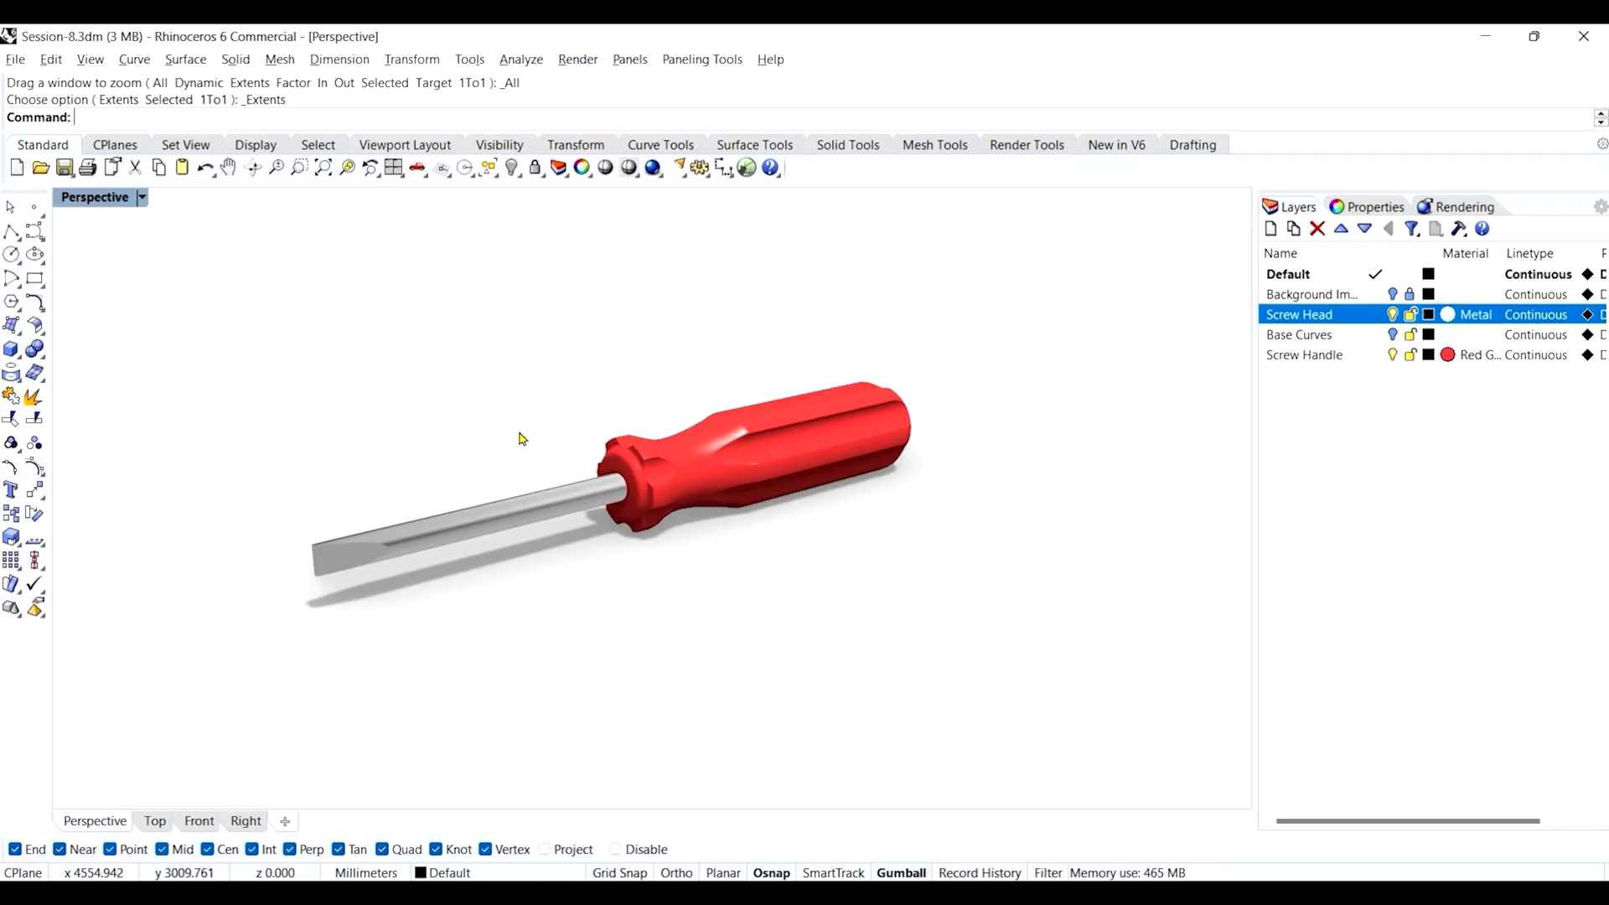
scroll(533, 439, "up", 2)
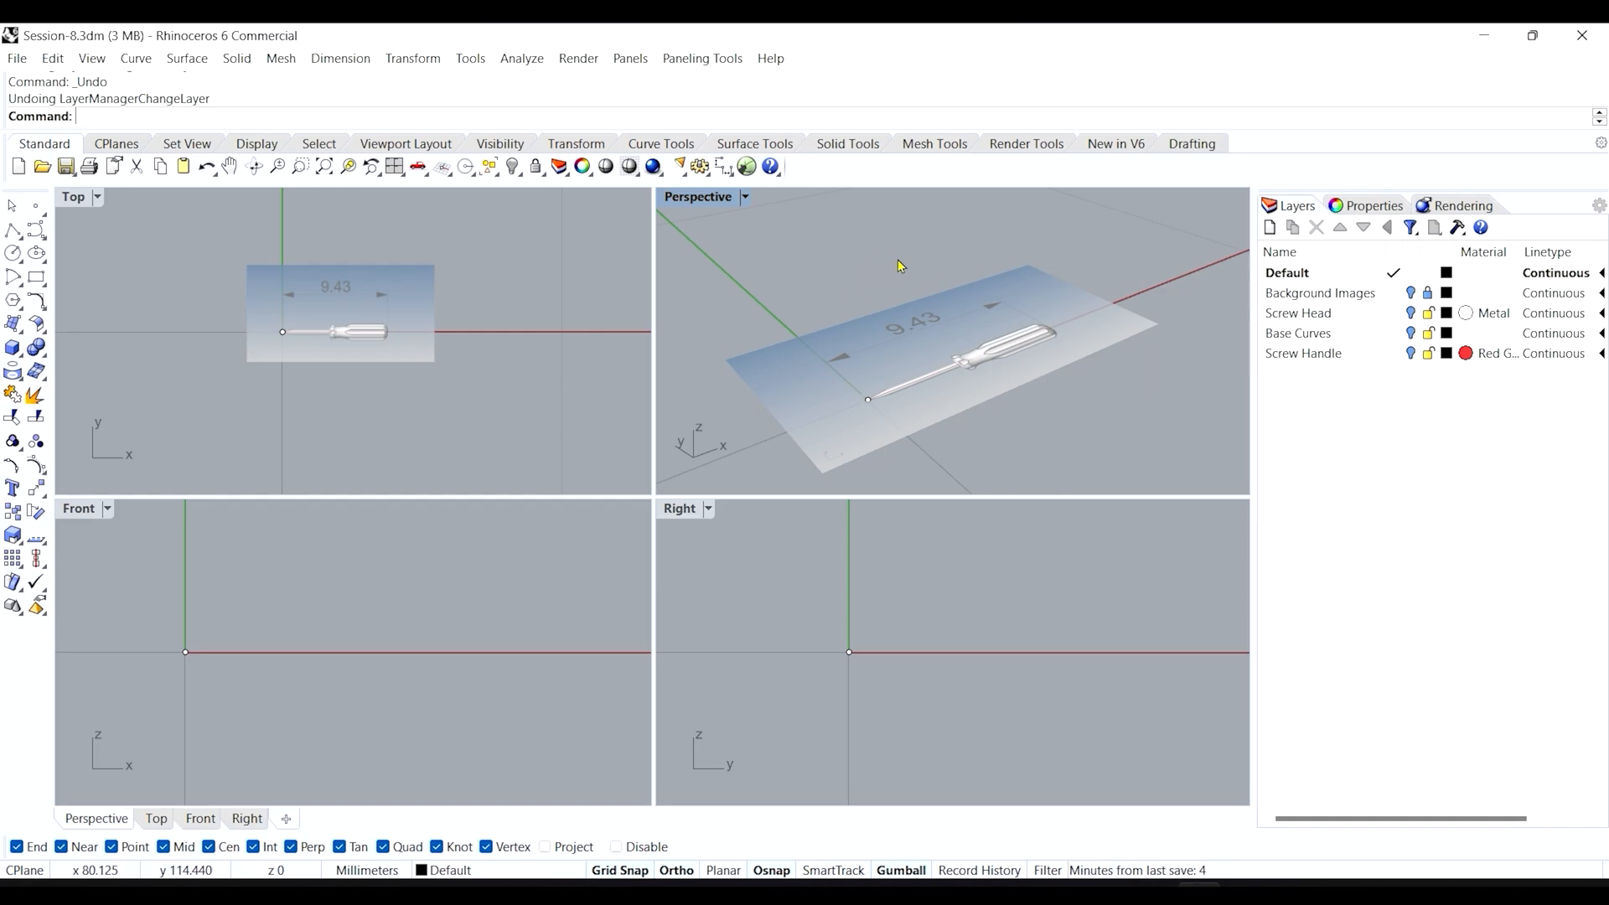
Select the top-view picture plane, then clear the selection again.
left_click(976, 278)
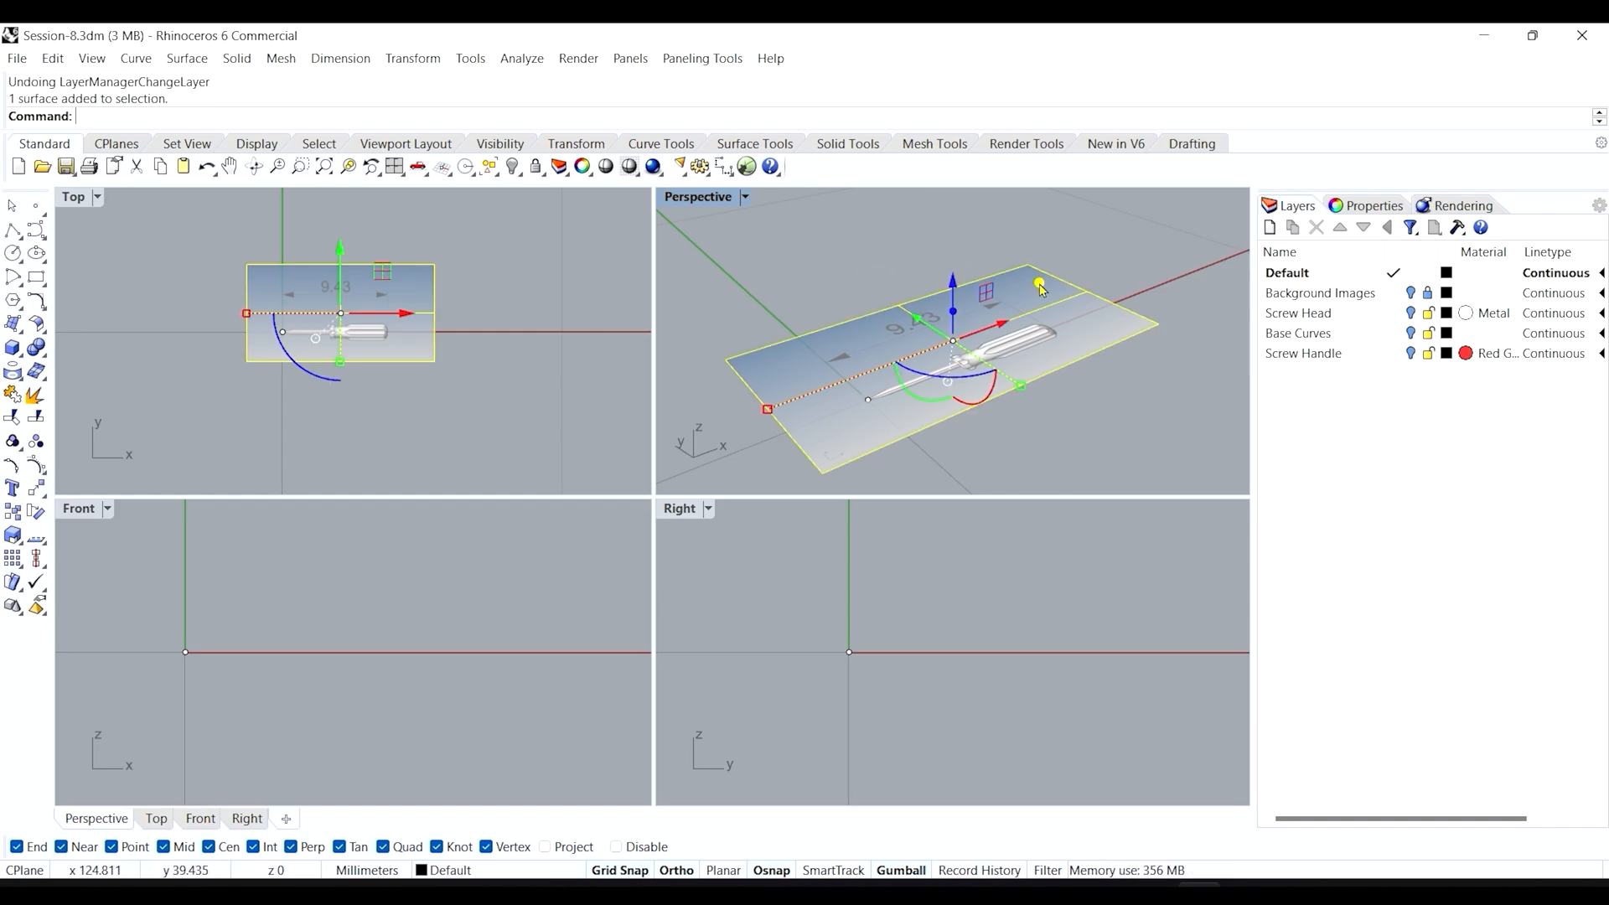
left_click(842, 286)
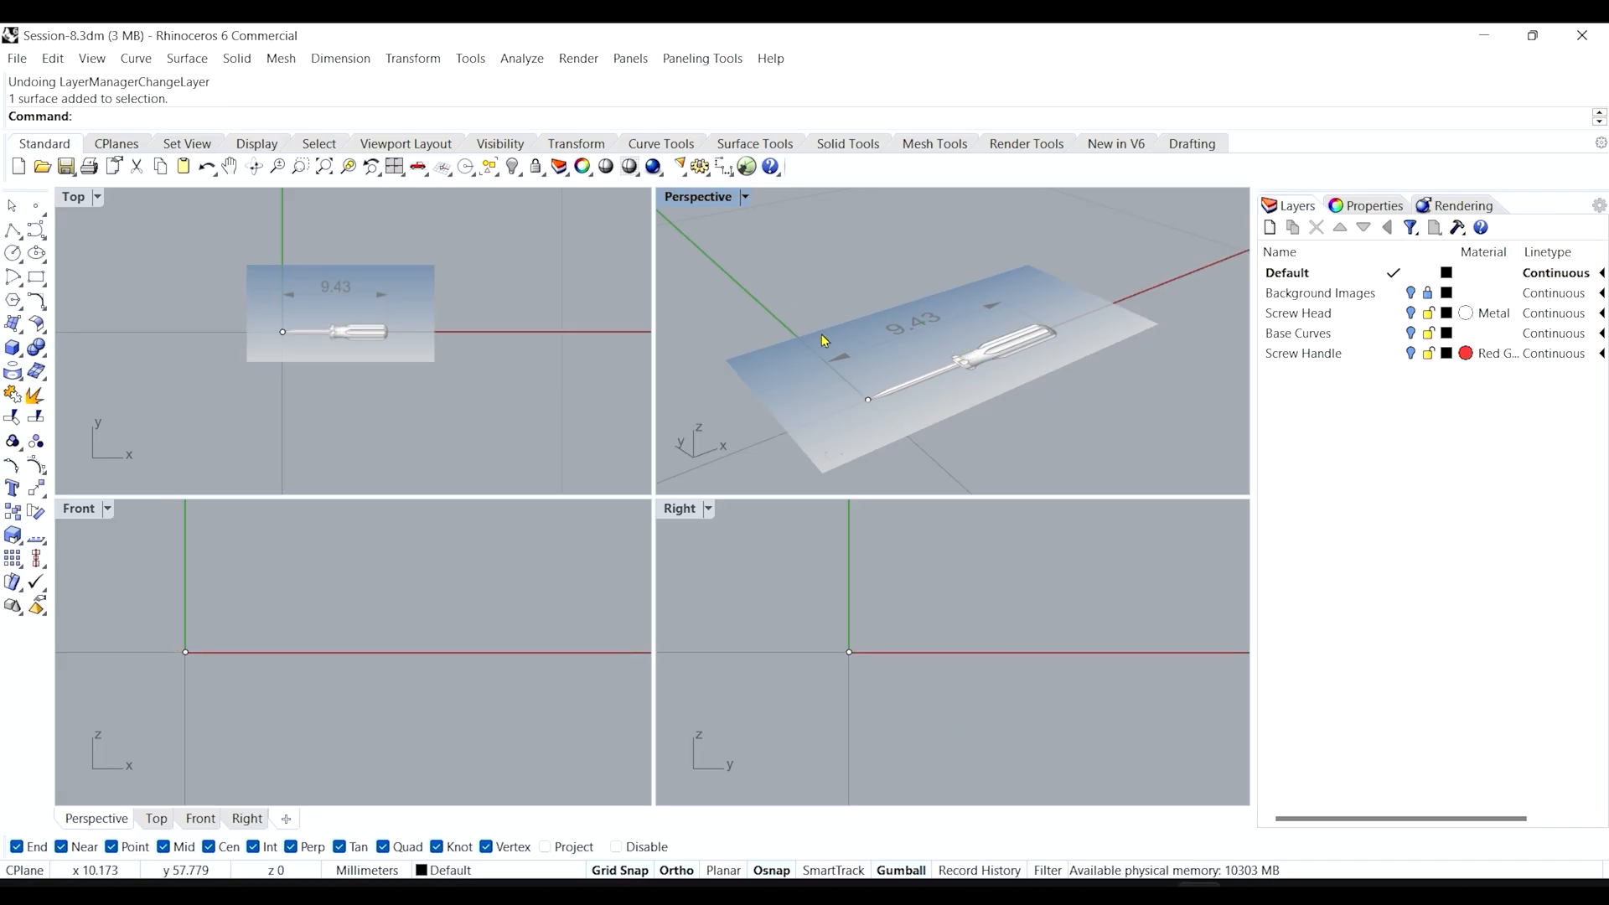
left_click(822, 332)
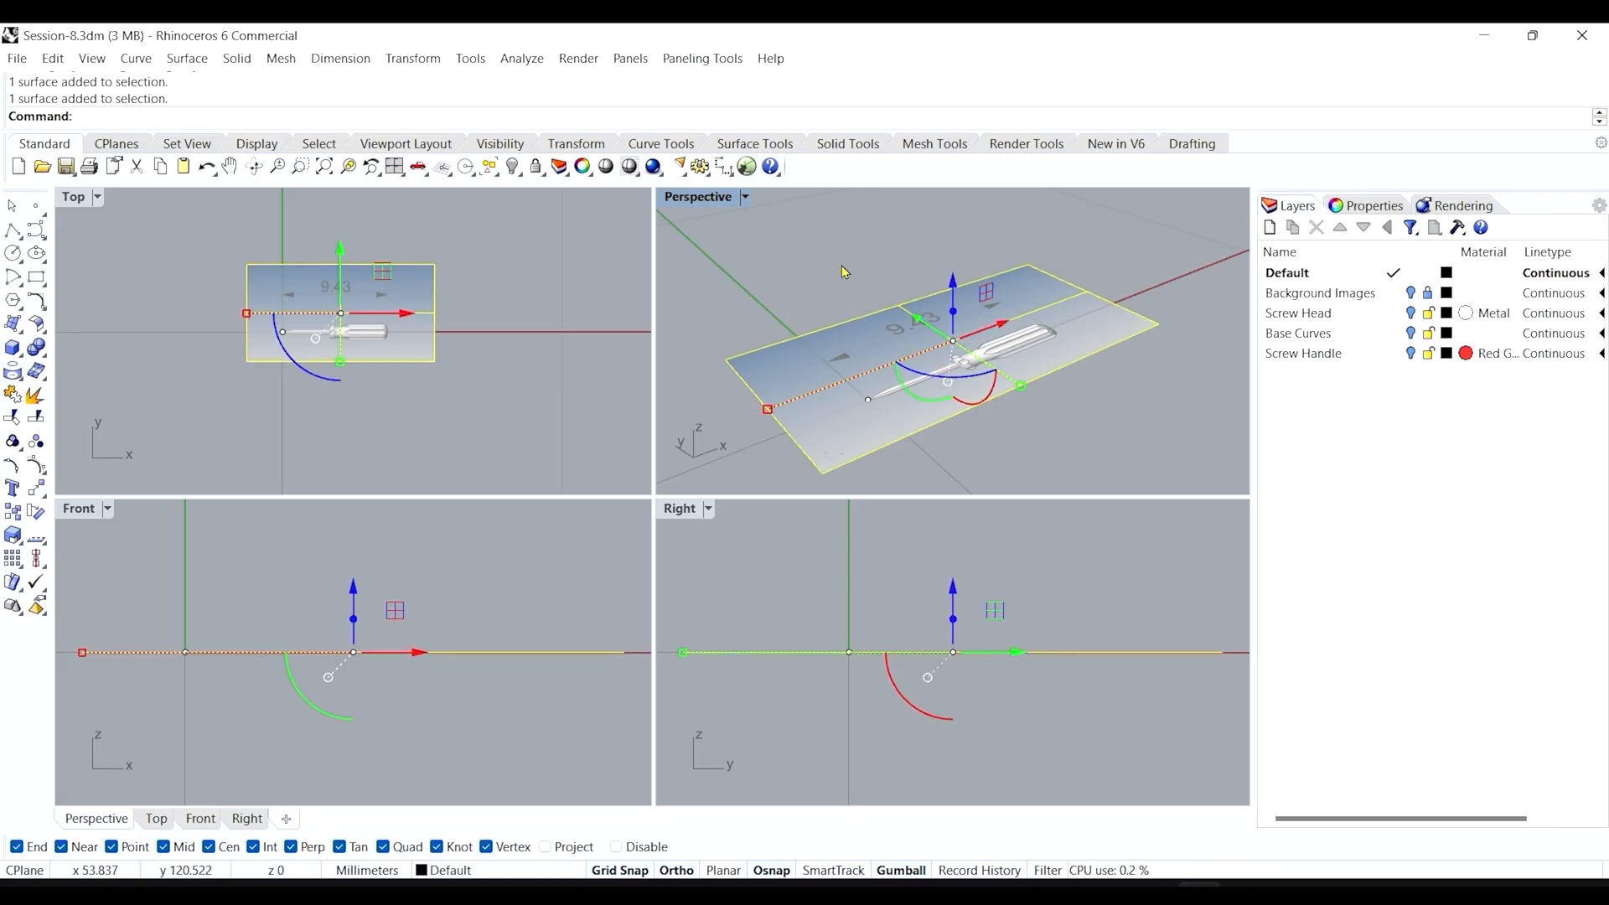
left_click(872, 268)
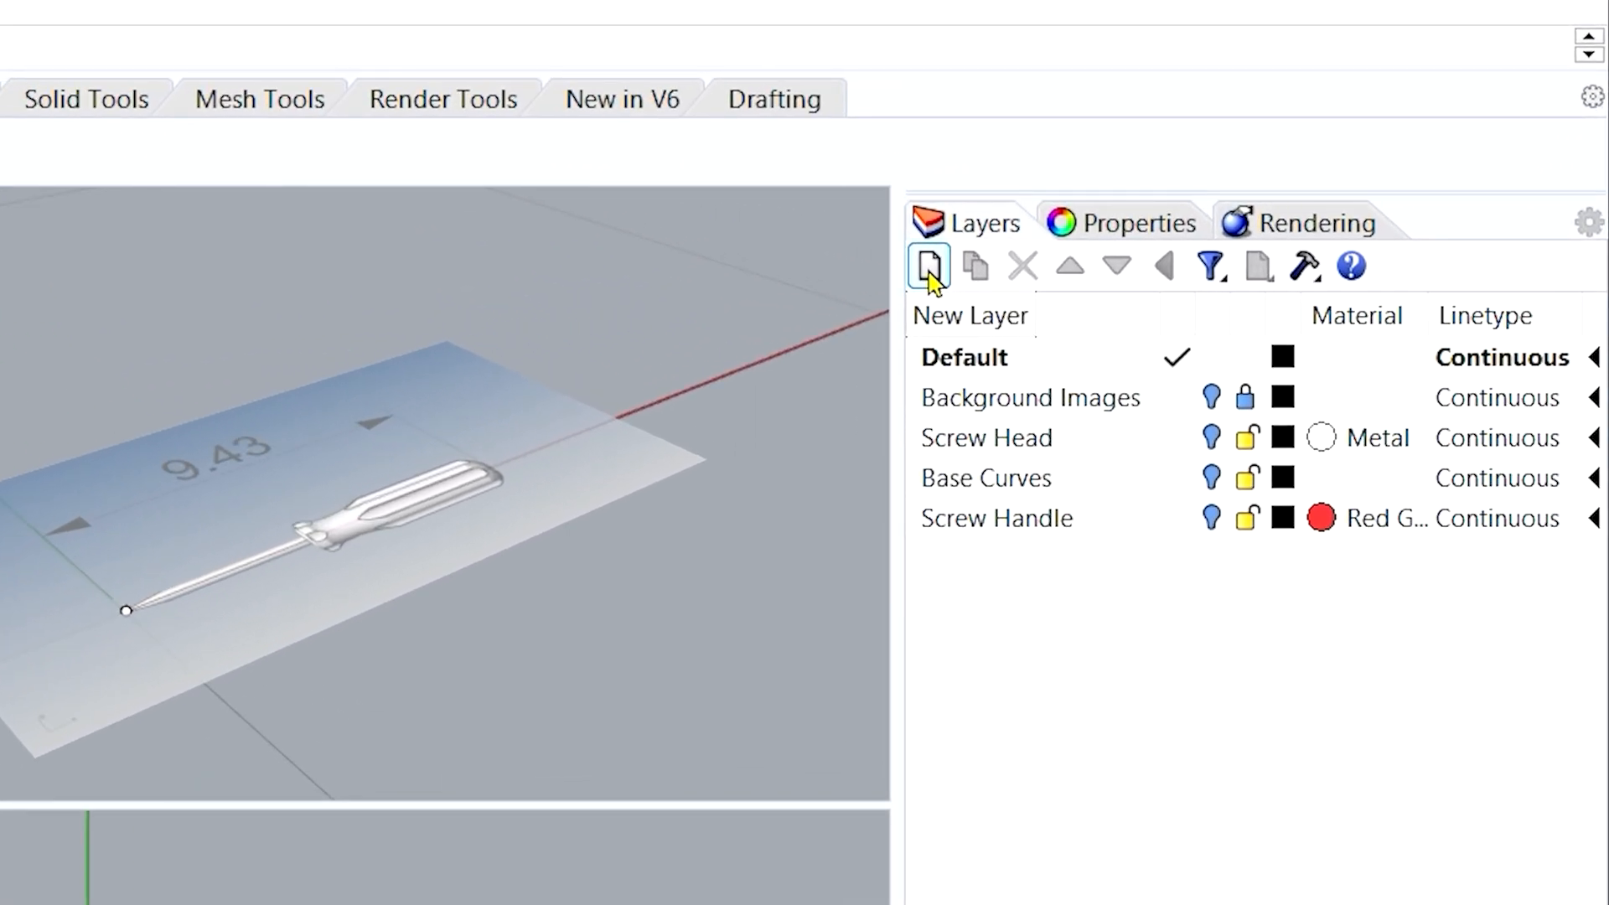
Add a new layer named 'Refrence Images'.
left_click(928, 269)
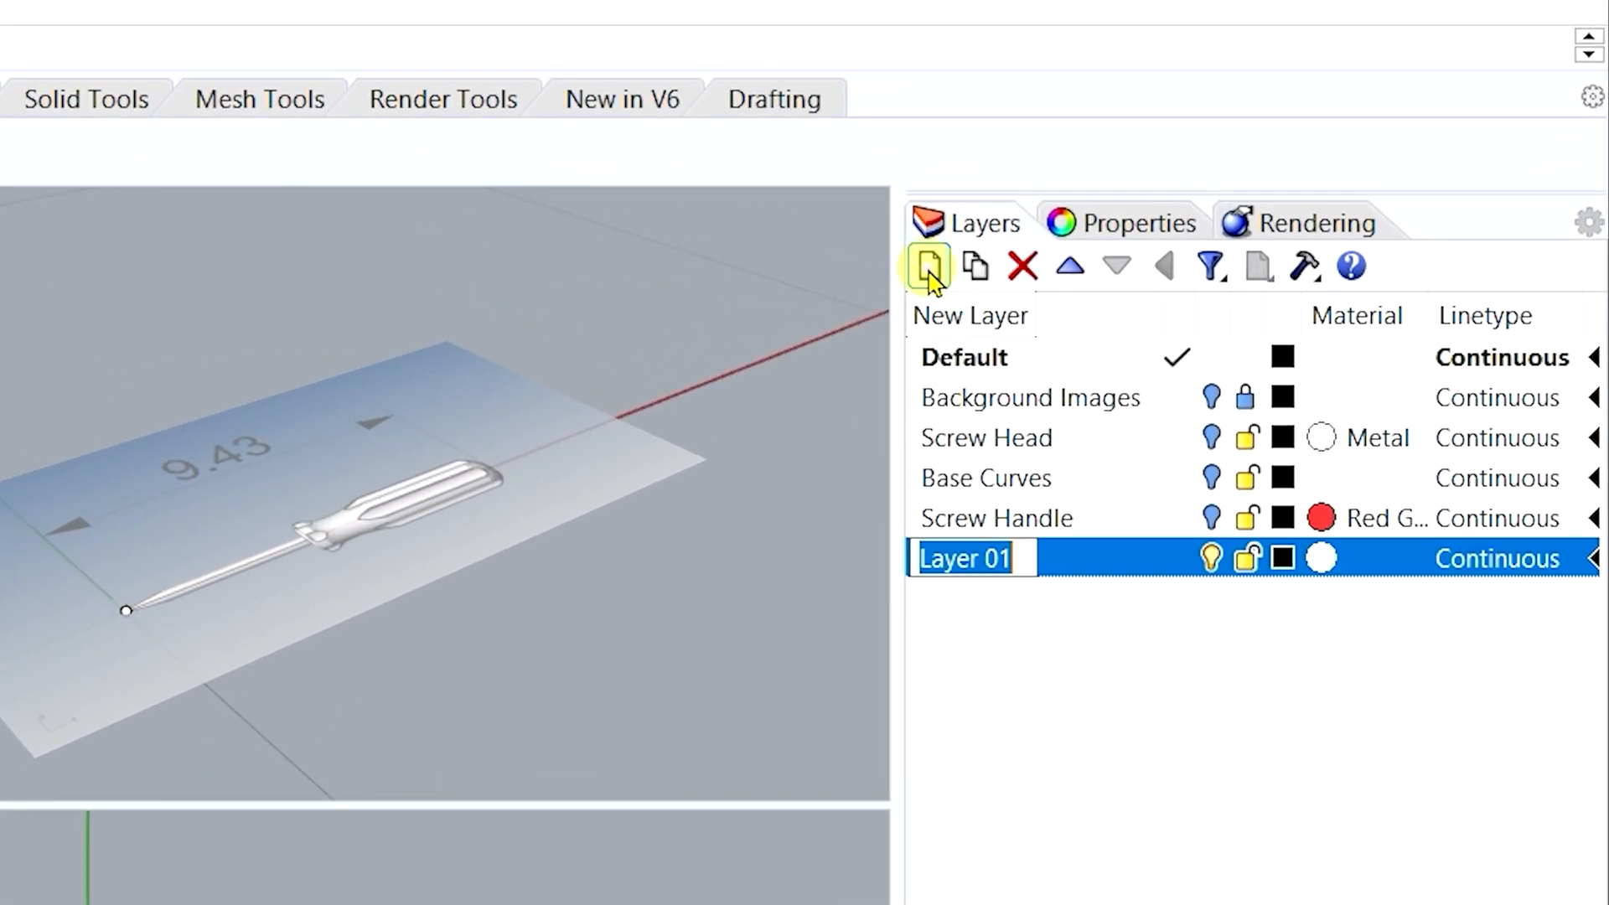
type("Refrence Images")
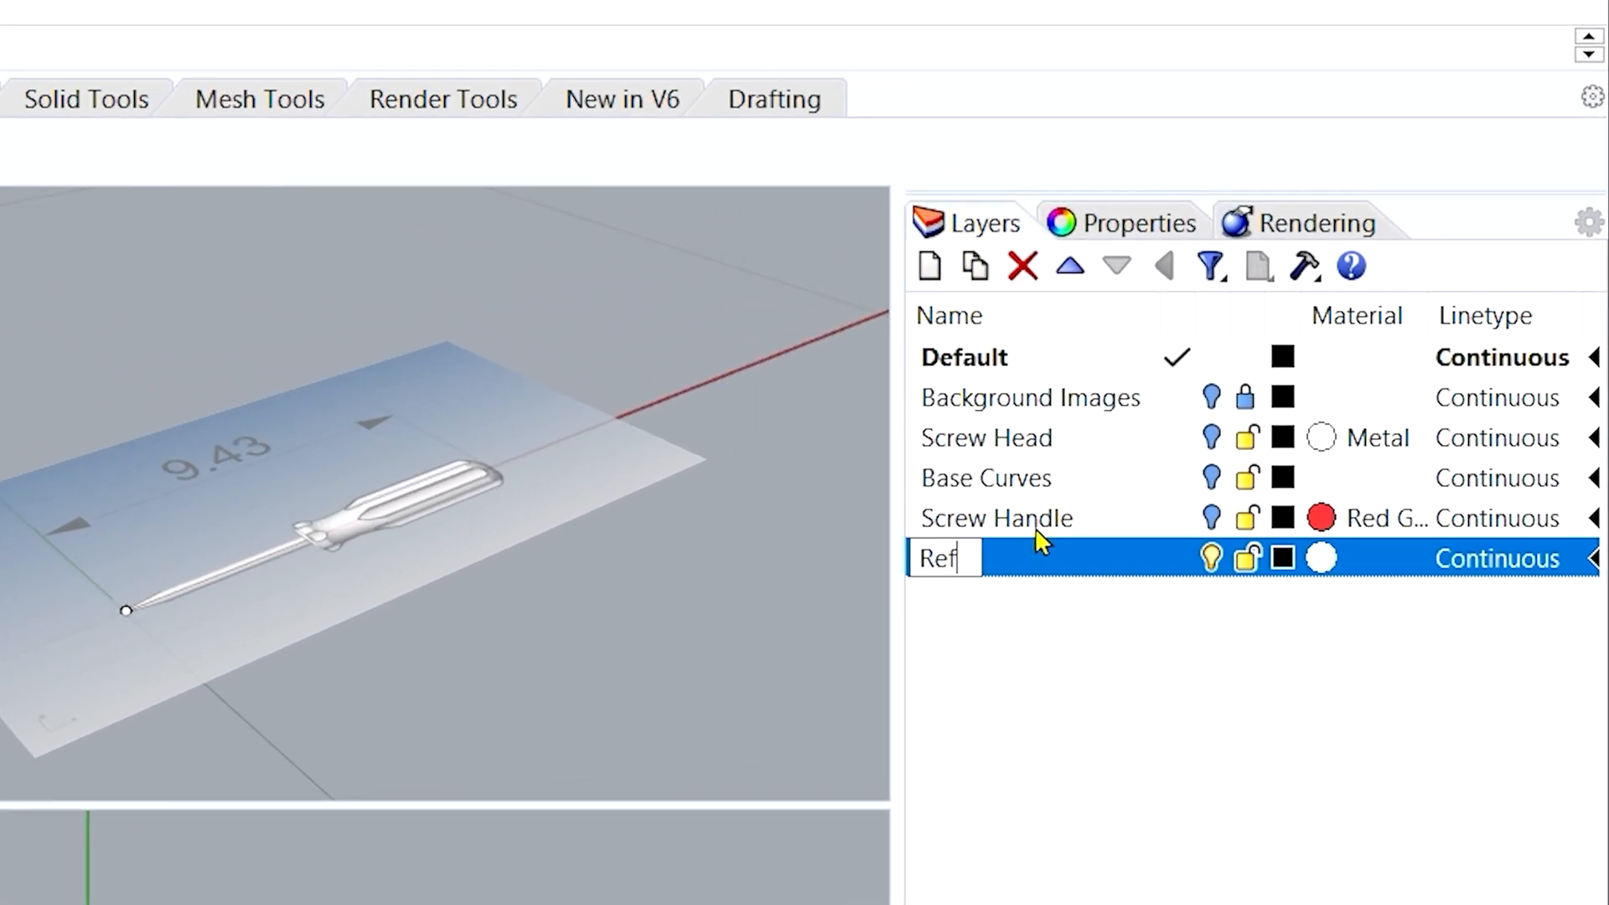
key("Return")
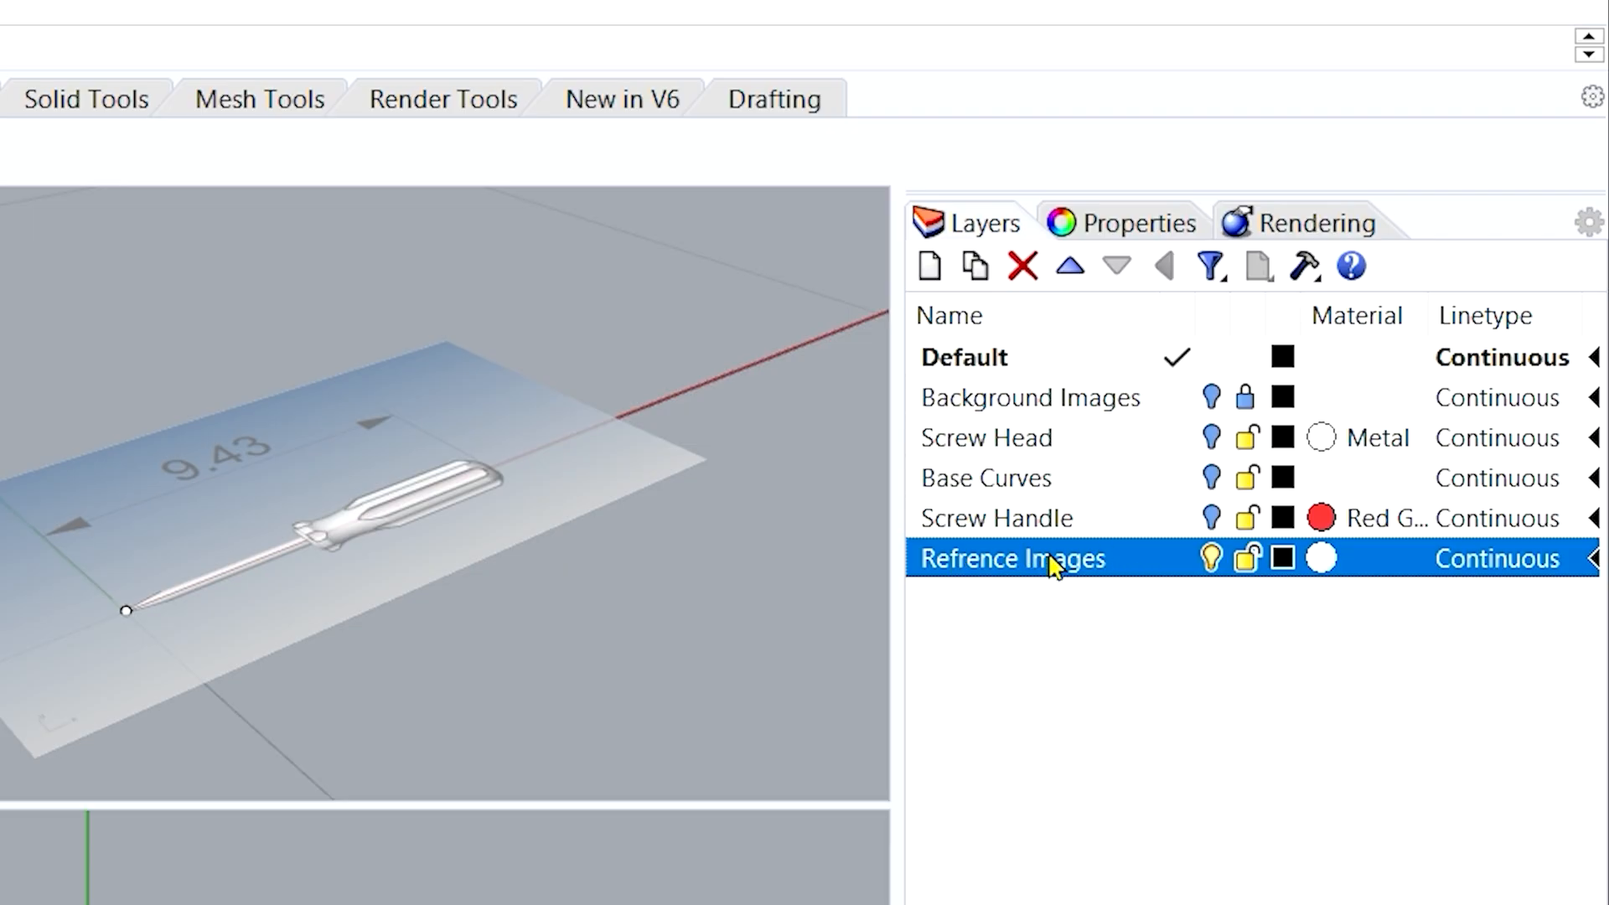
Move the reference picture plane onto the Refrence Images layer and lock that layer.
left_click(105, 479)
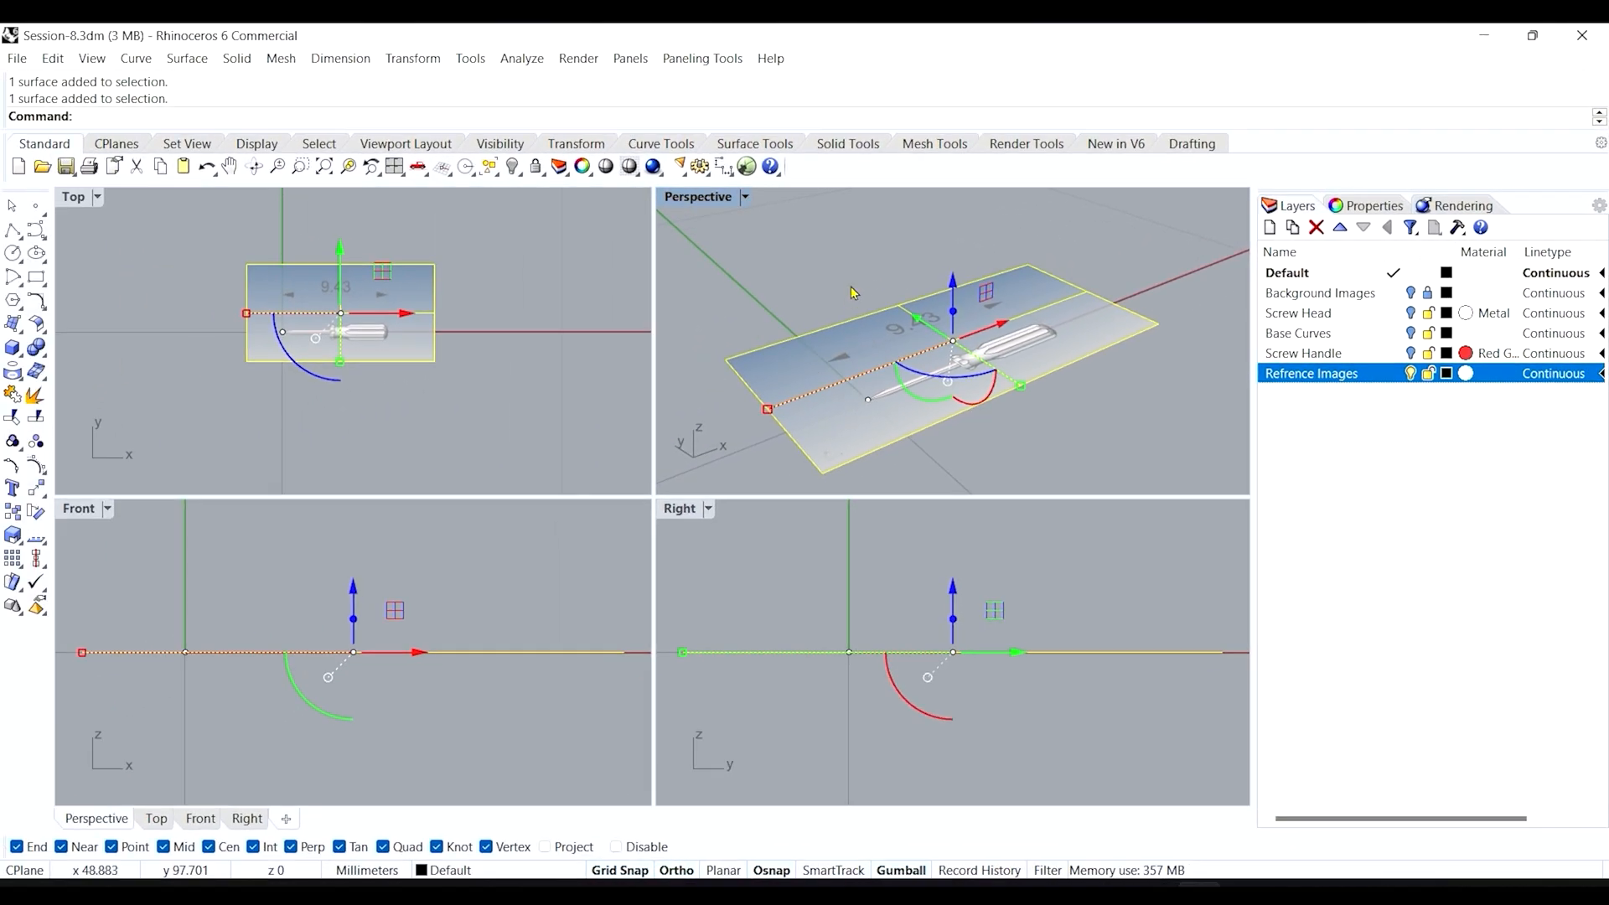
right_click(1313, 375)
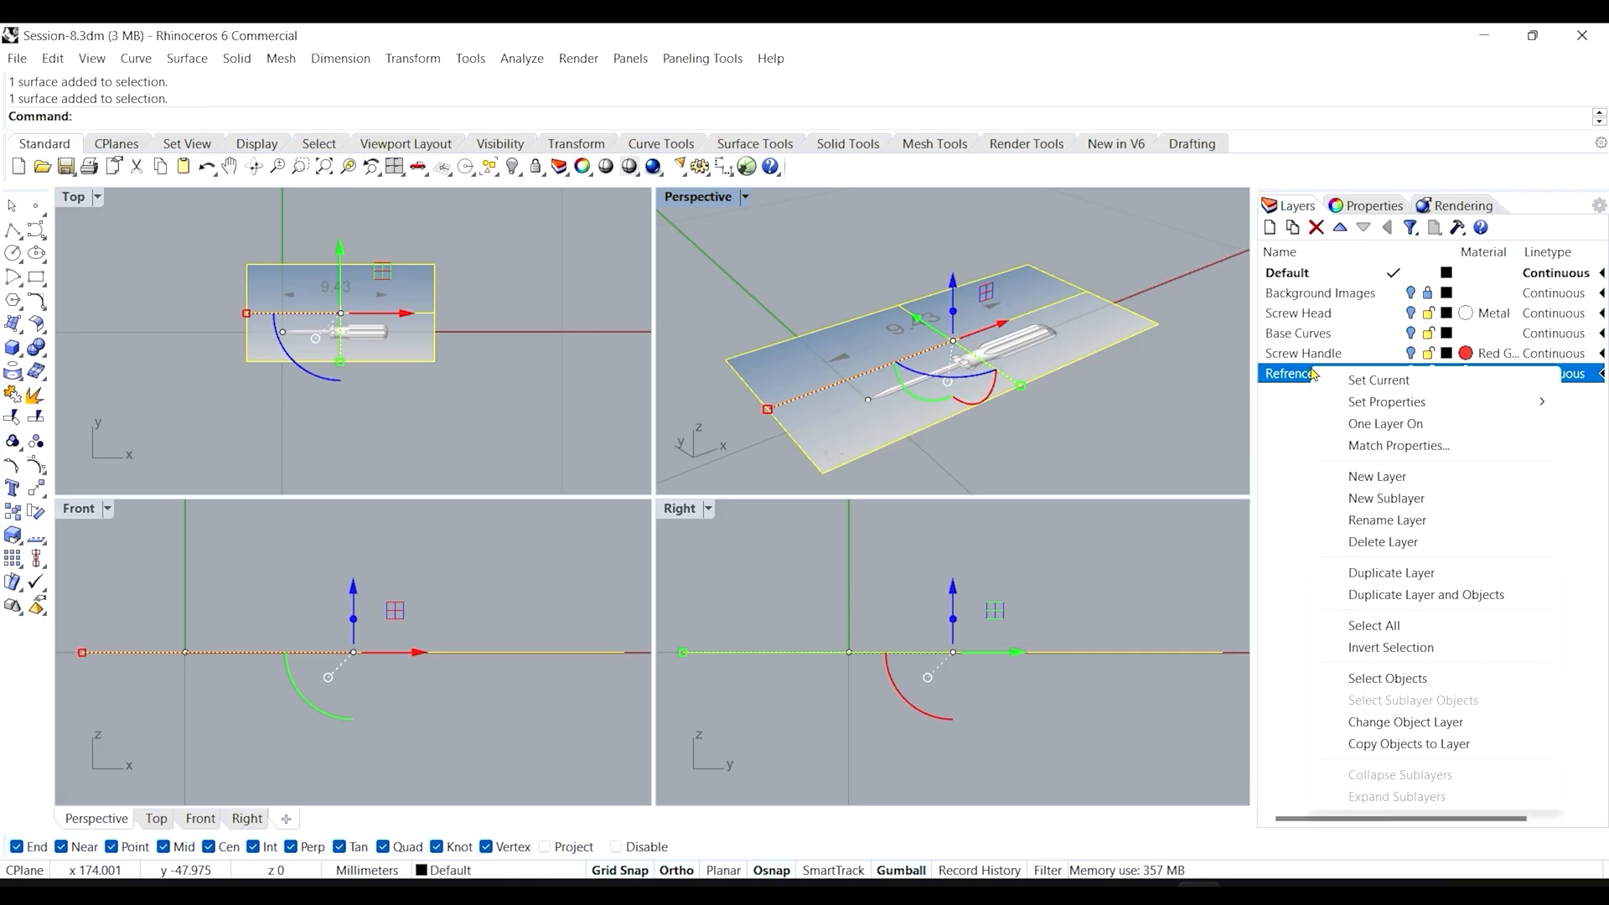
left_click(1406, 723)
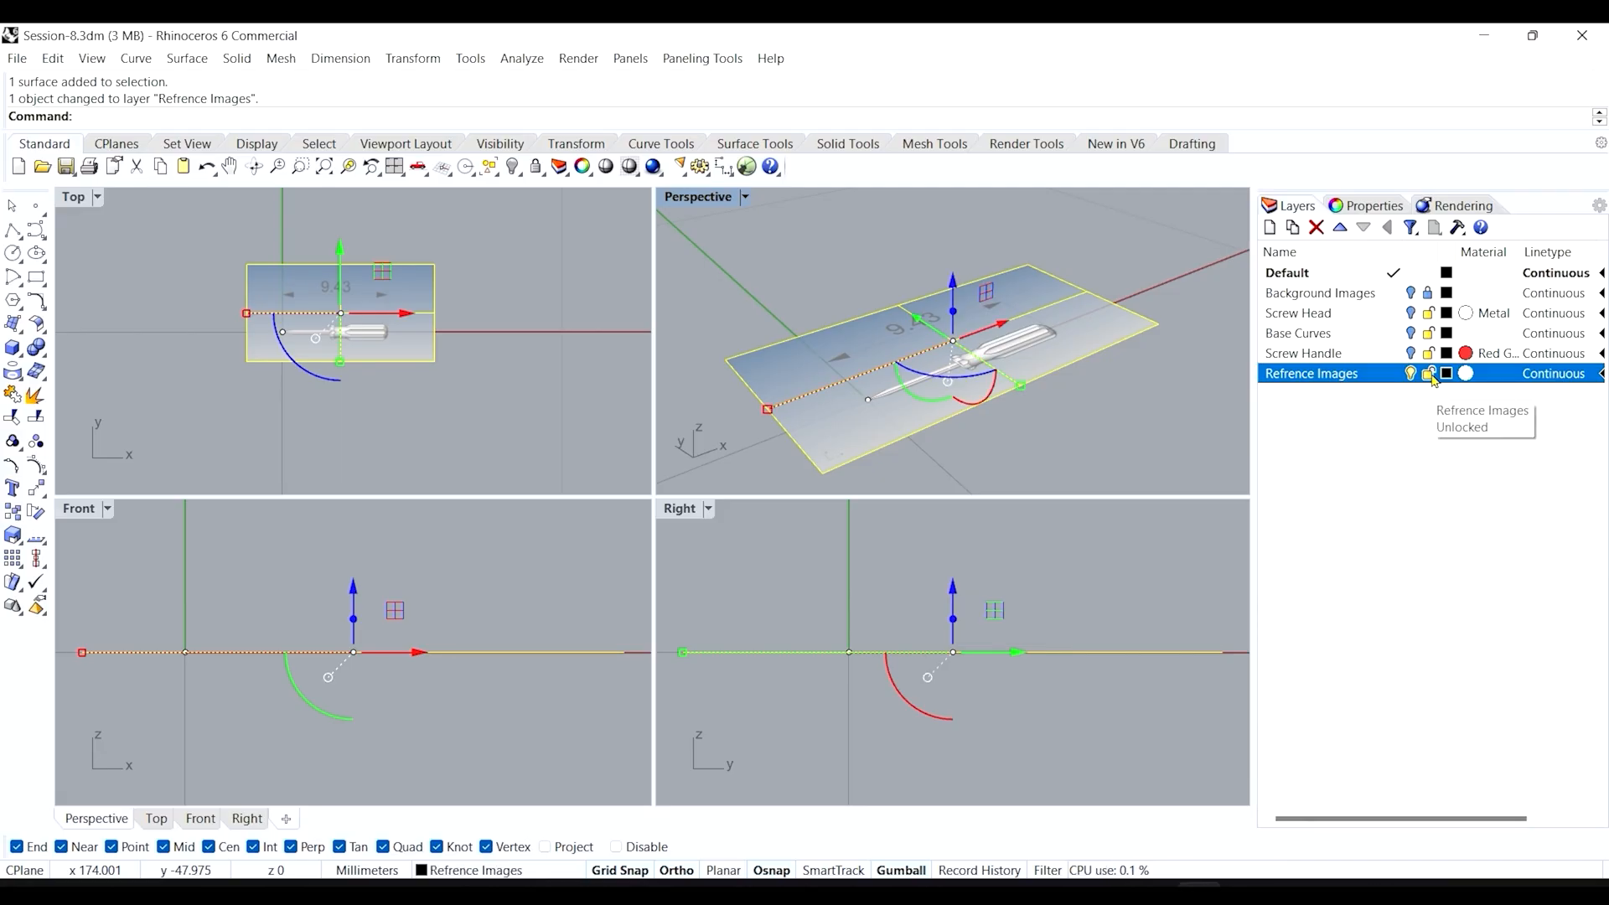
left_click(1431, 377)
Select and clear the origin point, then hide and show the Refrence Images layer.
left_click(868, 400)
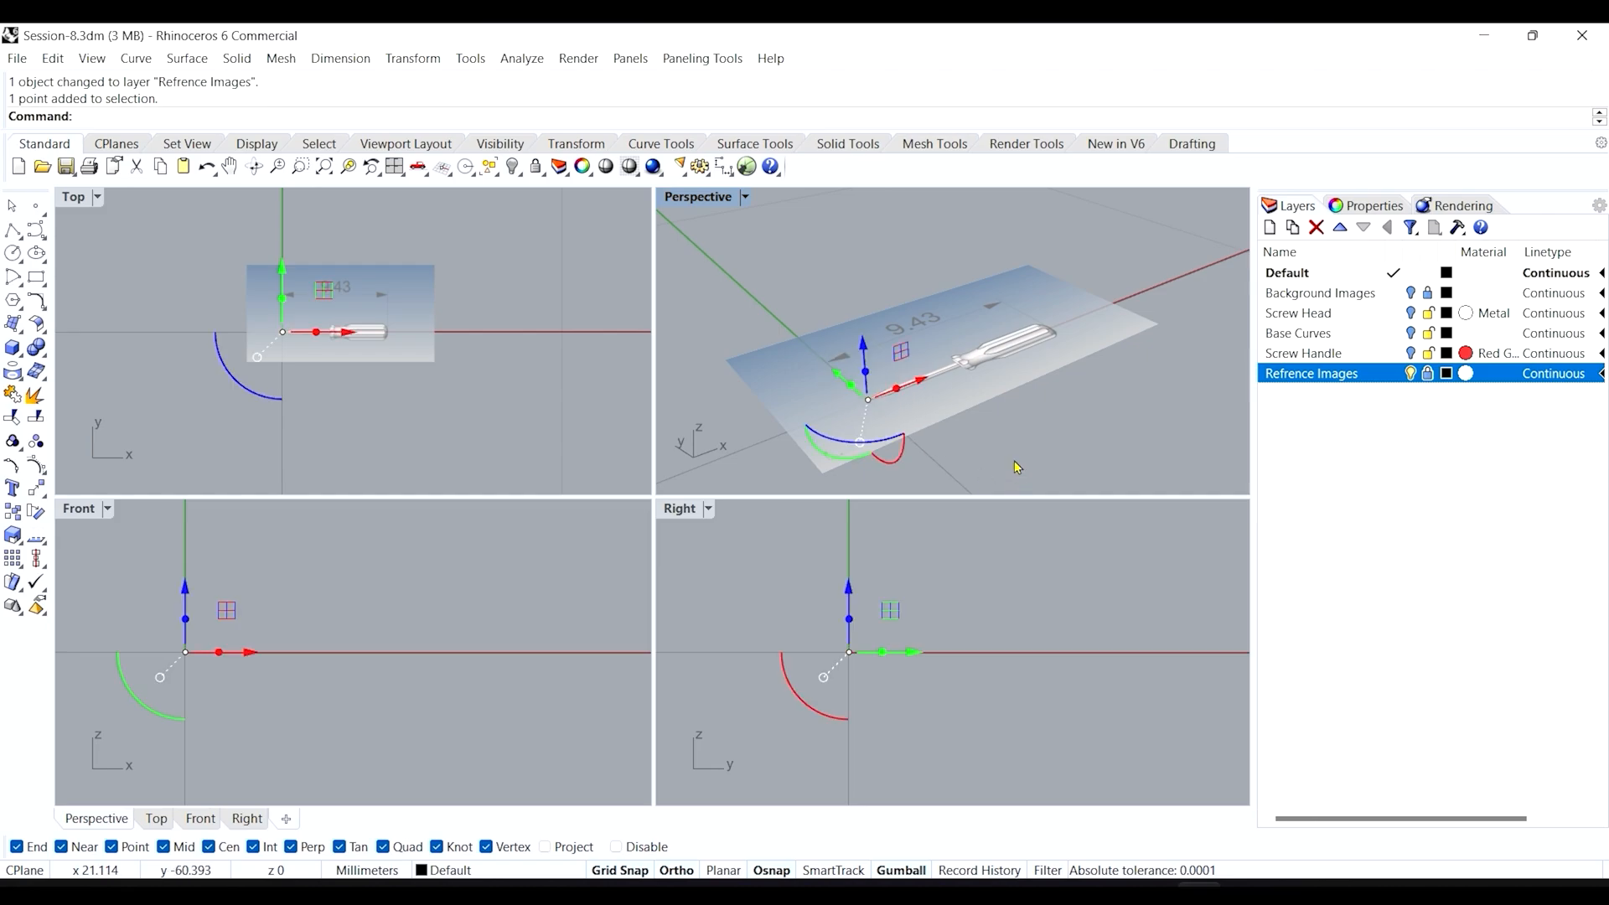
left_click(775, 282)
left_click(835, 358)
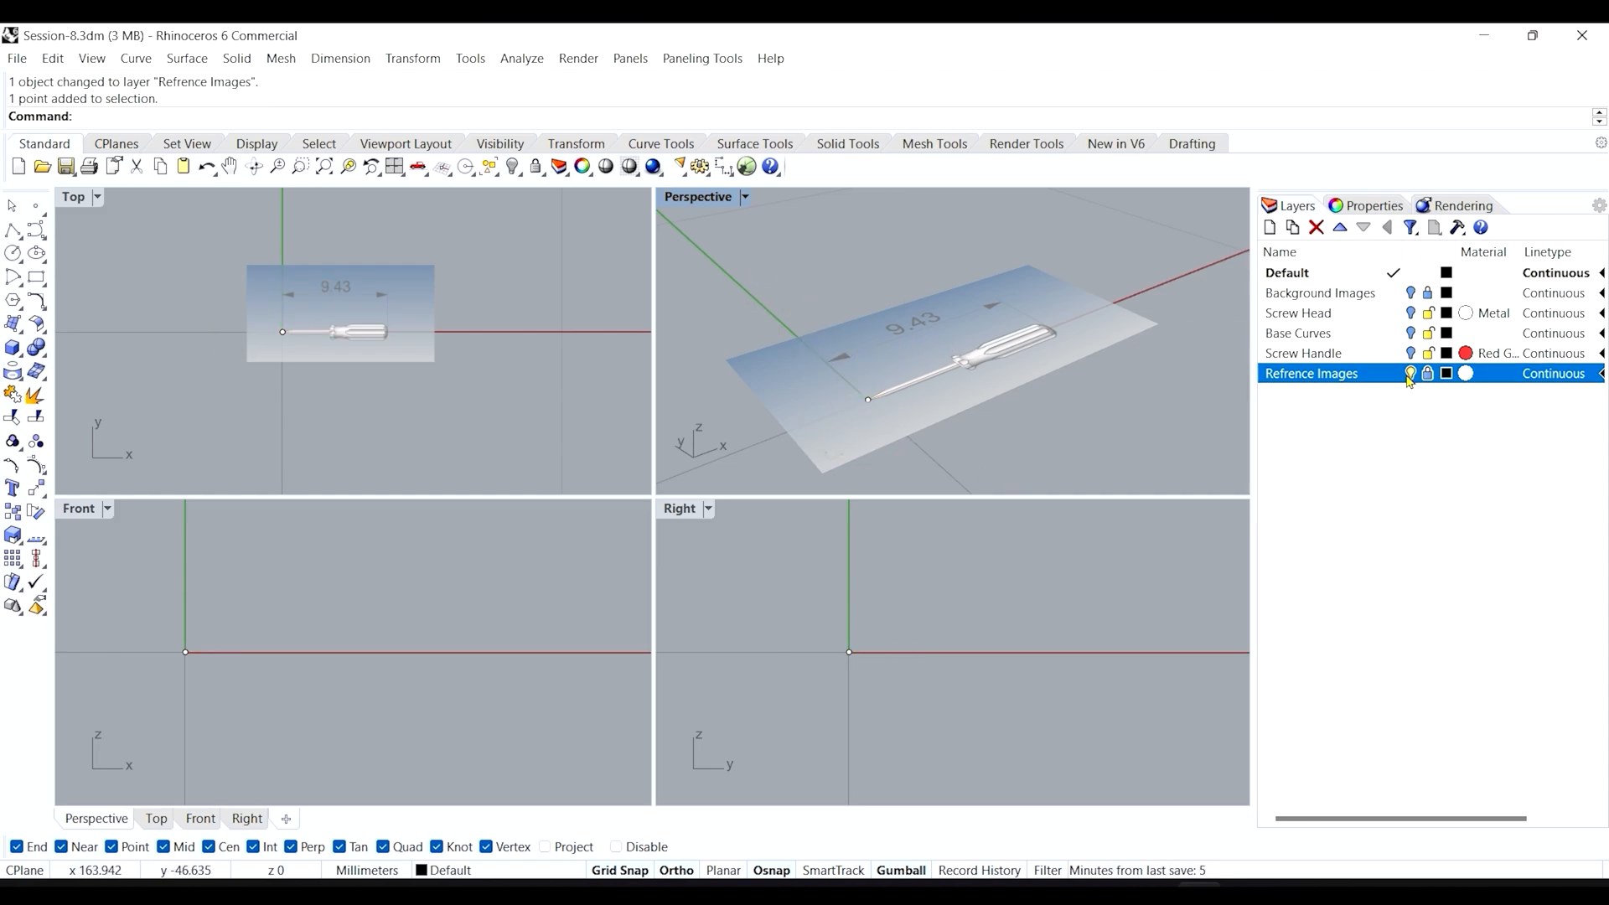
left_click(1410, 377)
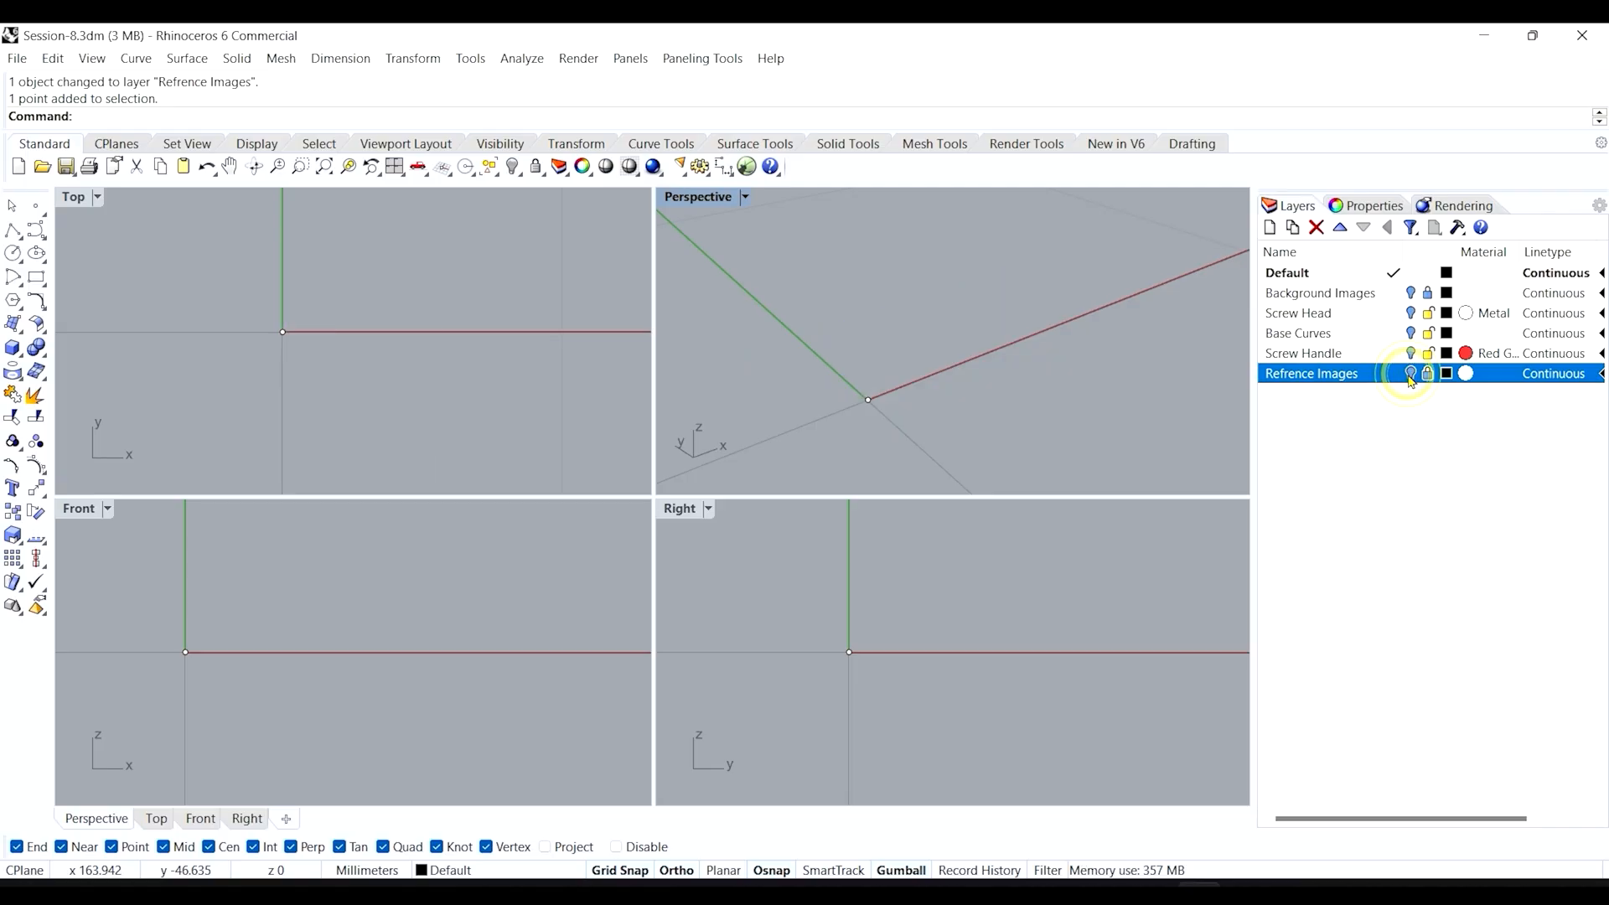
left_click(1410, 377)
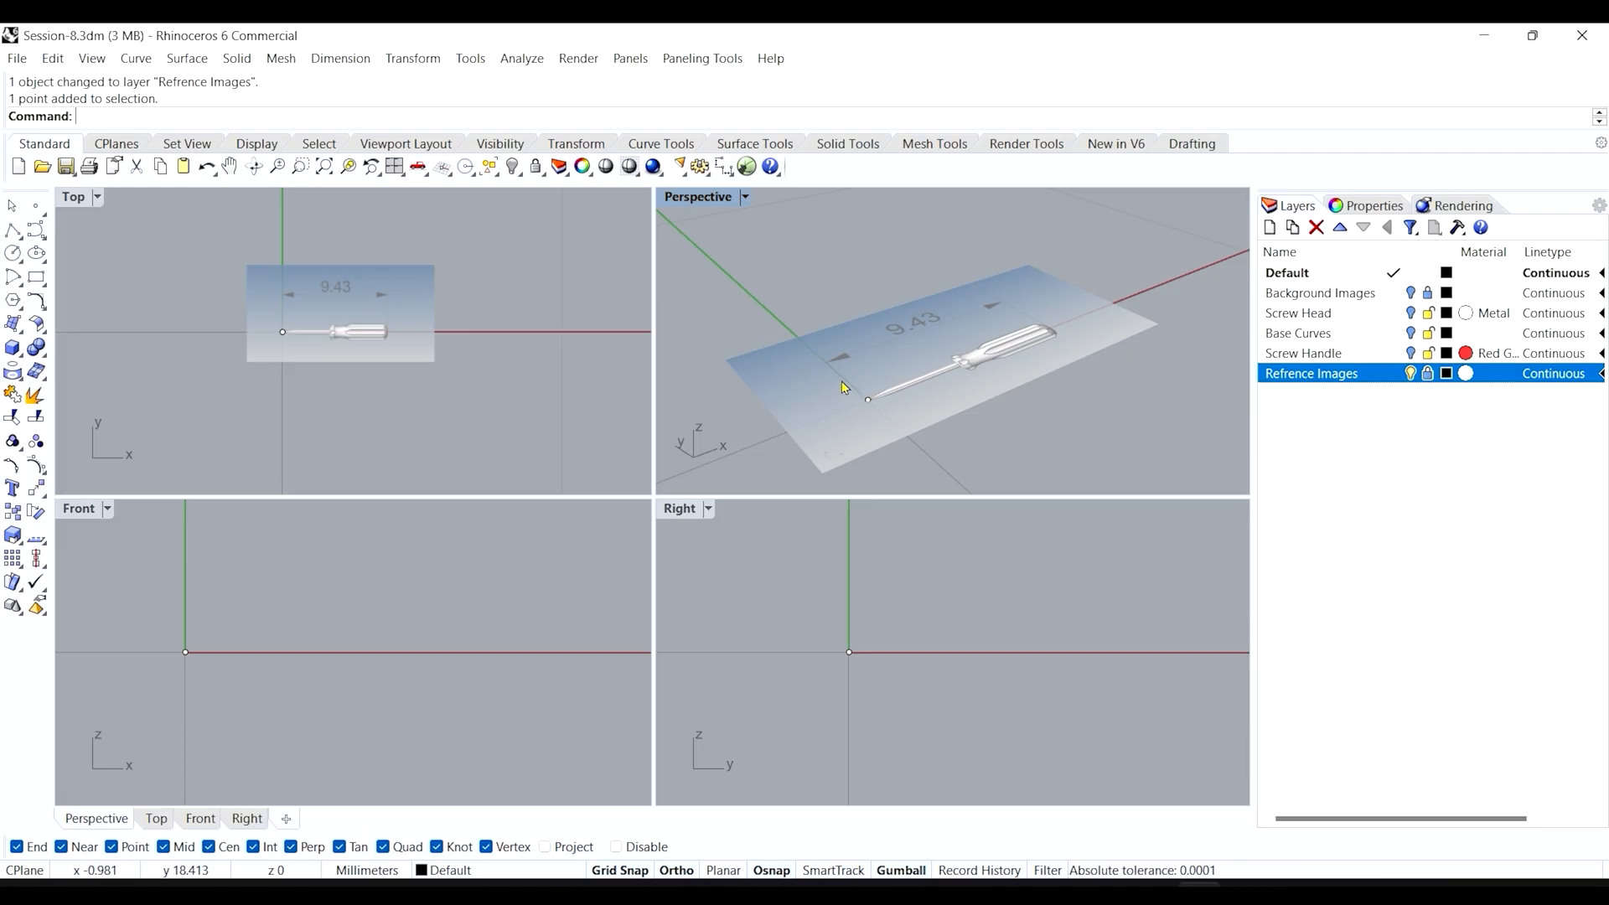
Window-select the point at the origin and make the Front viewport active.
left_click_drag(837, 369, 898, 421)
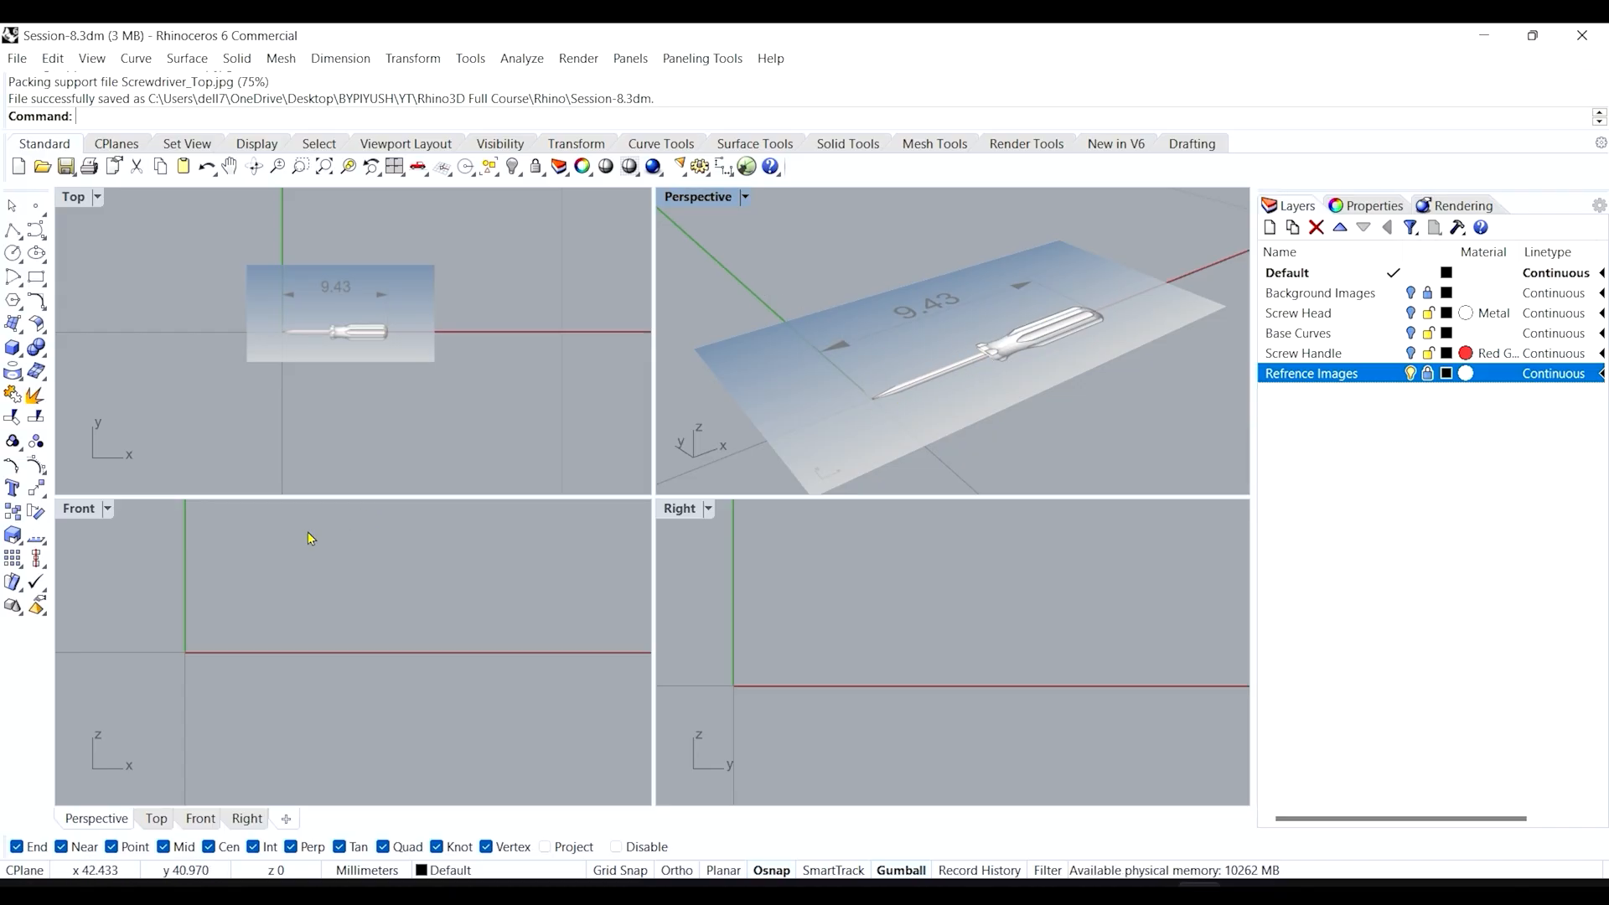
left_click(267, 581)
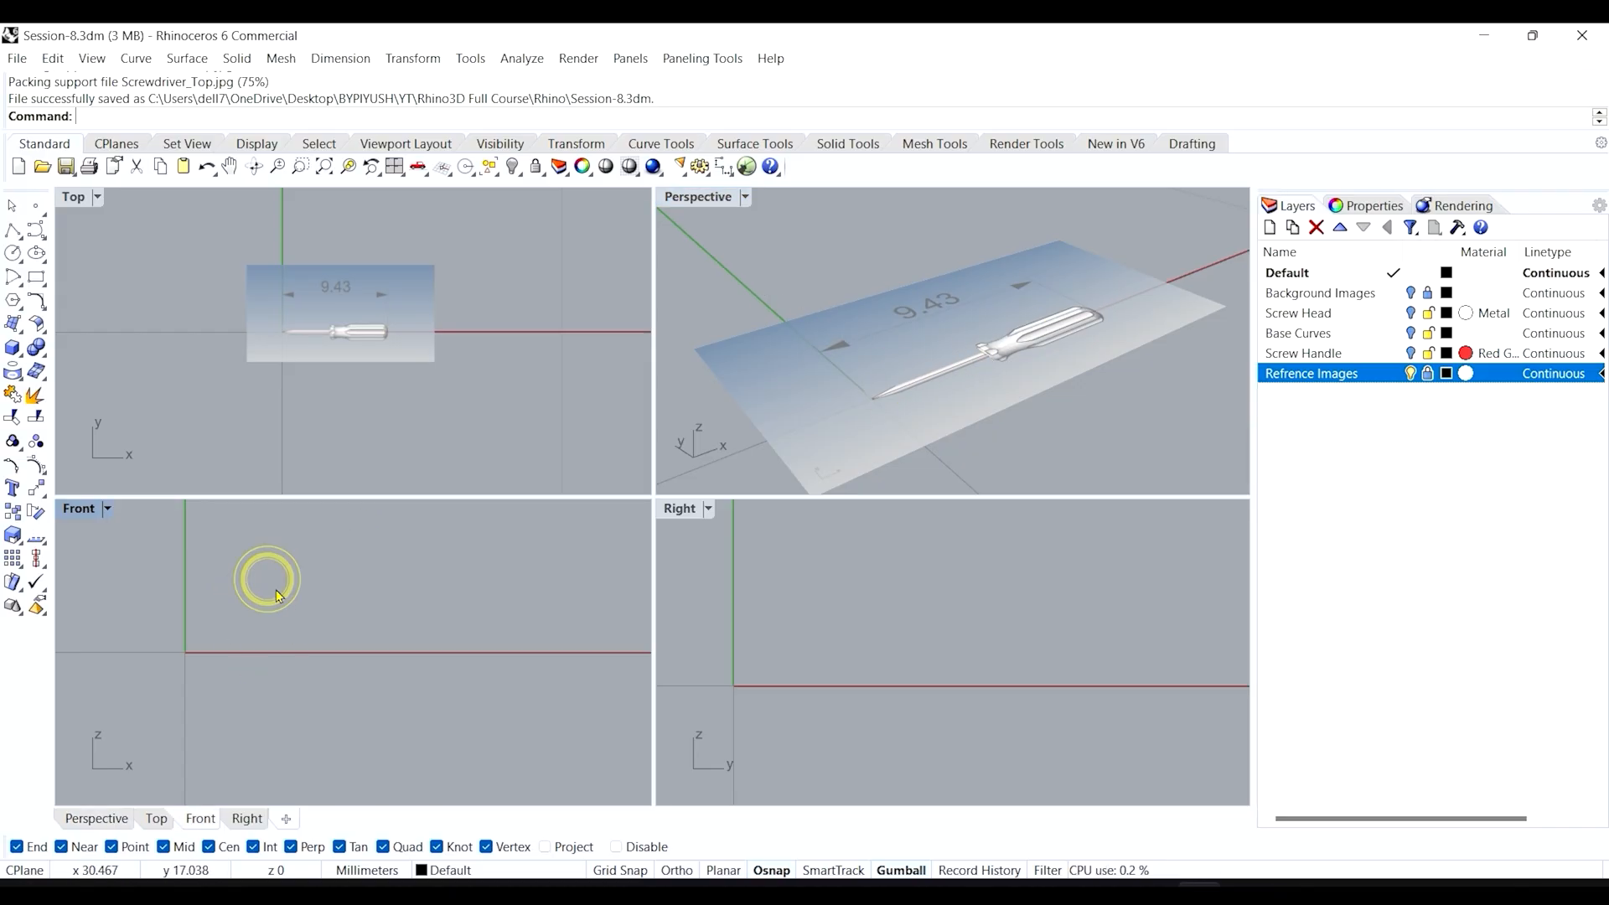
Maximize the Front view and start adding a picture plane from the Surface Tools set.
double_click(81, 513)
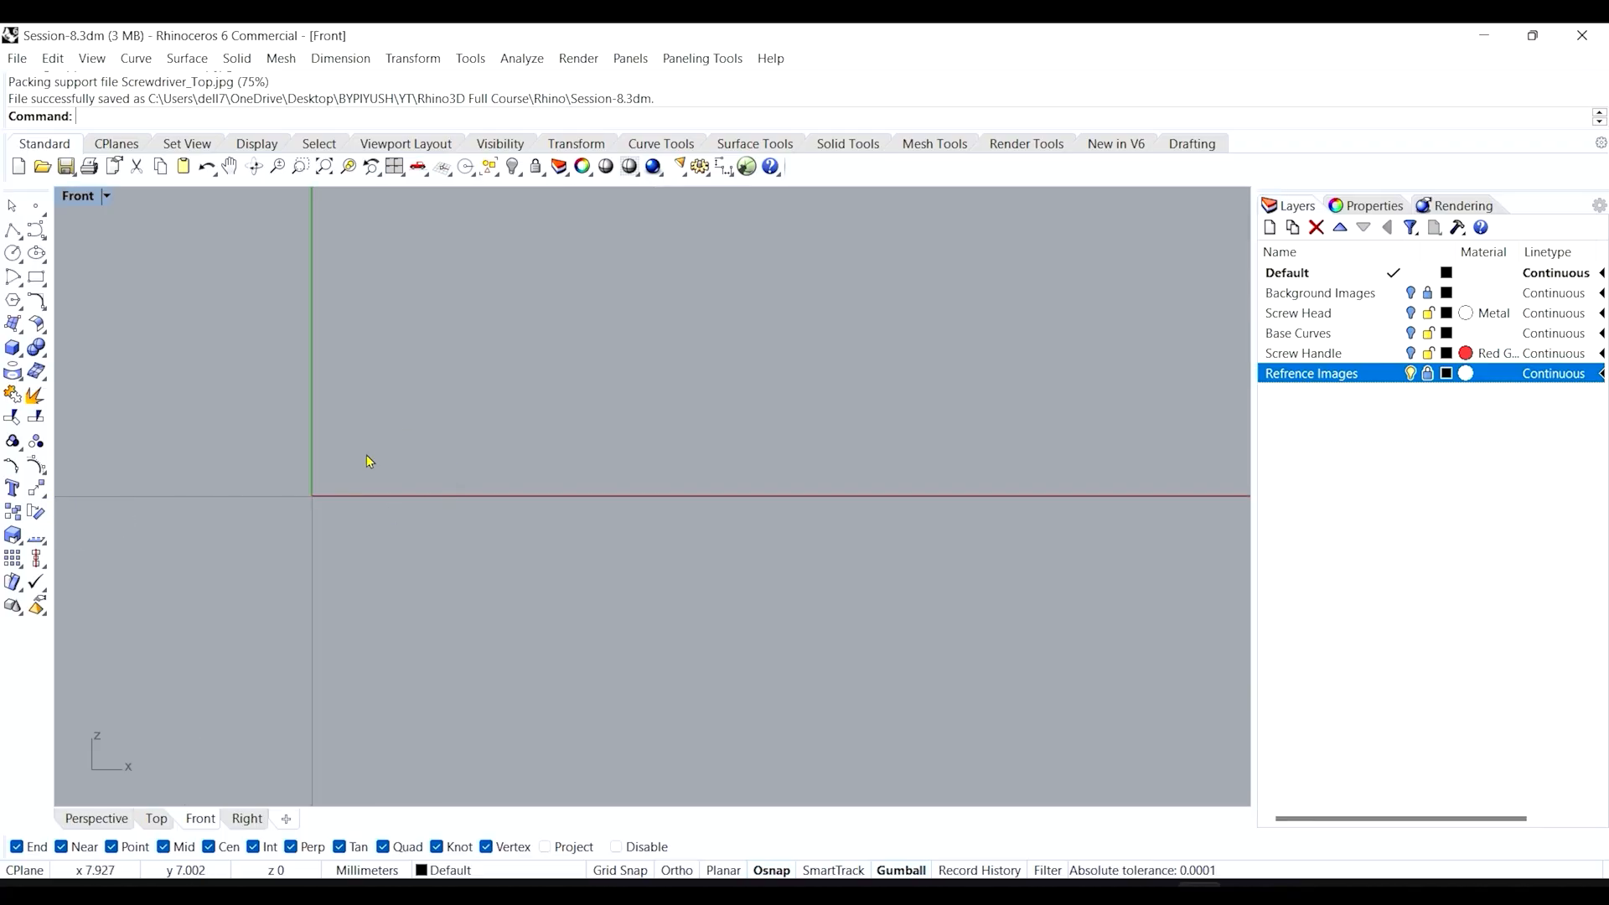
scroll(423, 605, "down", 5)
scroll(205, 530, "down", 3)
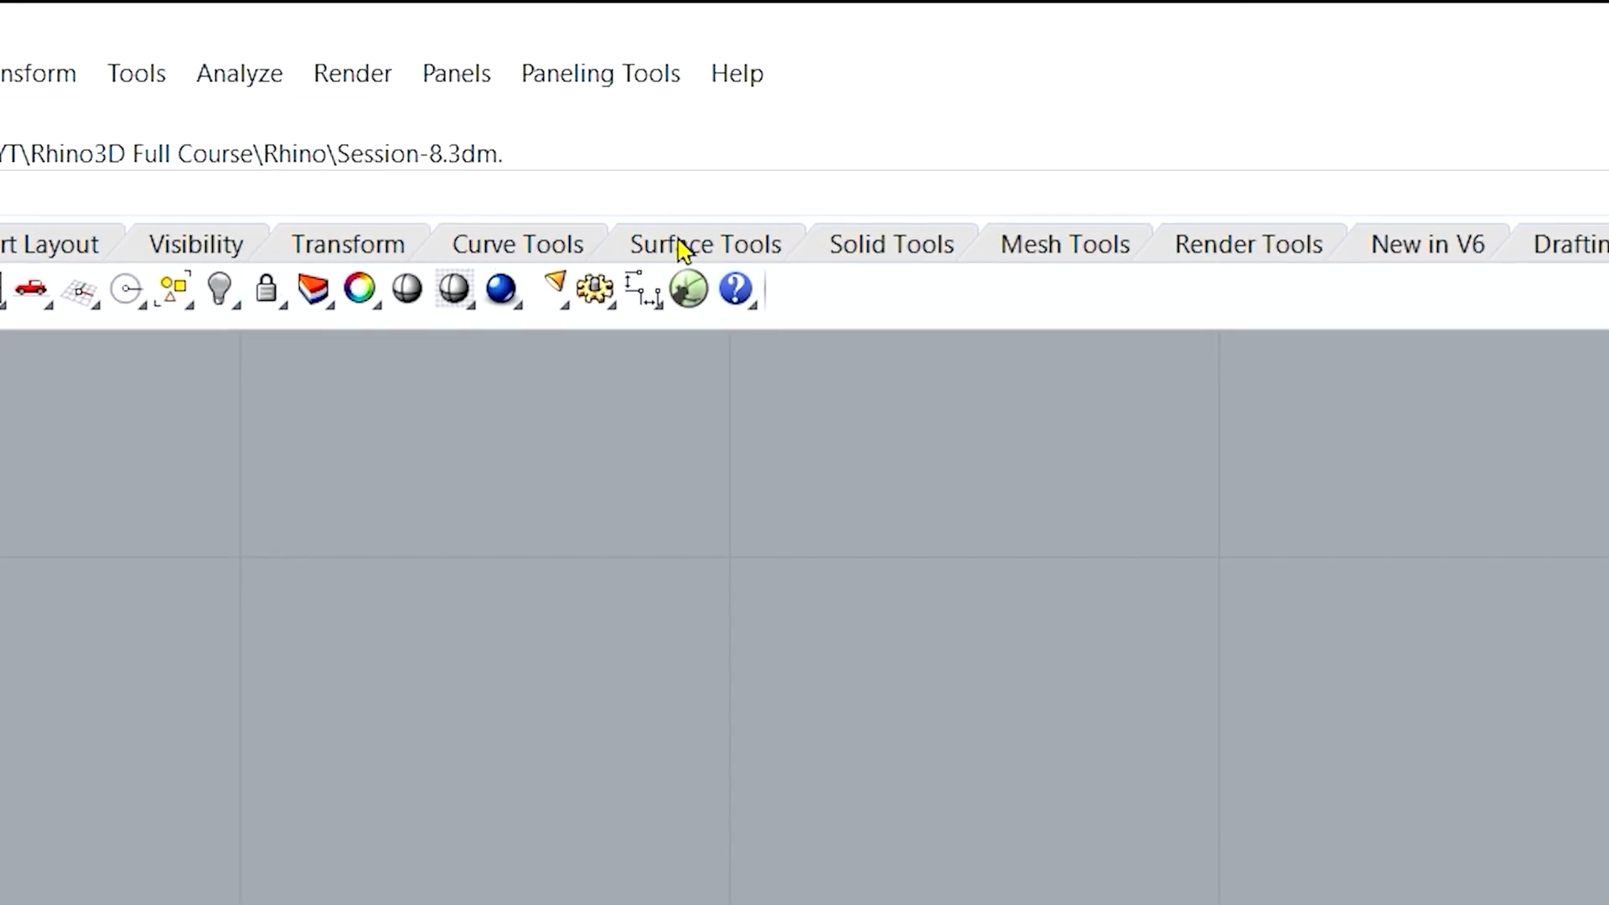
left_click(684, 250)
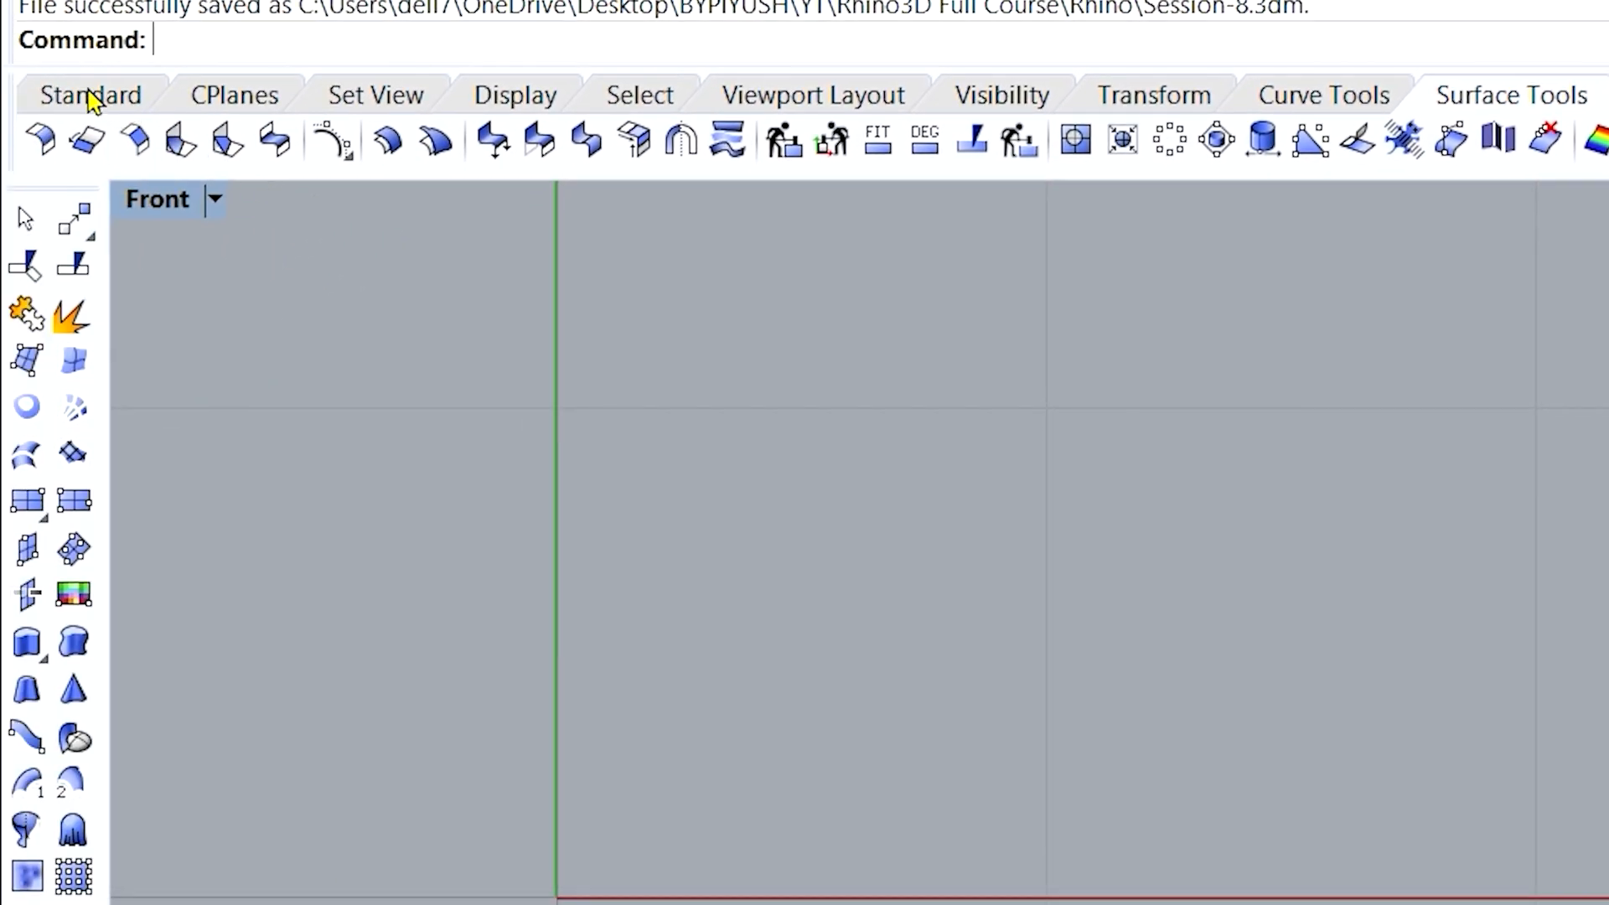
left_click(93, 99)
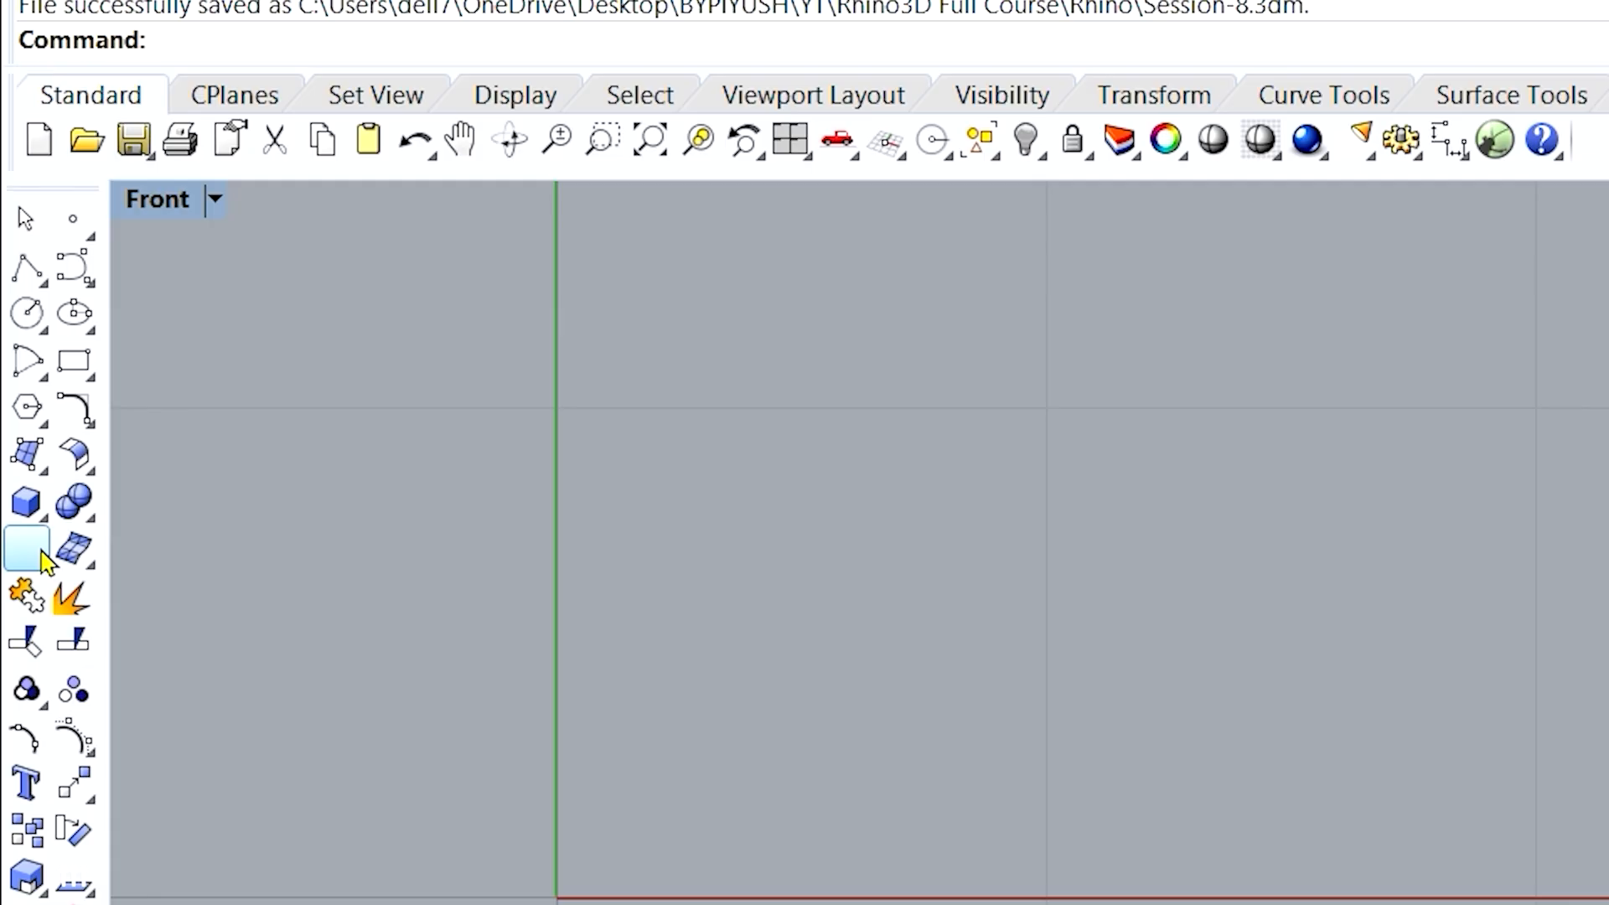
left_click(40, 468)
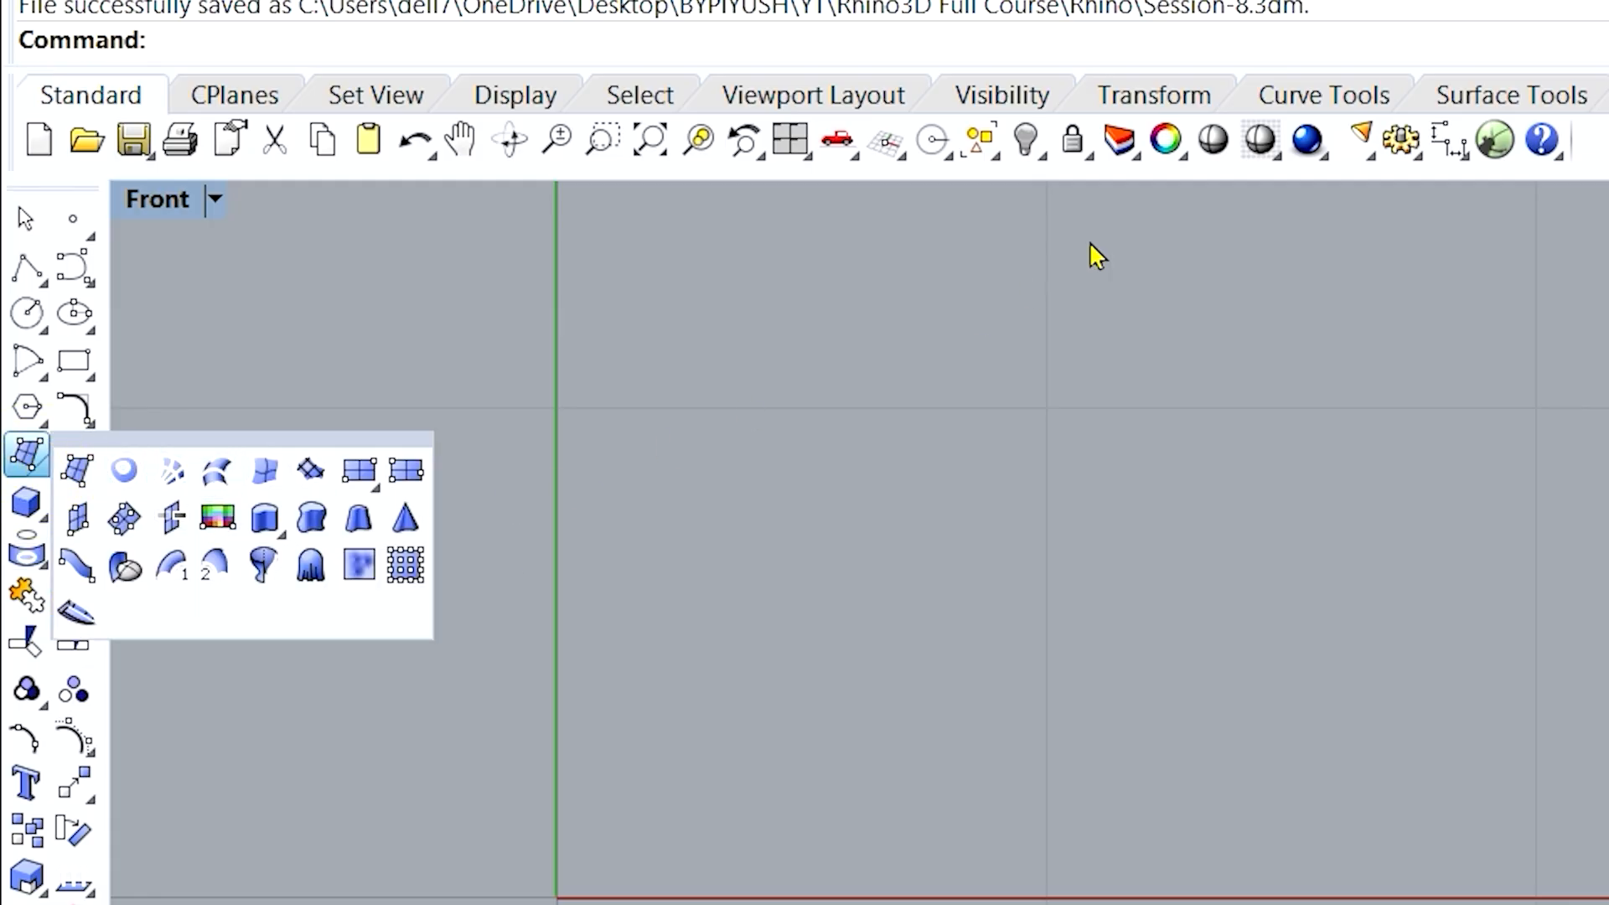
left_click(1468, 96)
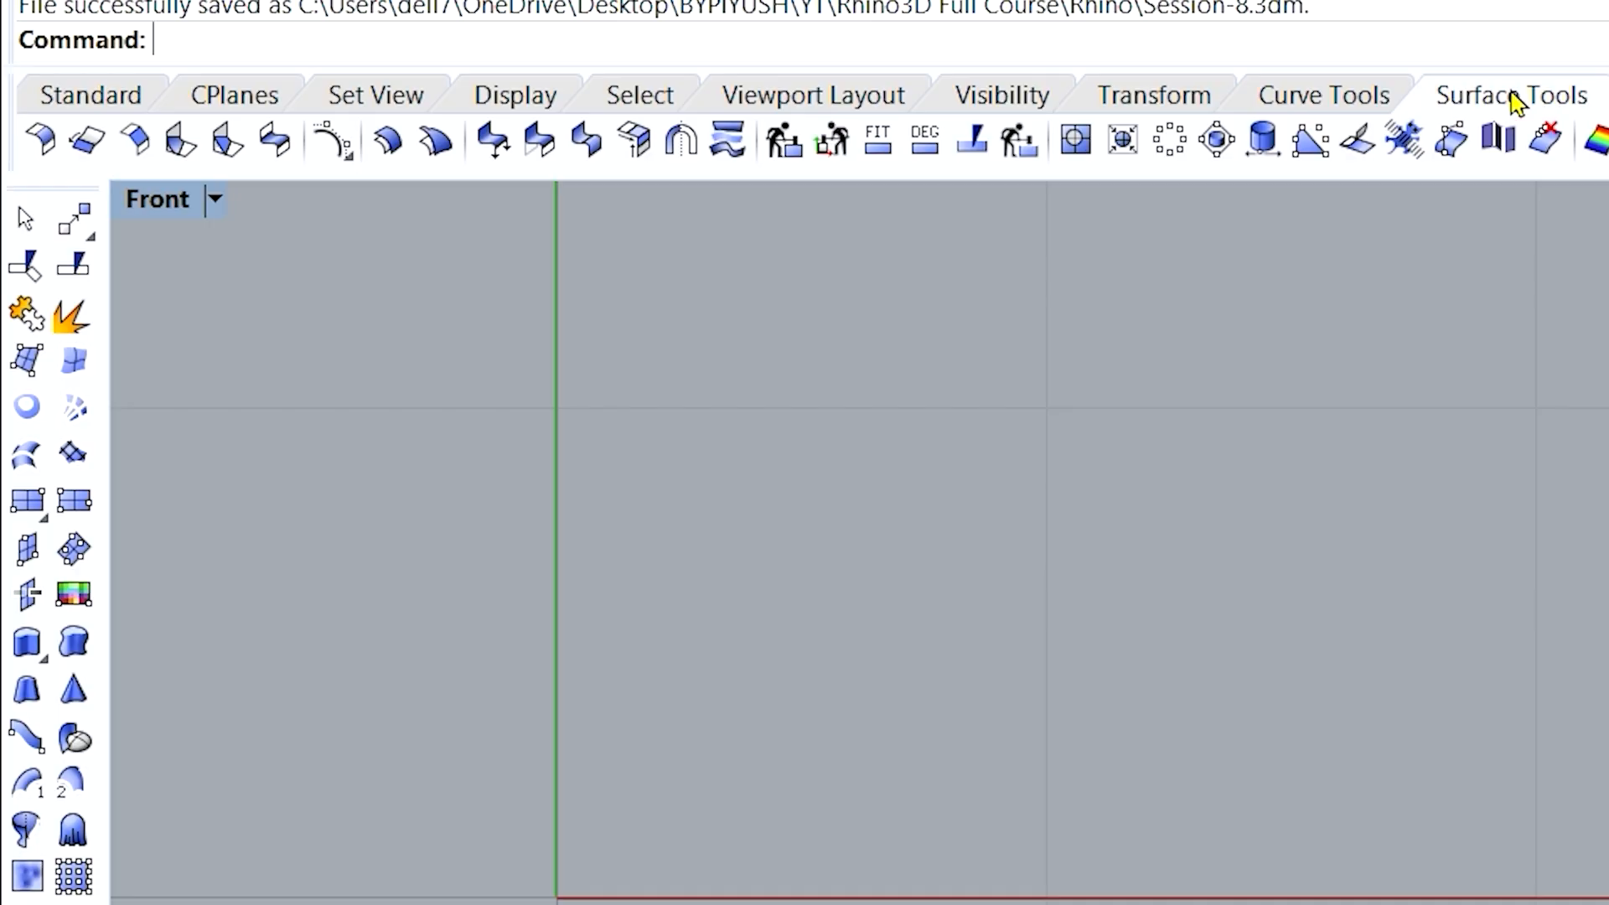
left_click(70, 607)
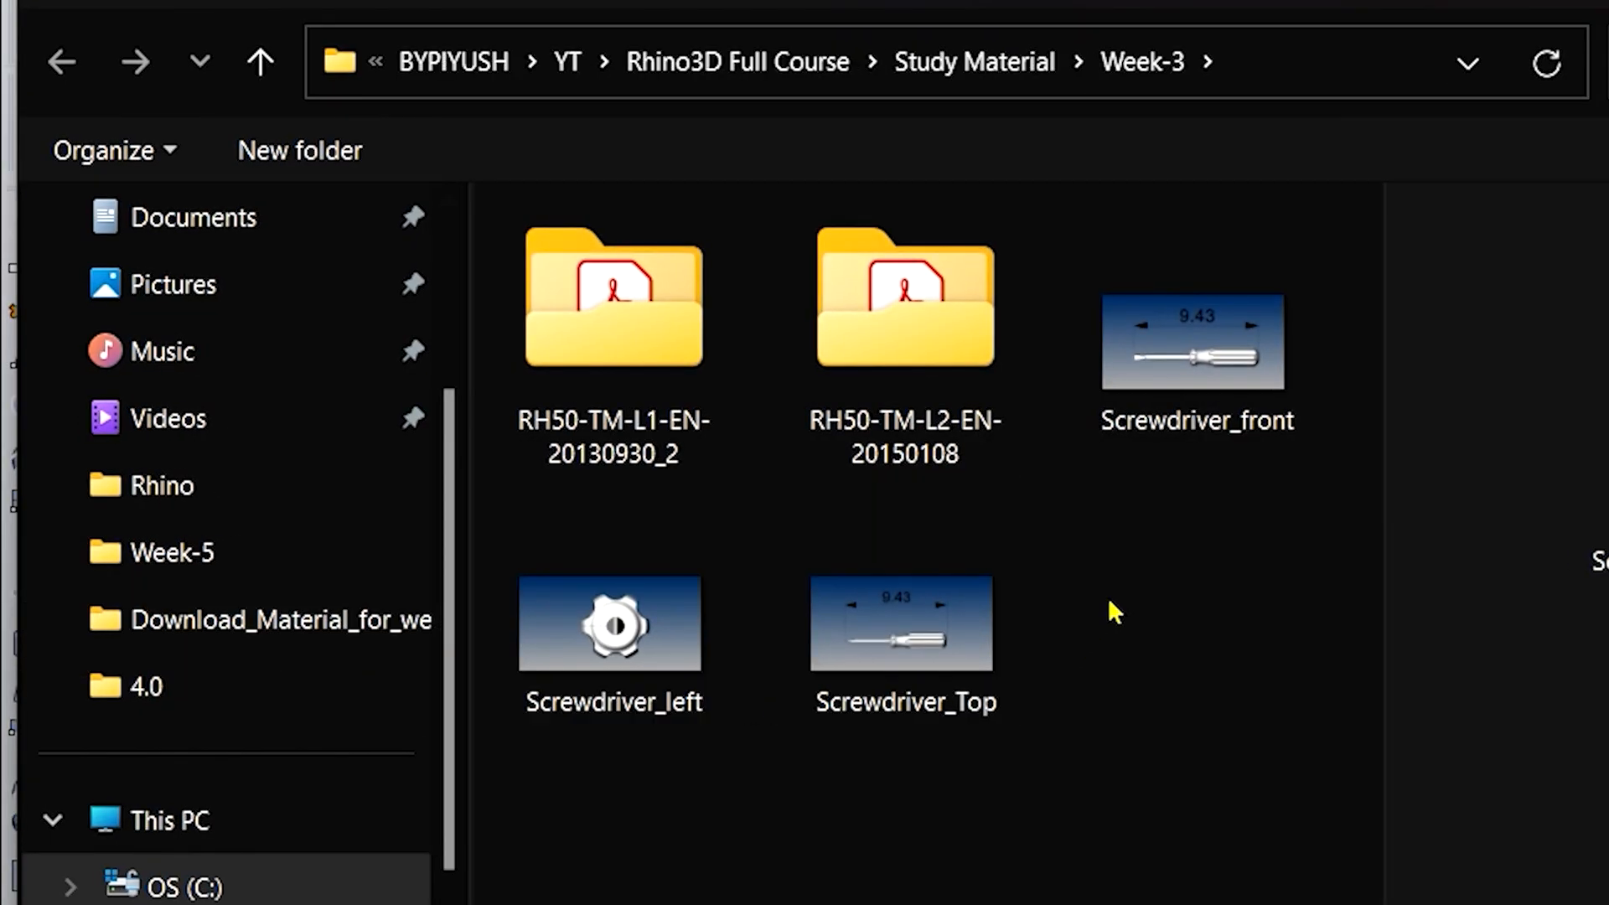
Place the Screwdriver_front picture upright with its first corner at the origin (0).
left_click(1167, 384)
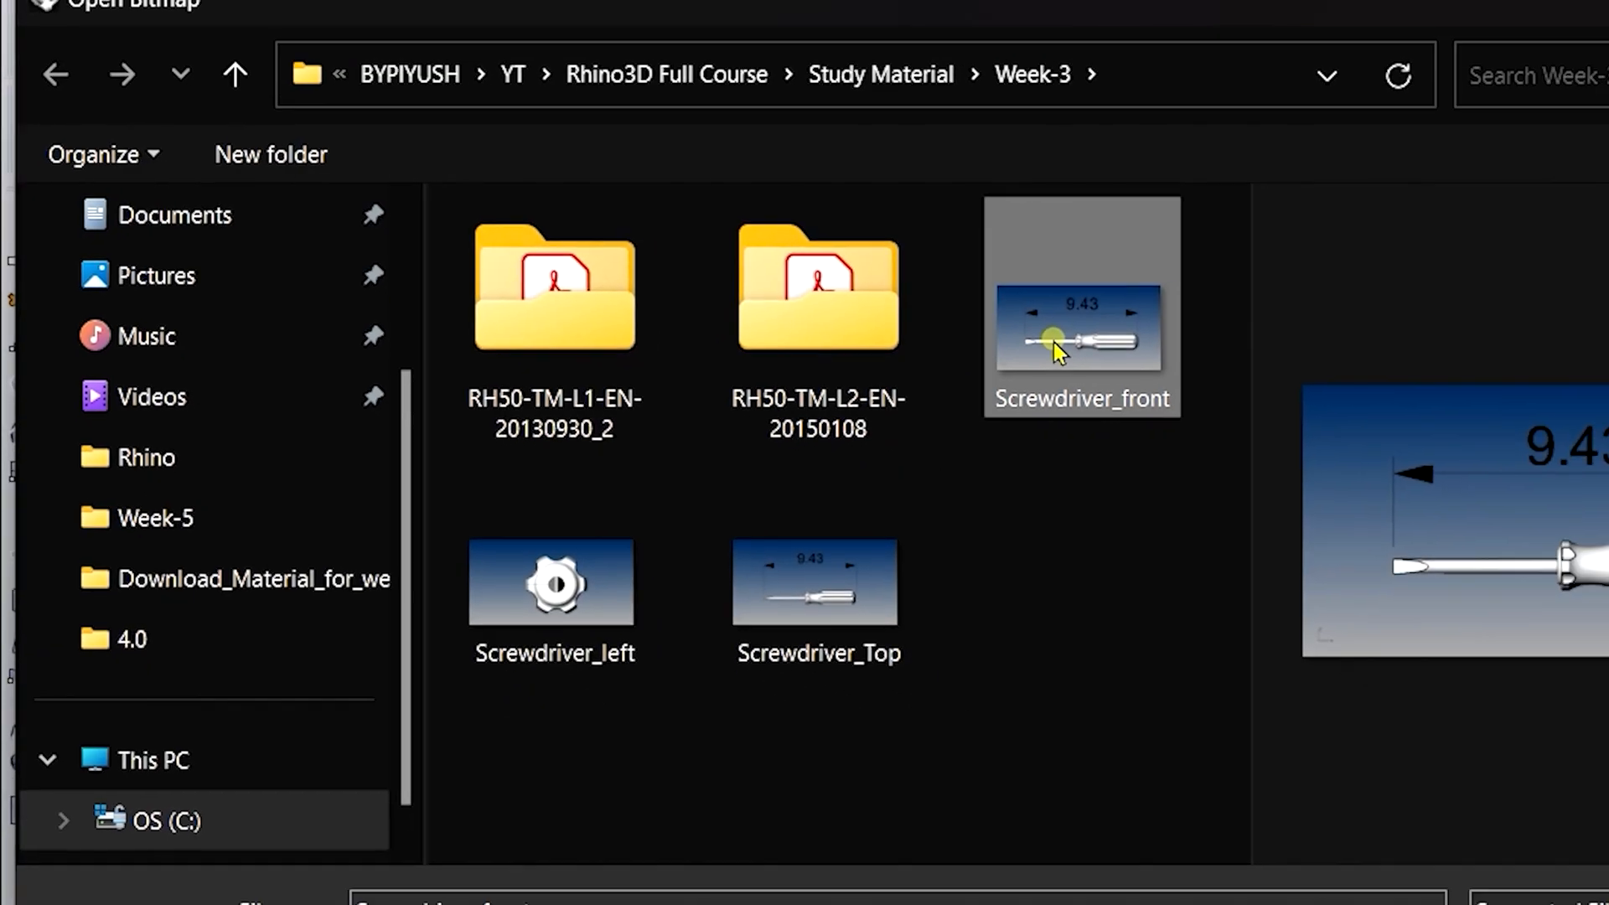
double_click(1054, 342)
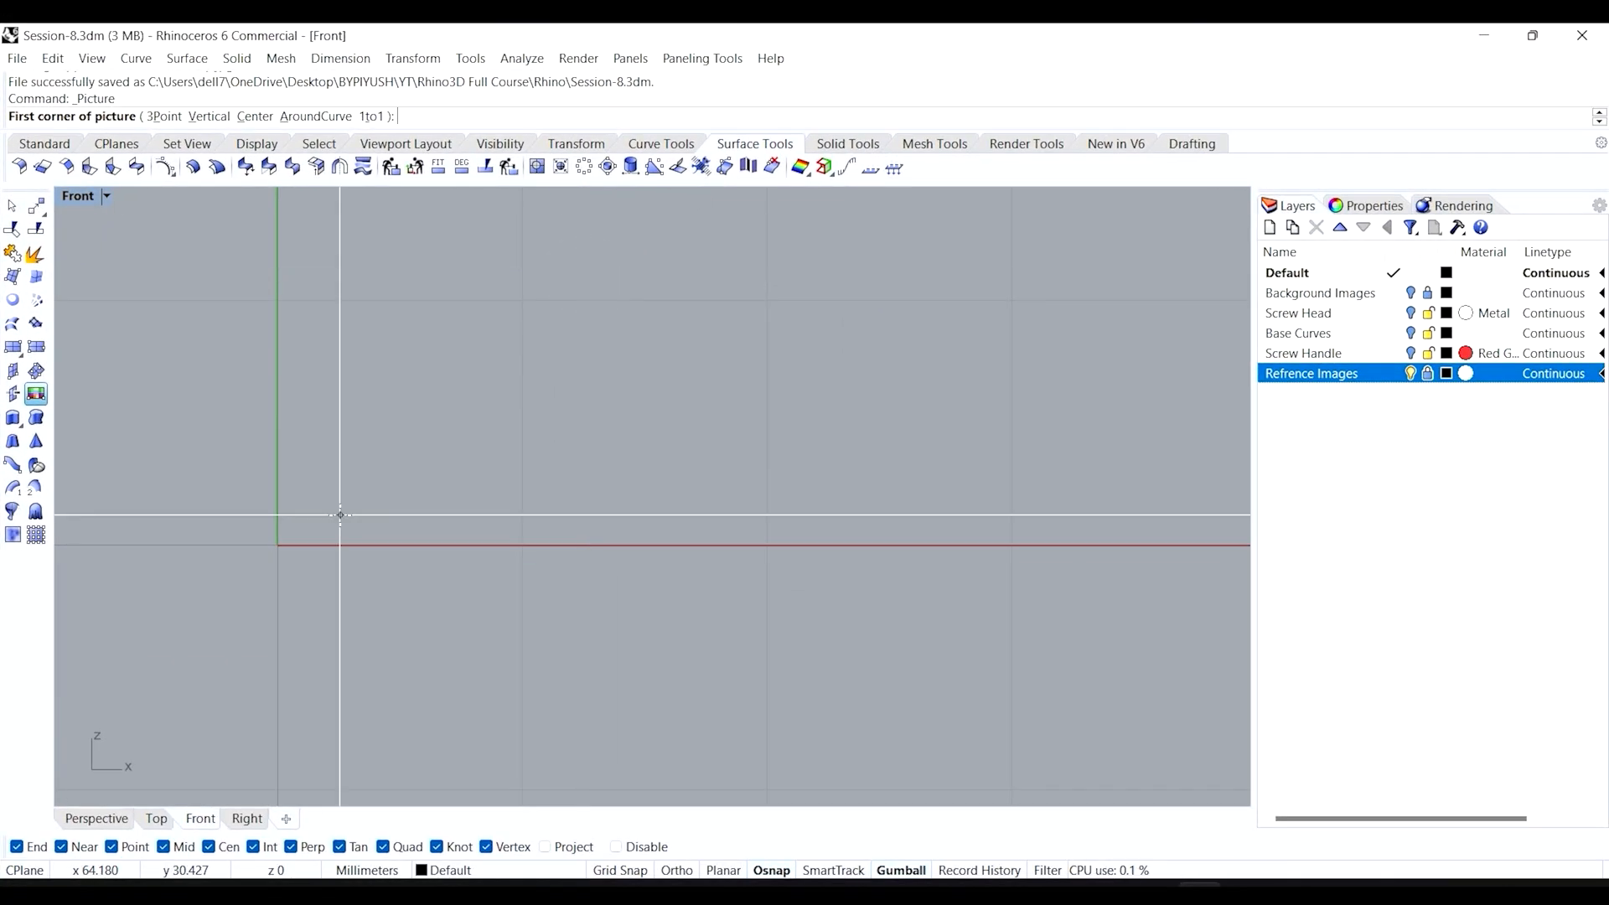
type("0")
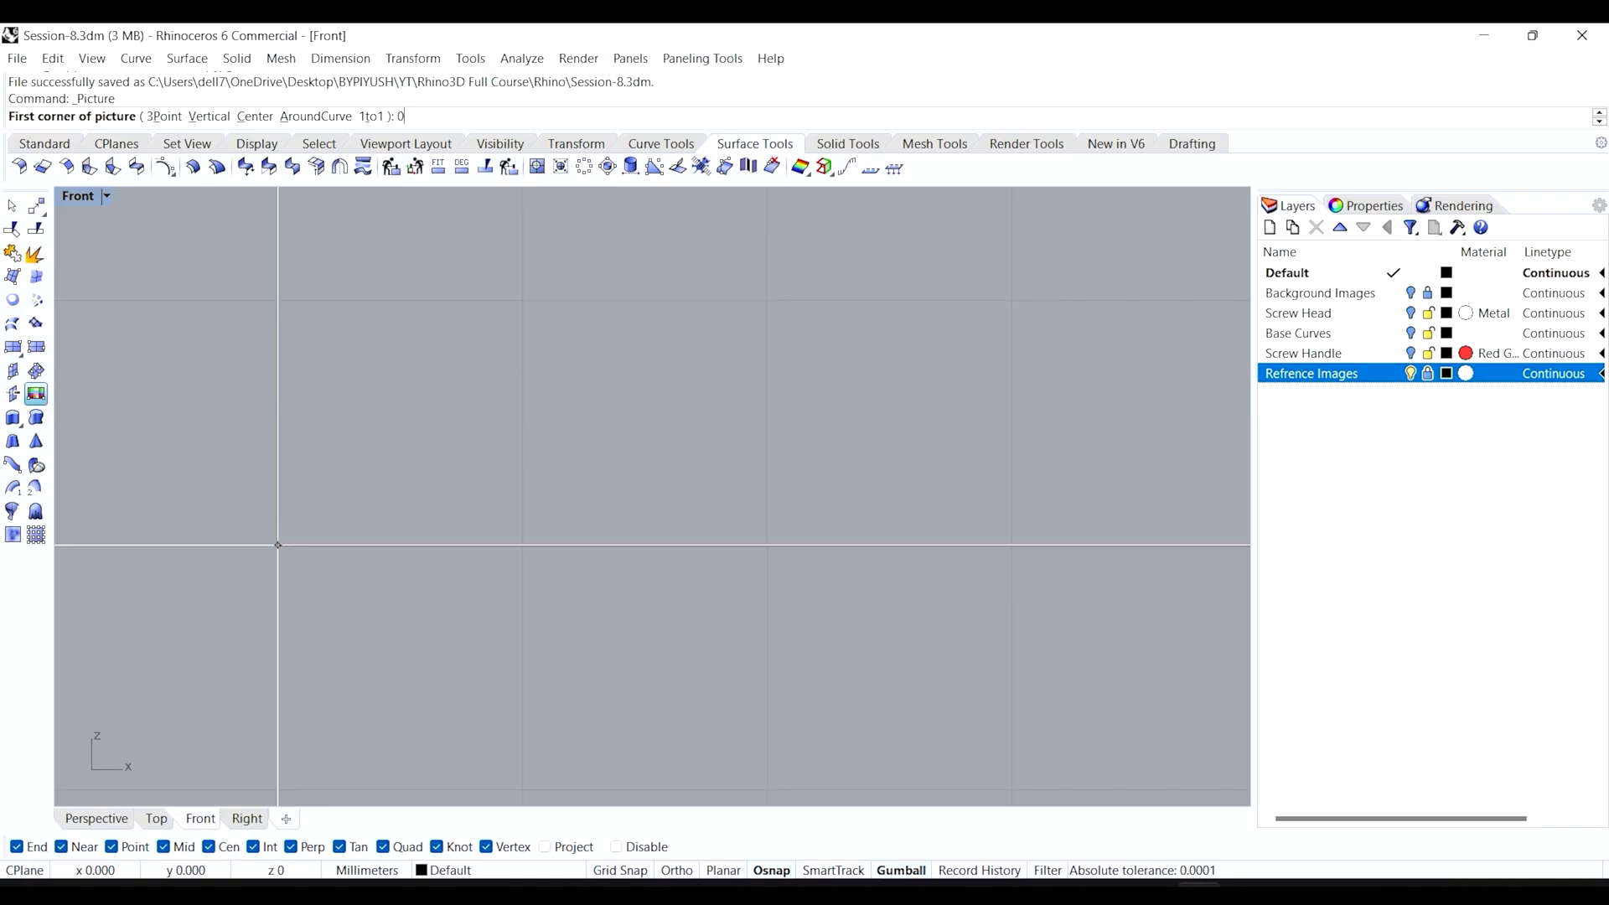
key("Return")
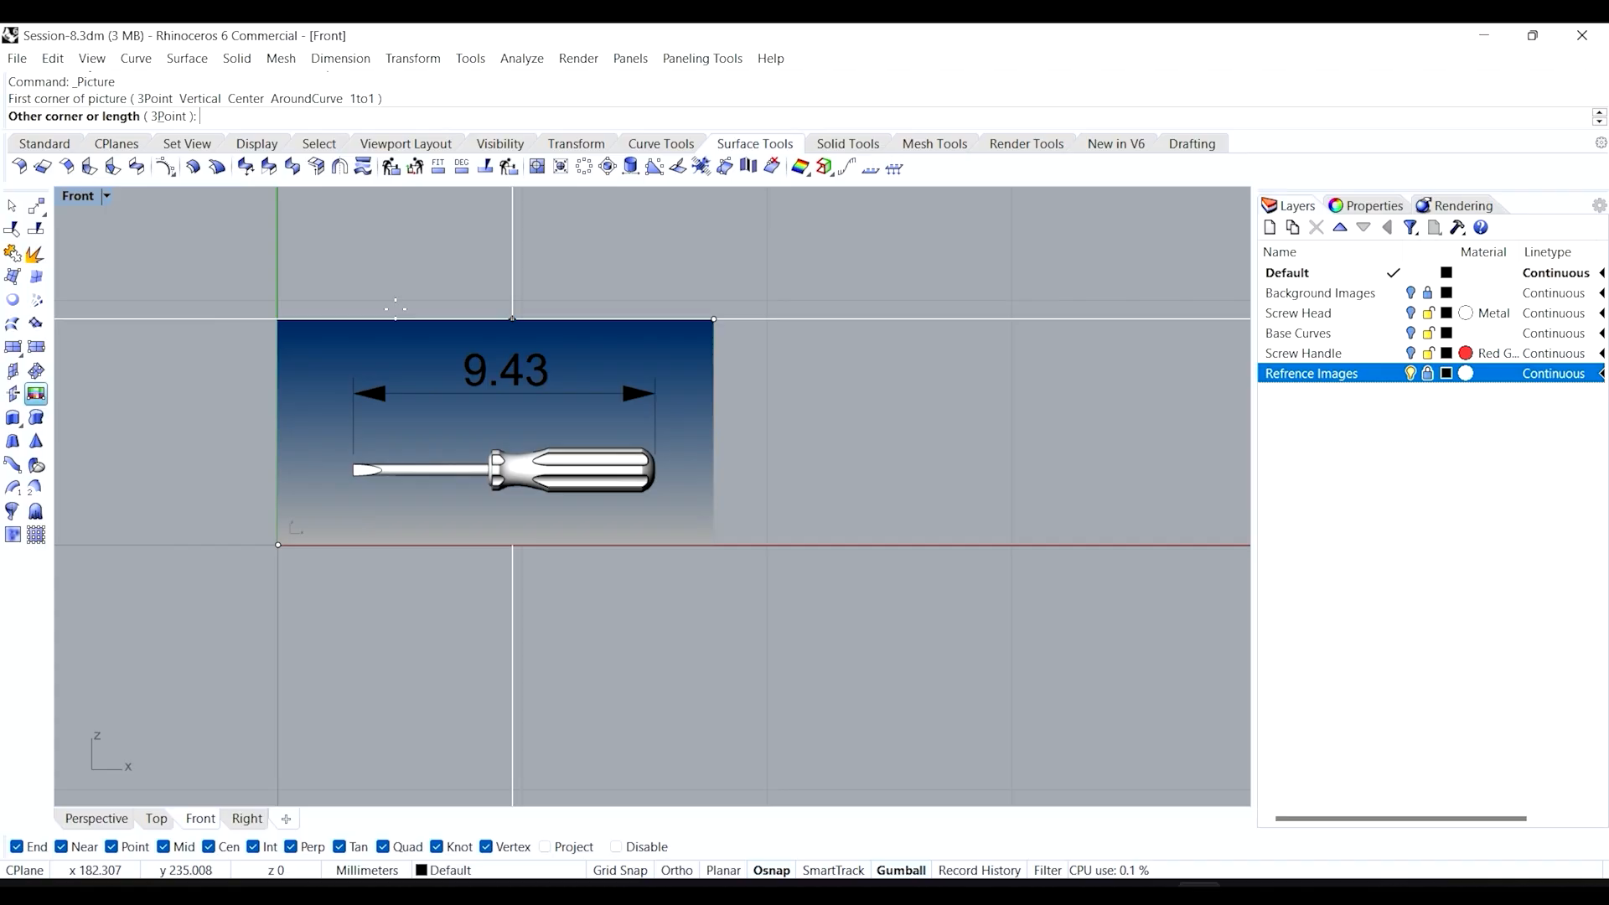
double_click(84, 198)
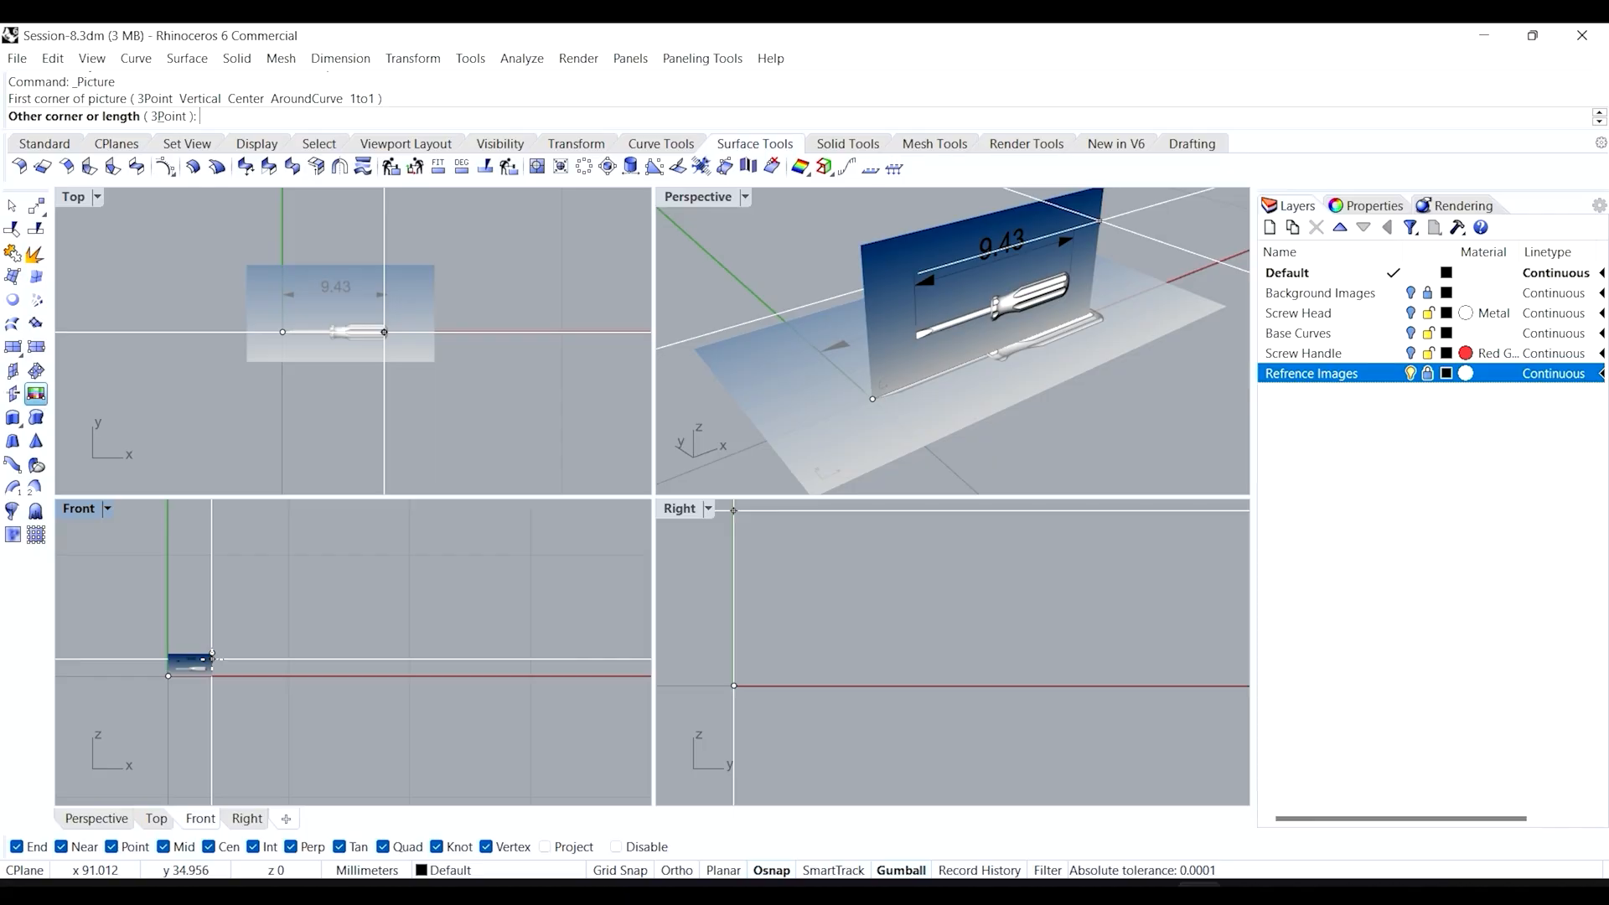
left_click(214, 658)
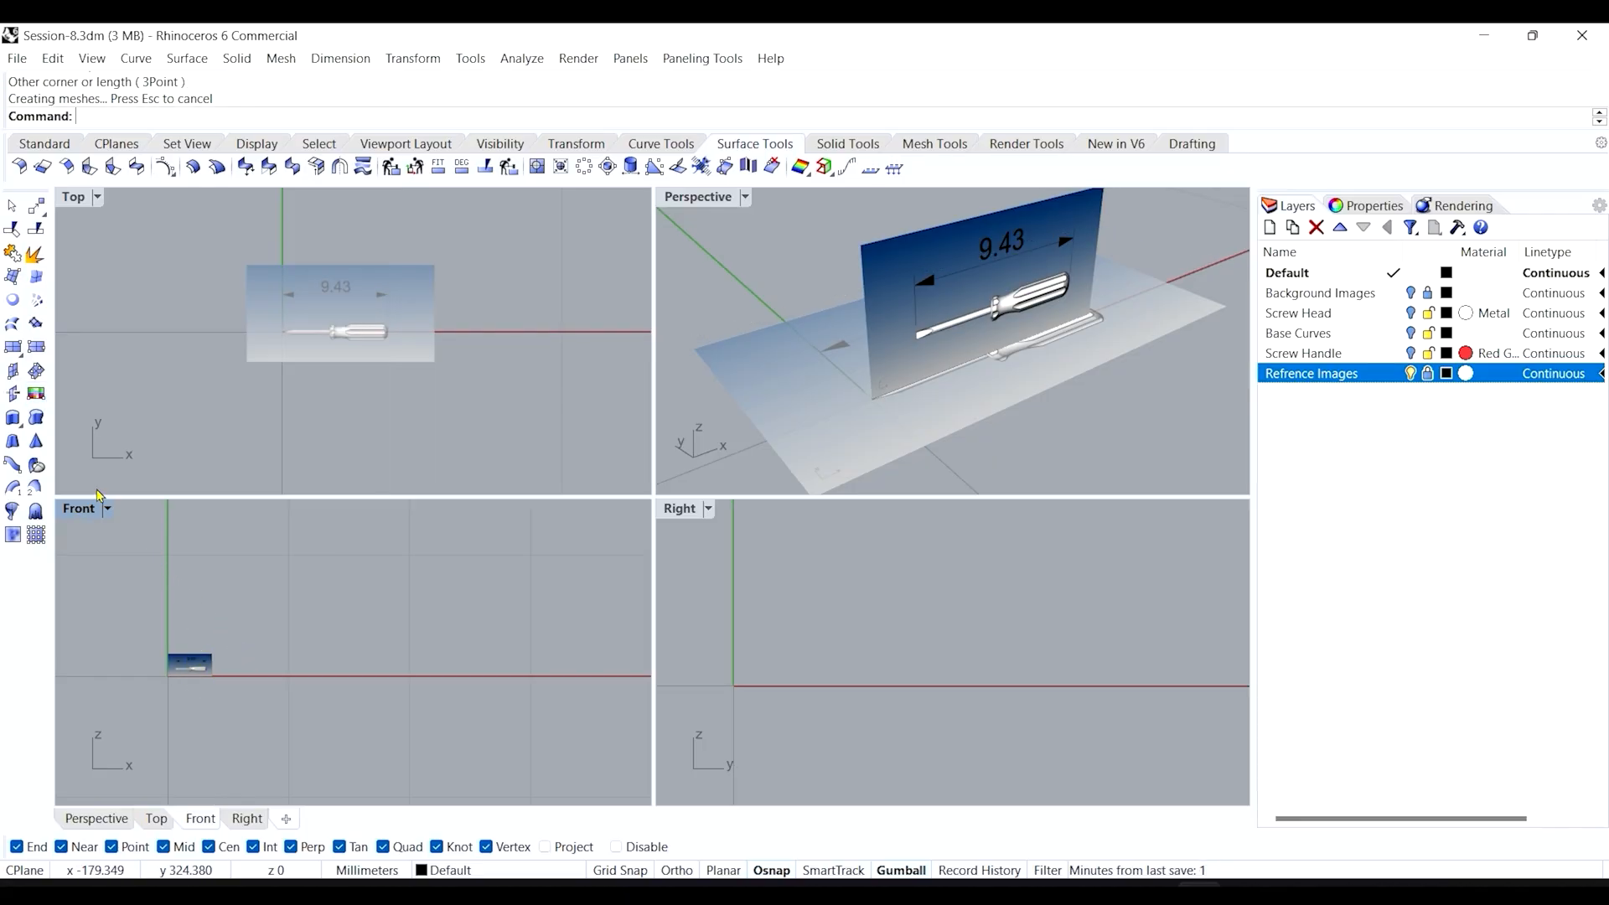
Zoom all views to extents, then maximize the Front view centred on the picture.
left_click(55, 144)
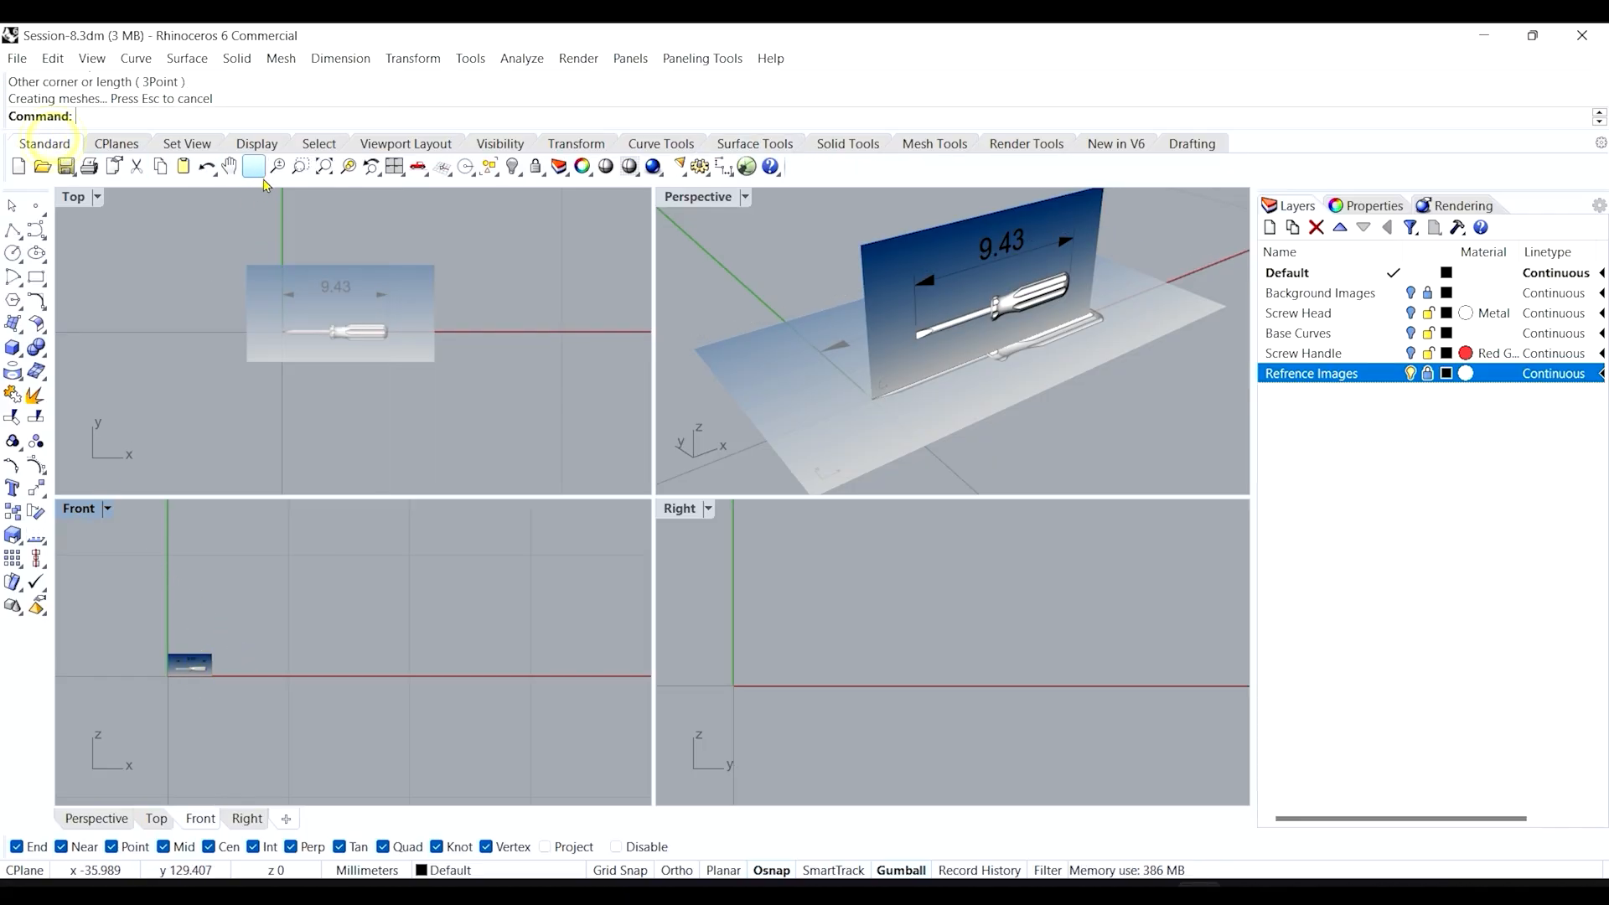
right_click(323, 172)
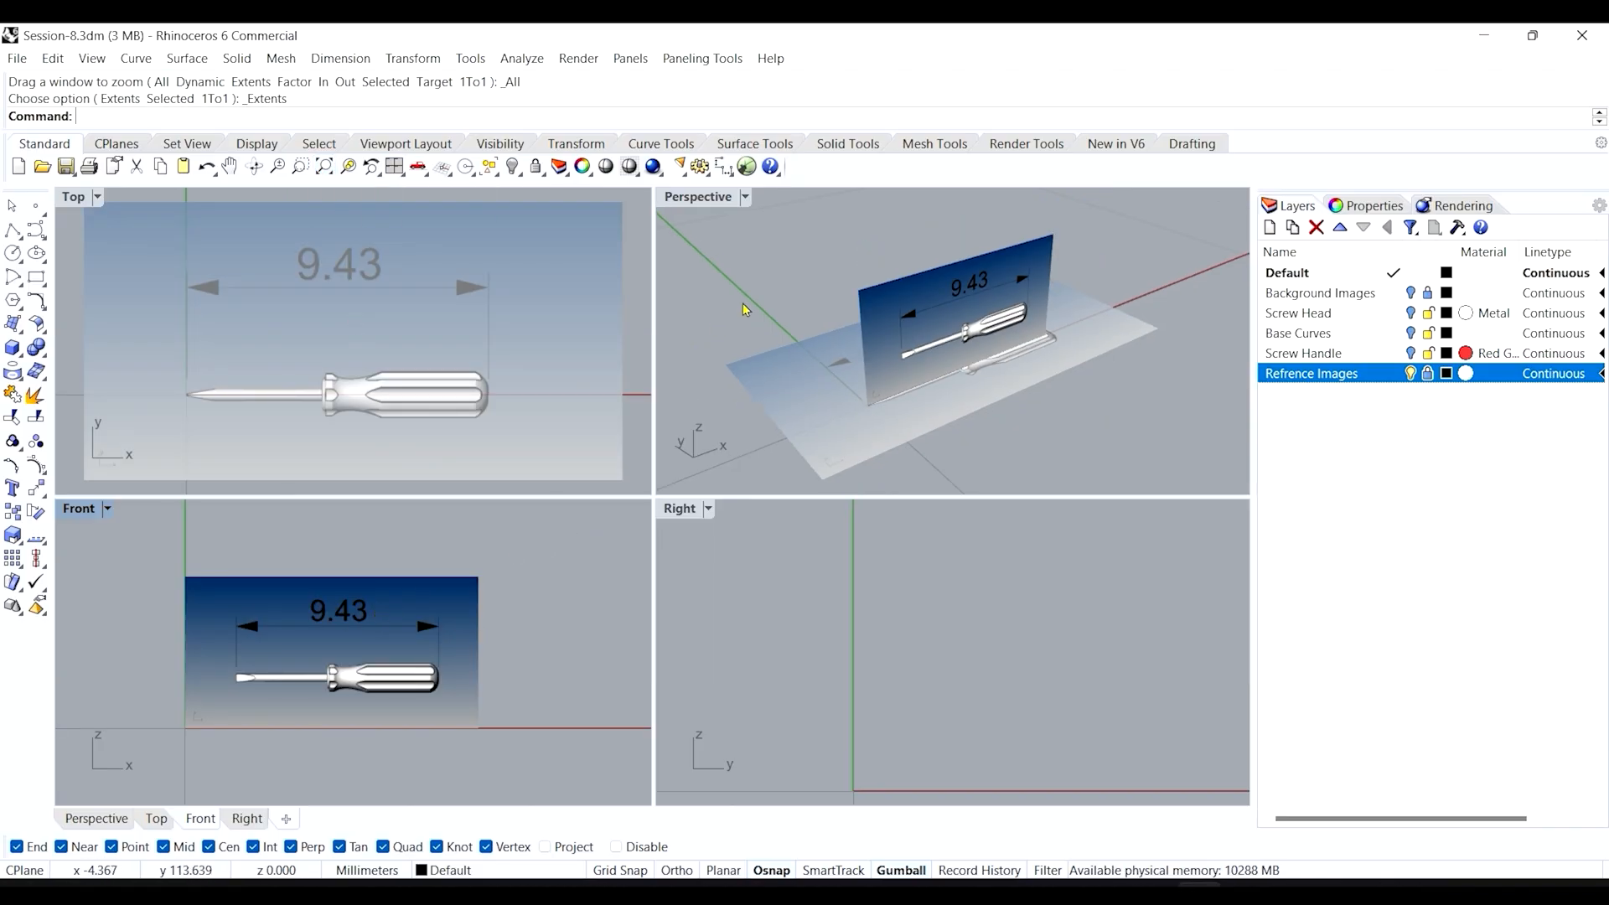
left_click(742, 305)
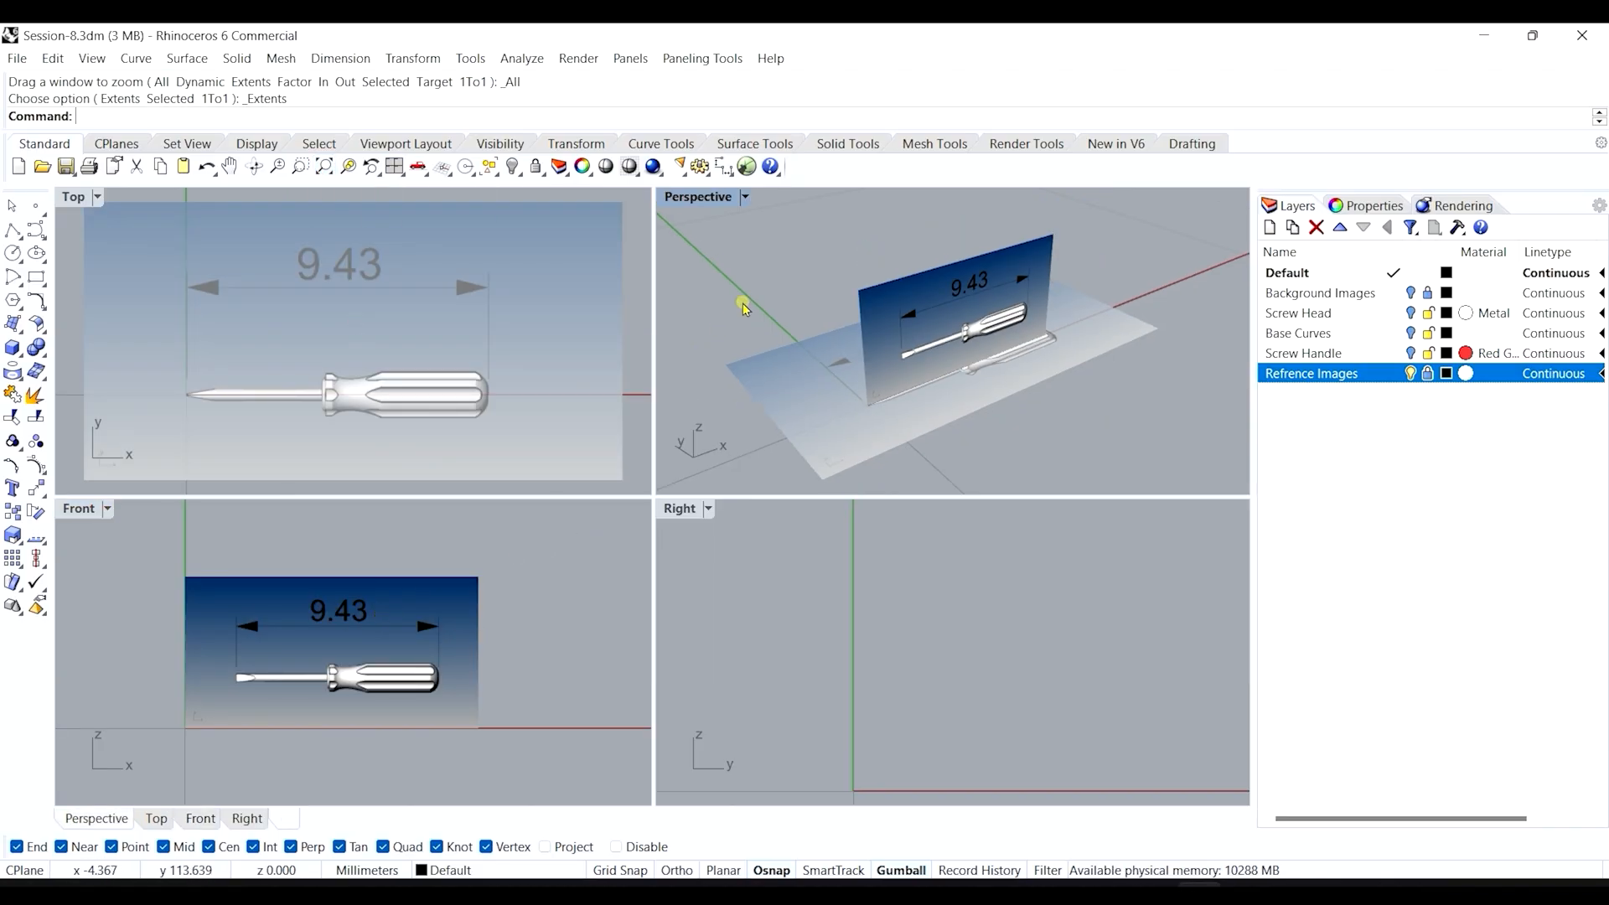
double_click(75, 513)
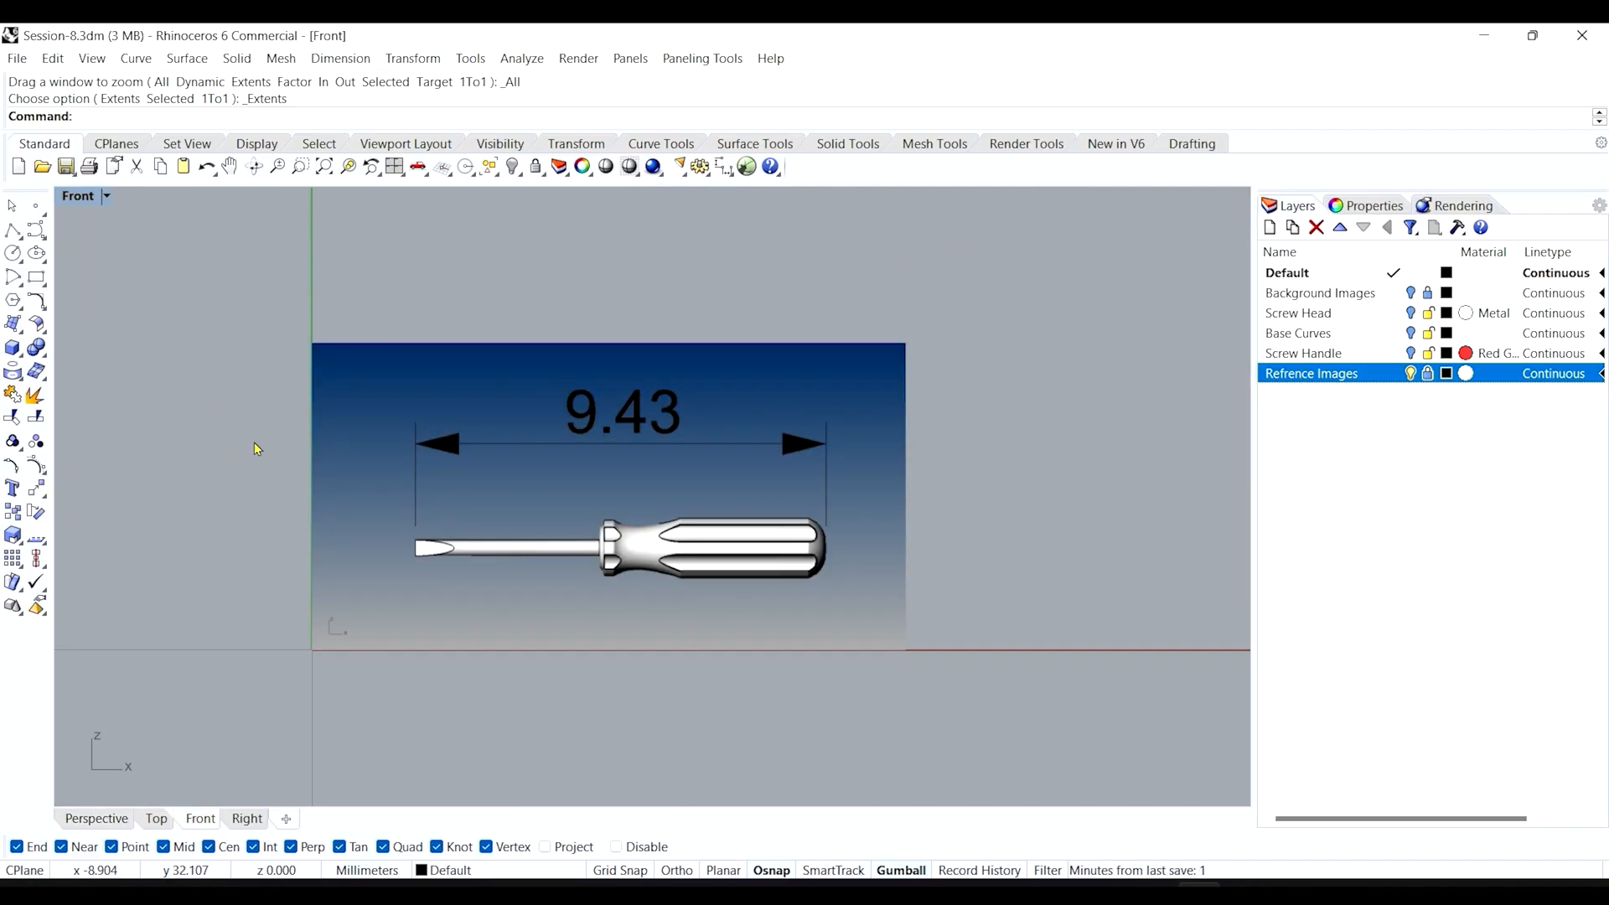
right_click_drag(273, 585, 323, 508)
Set the front picture's material object transparency to about 45%.
left_click(950, 290)
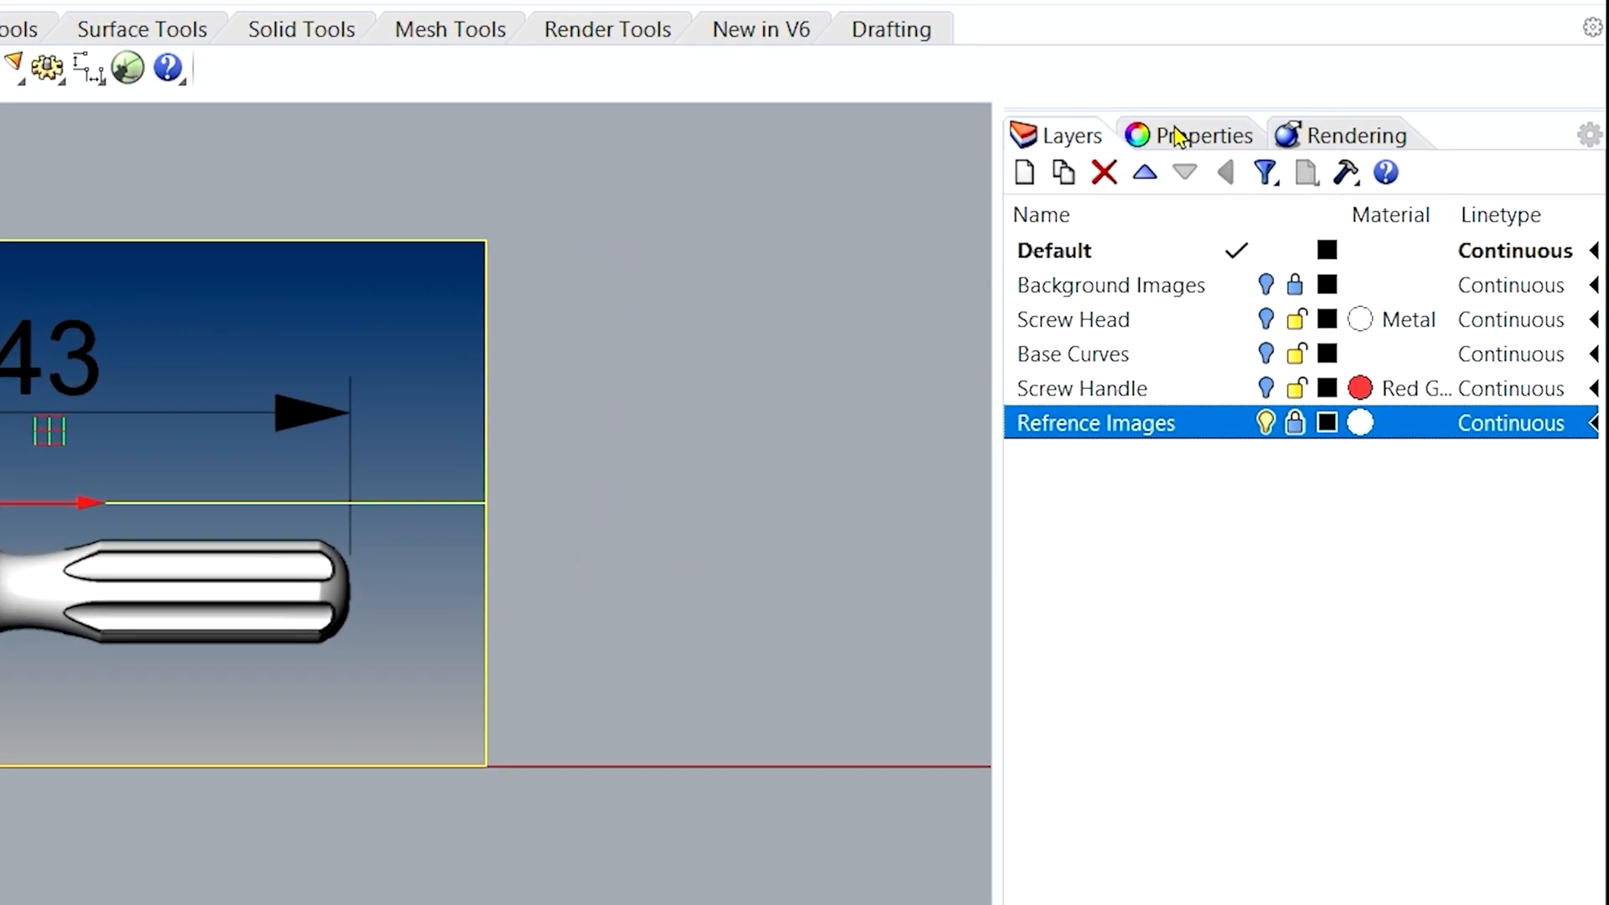
left_click(1366, 205)
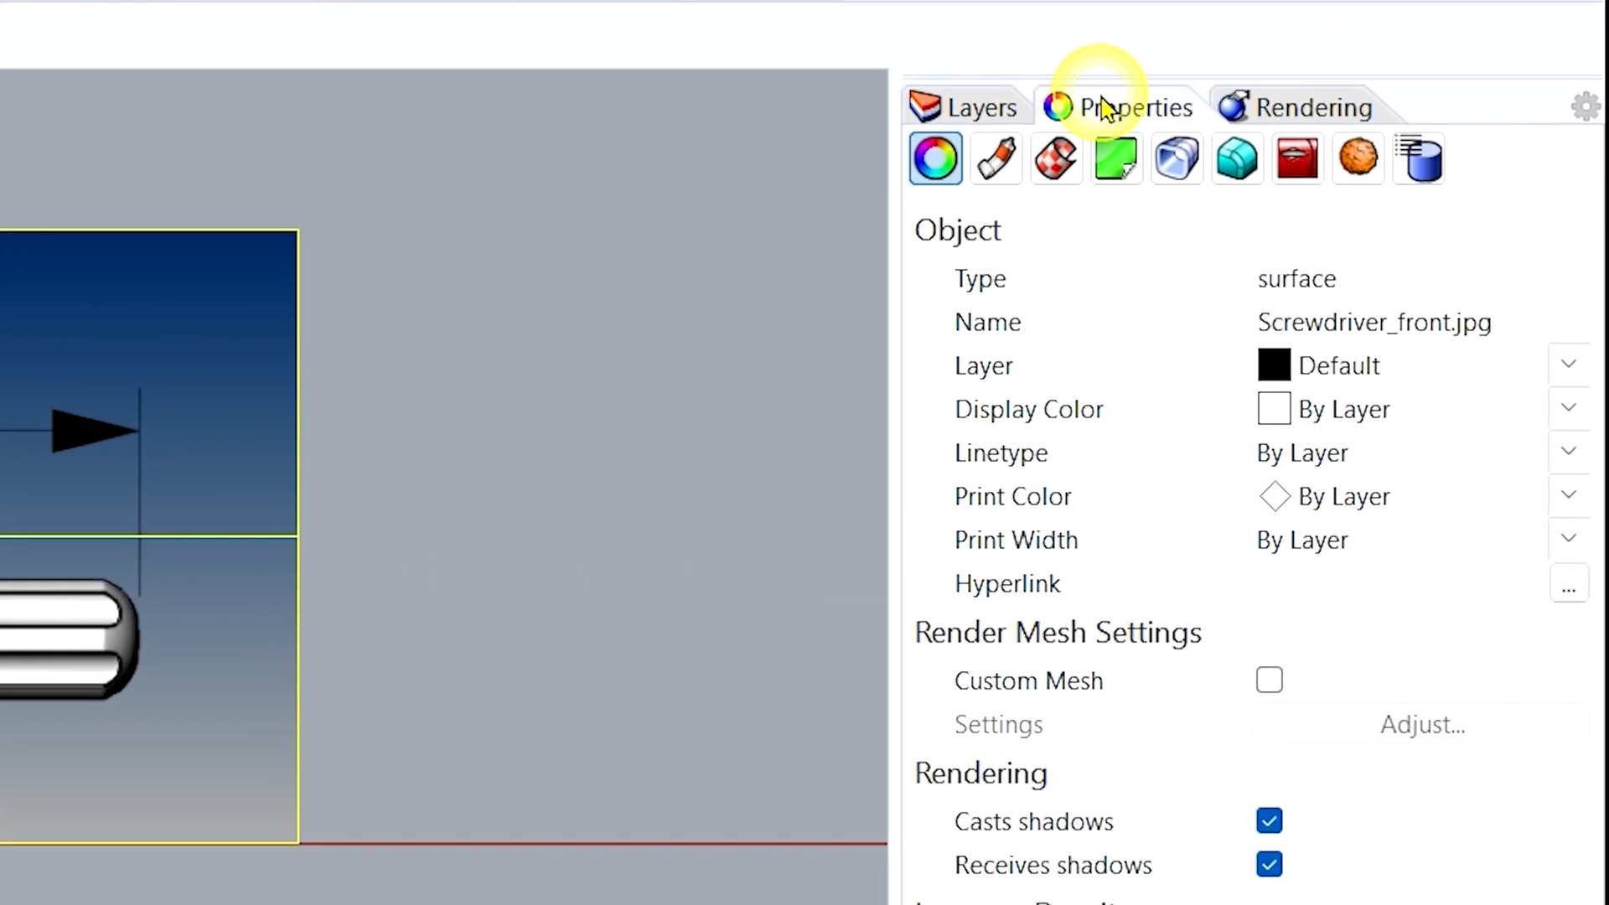
left_click(996, 158)
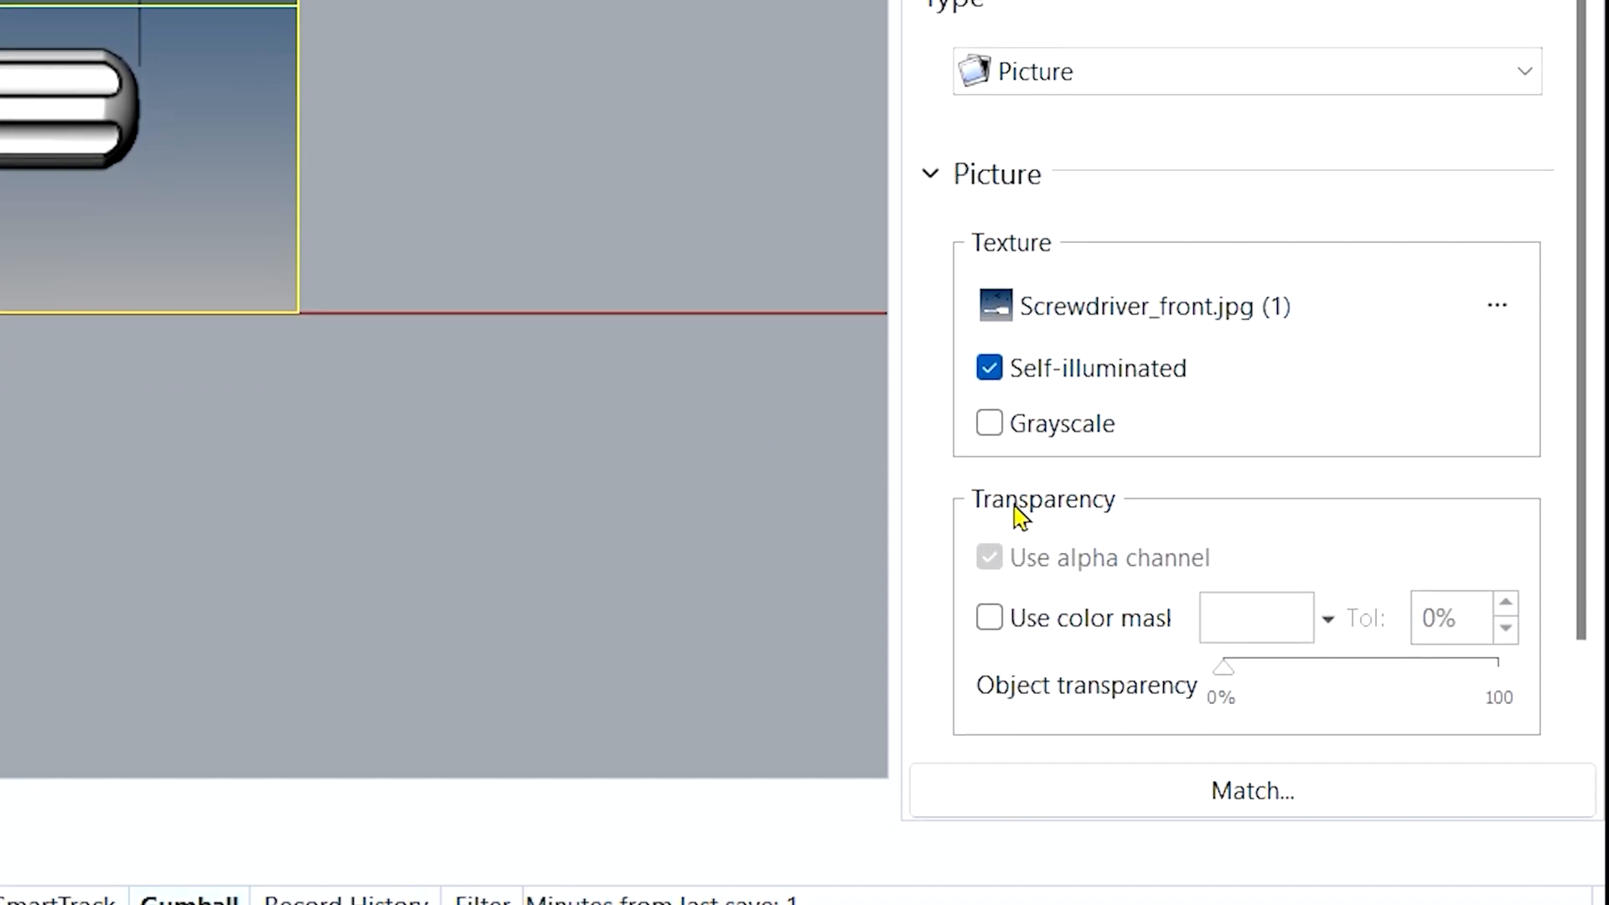
left_click_drag(1225, 687, 1346, 688)
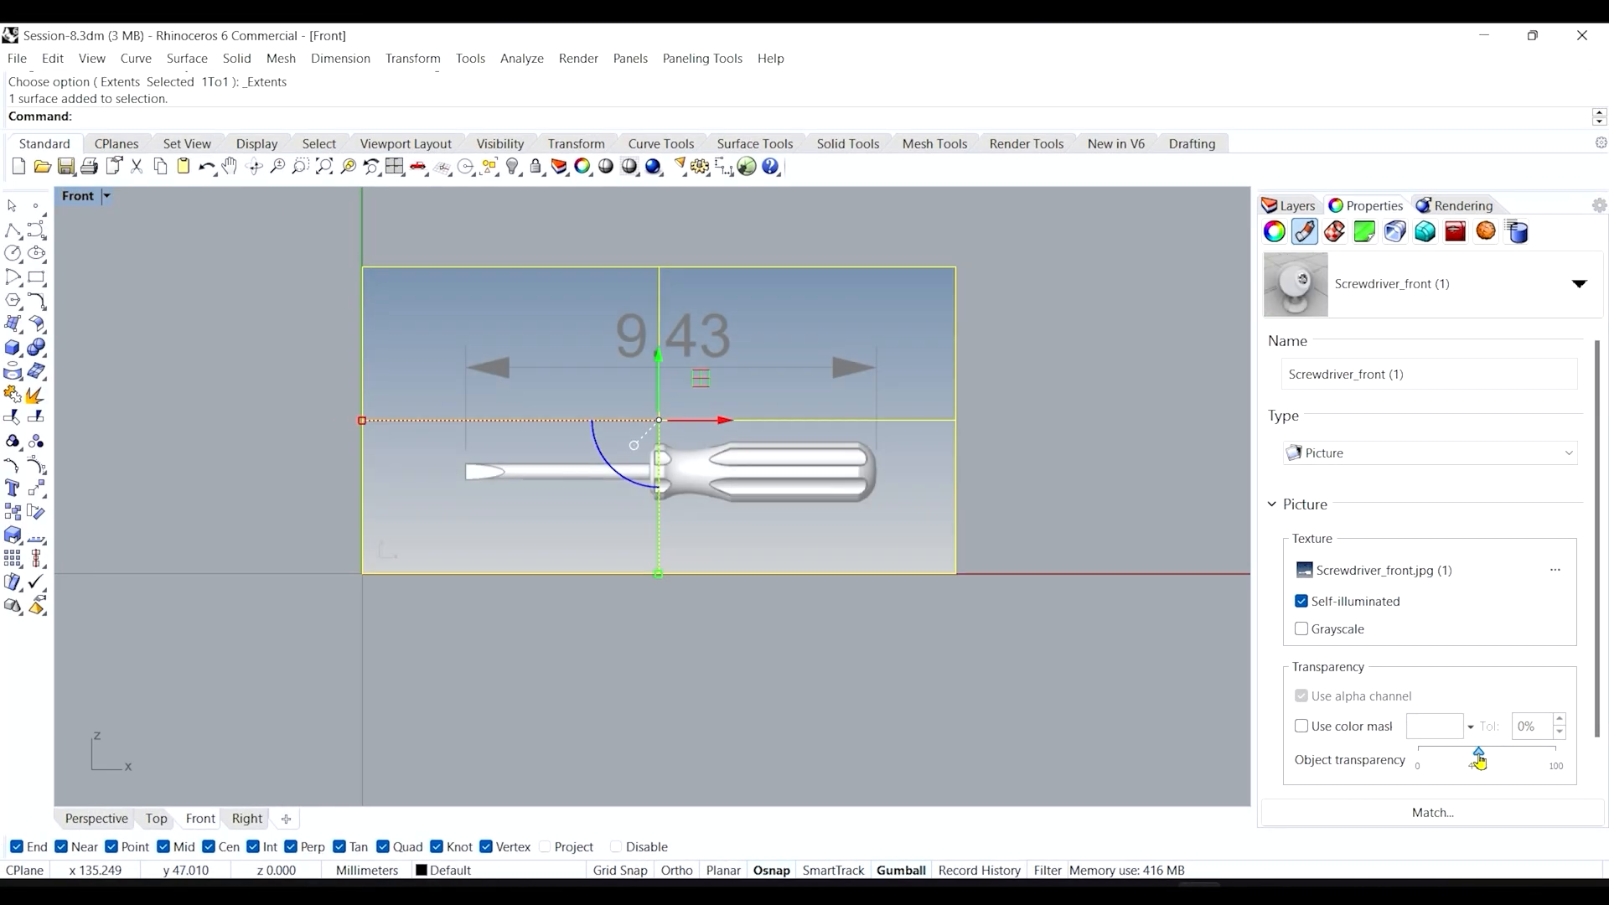
left_click(1103, 538)
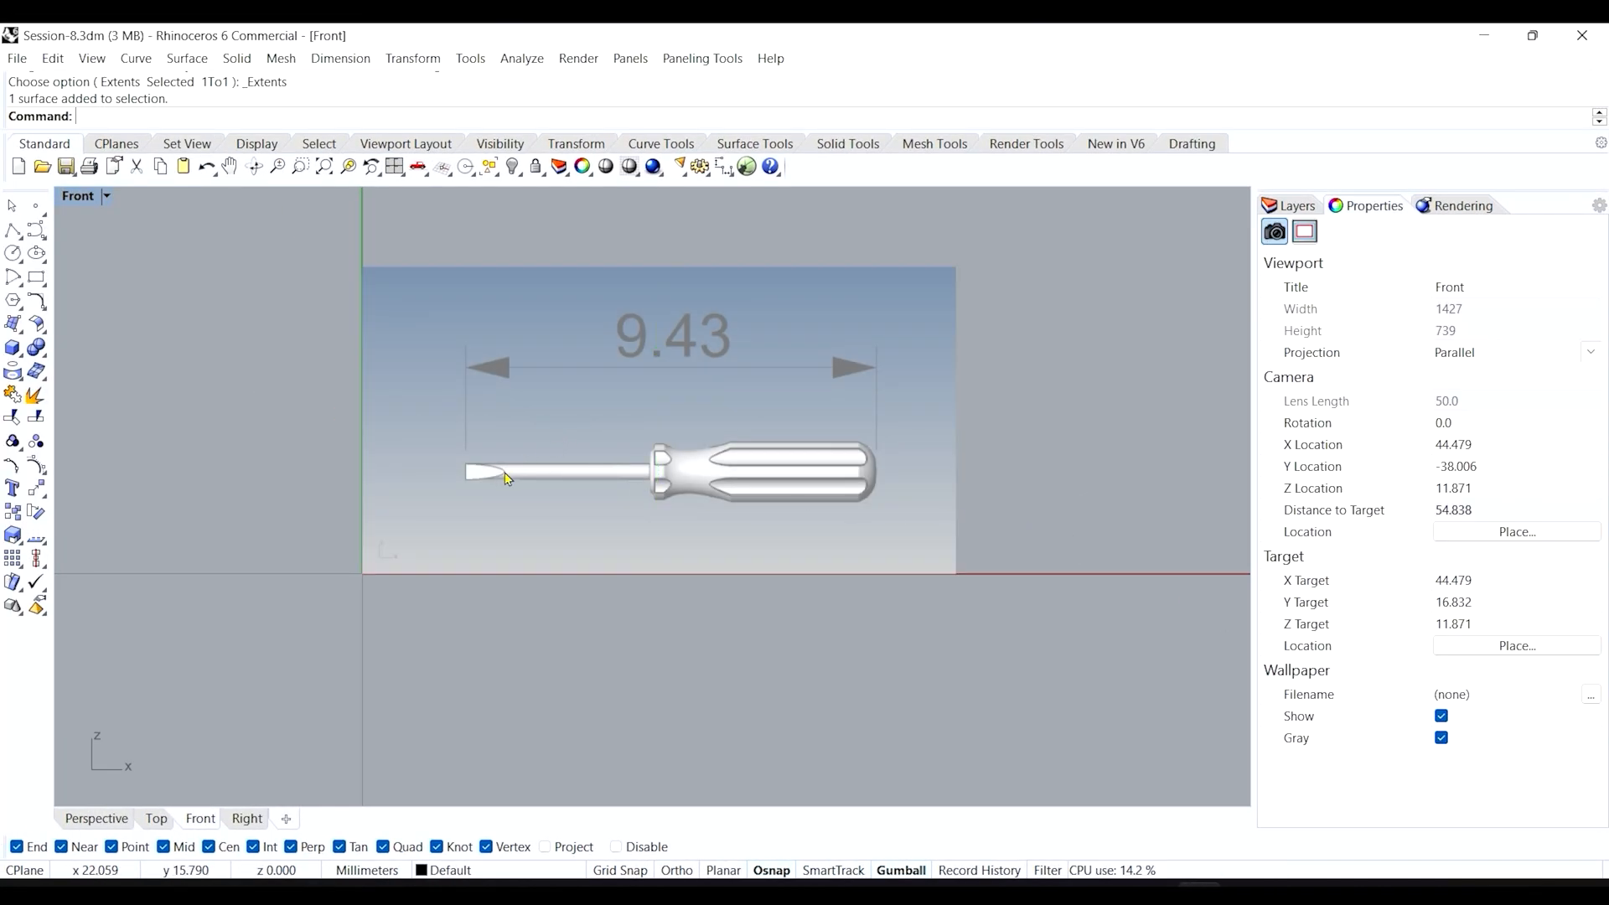
scroll(478, 477, "up", 5)
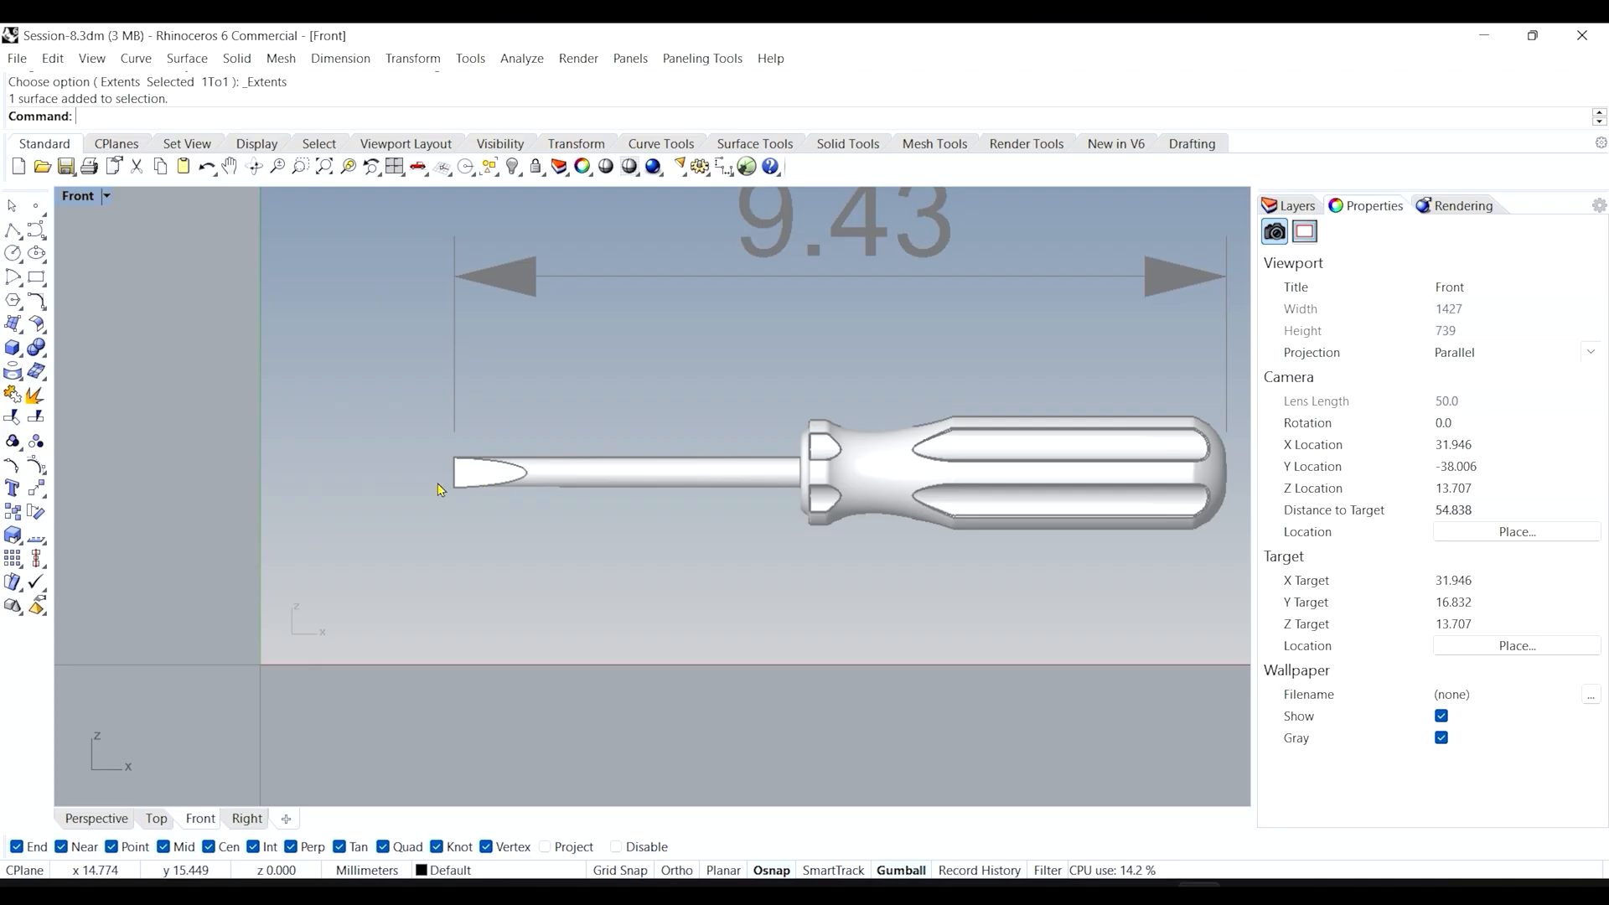
scroll(439, 488, "up", 4)
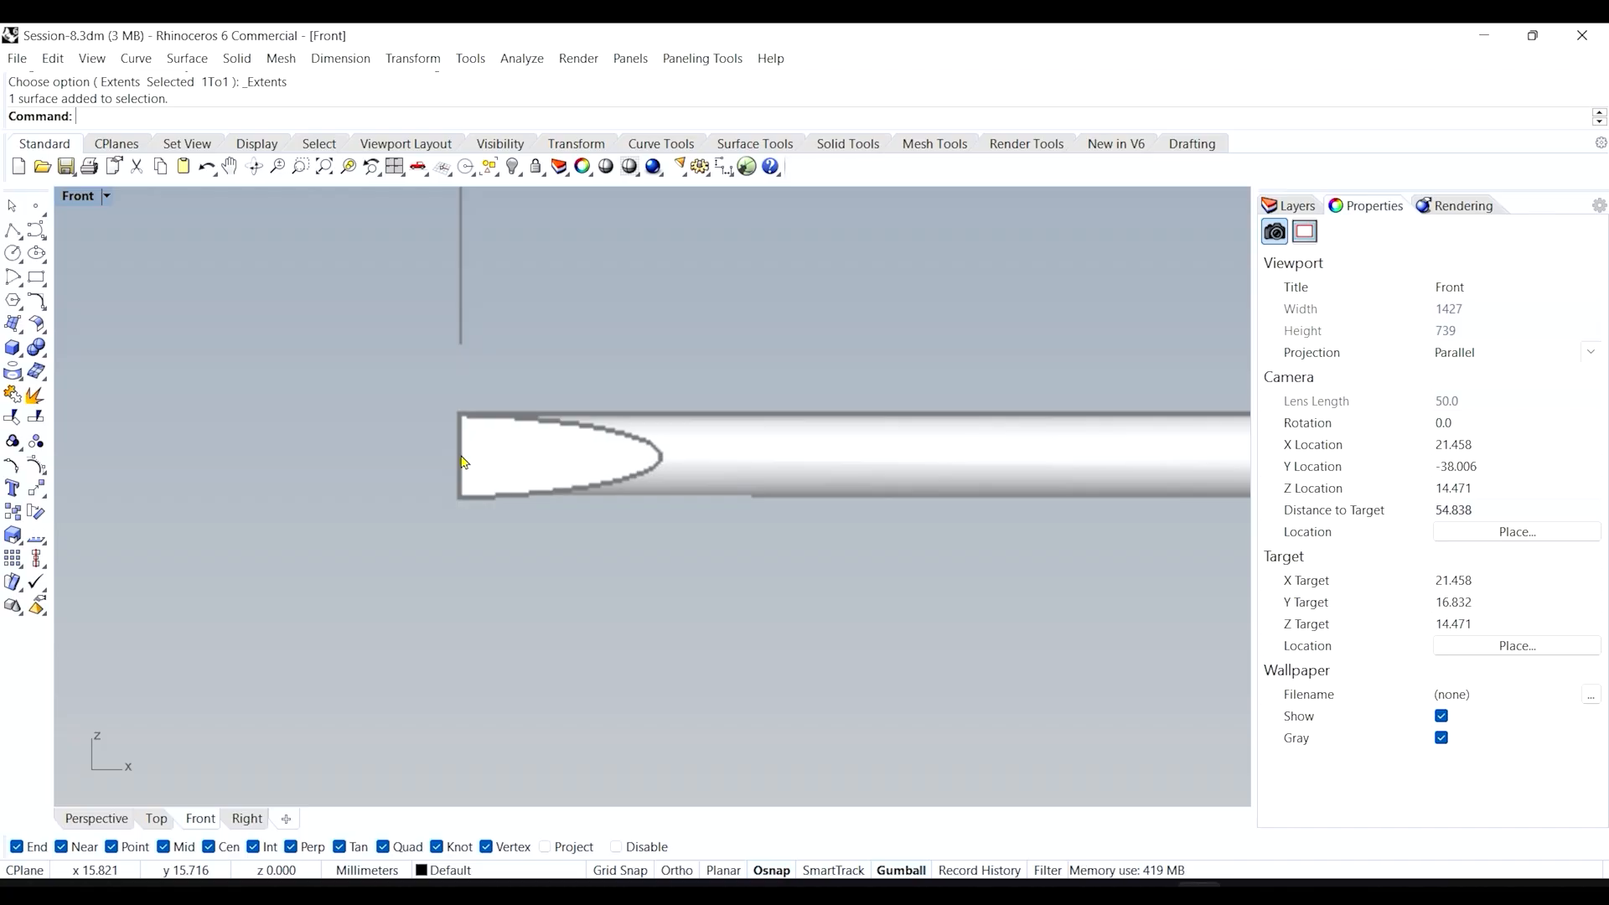
scroll(462, 469, "down", 5)
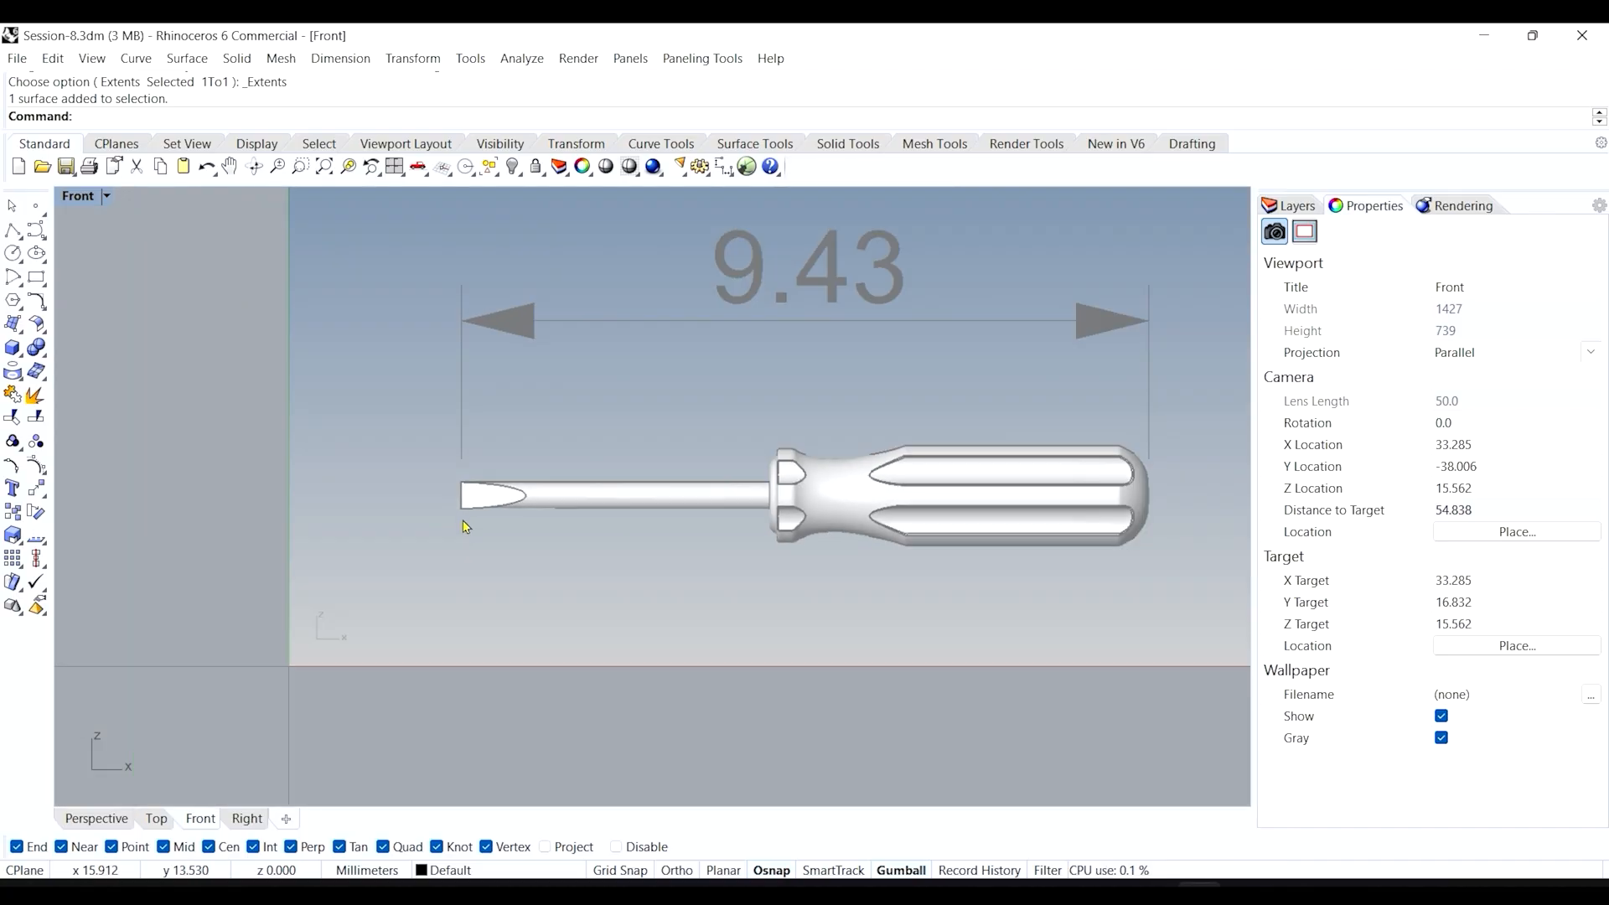
scroll(463, 520, "up", 2)
scroll(571, 371, "down", 4)
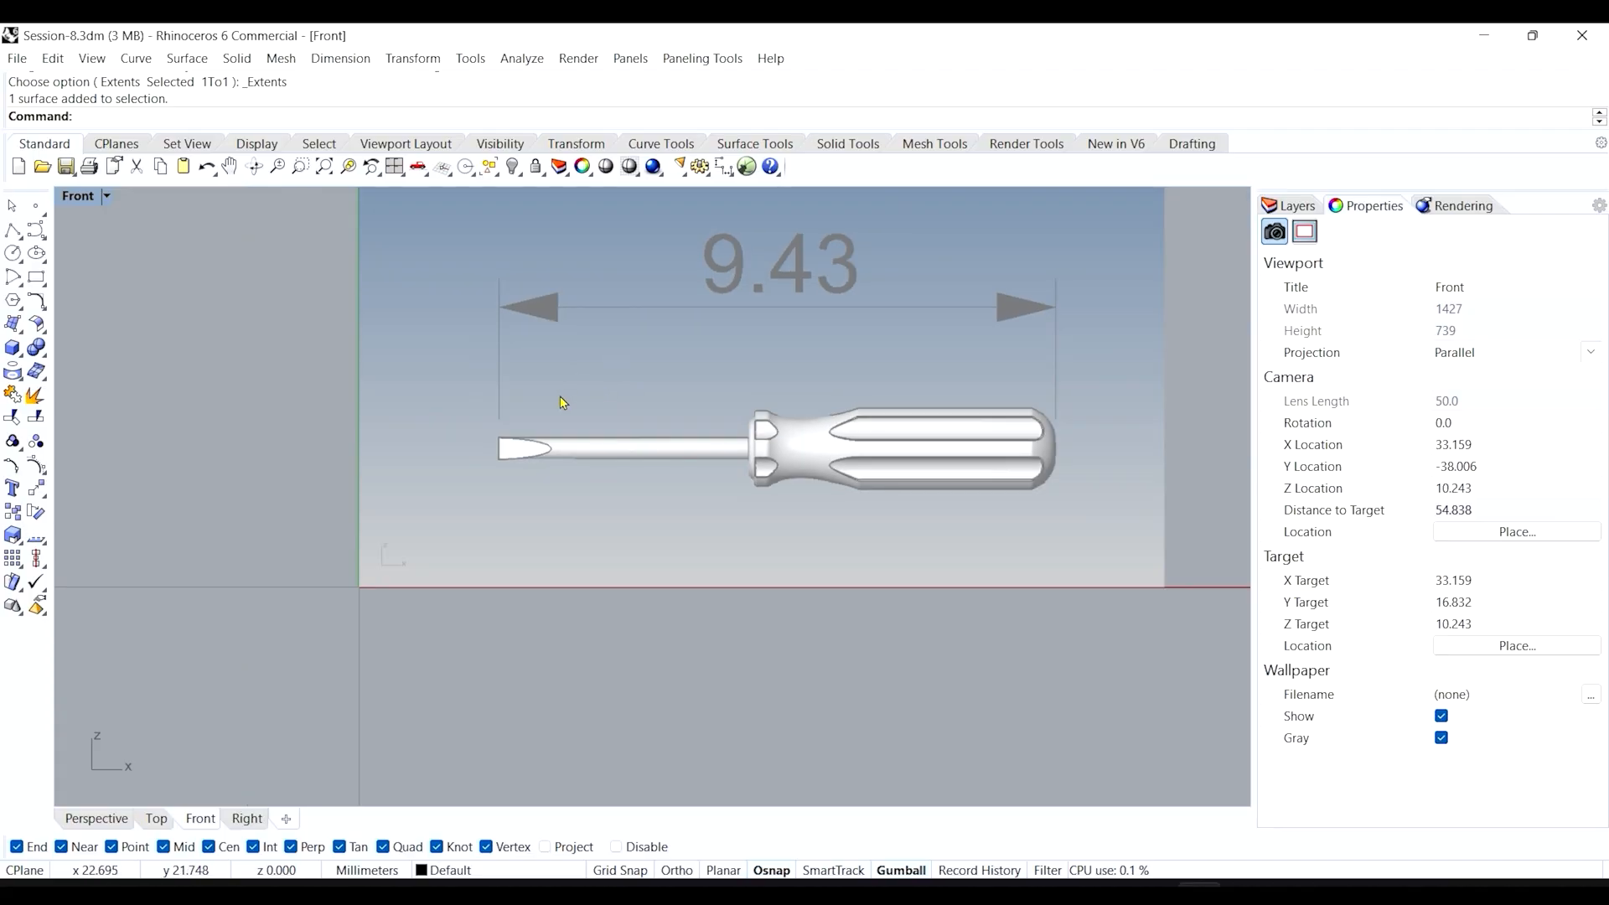
right_click_drag(558, 401, 480, 505)
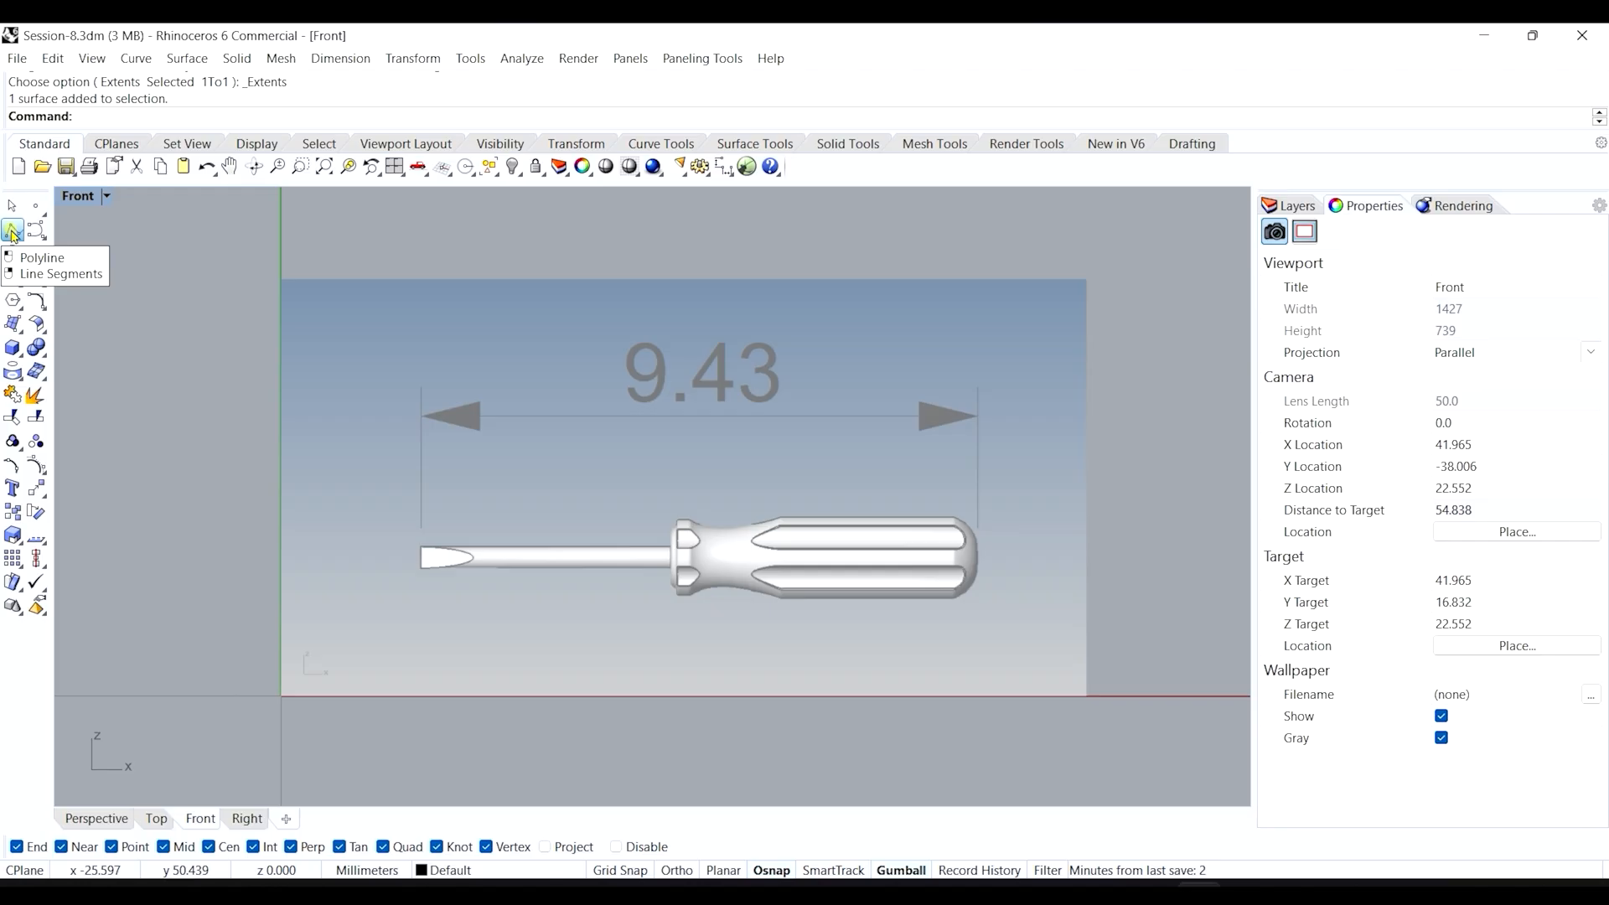
Draw a horizontal 94.3 mm polyline from the 9.43 dimension's left end with Ortho on.
left_click(12, 231)
scroll(419, 360, "up", 10)
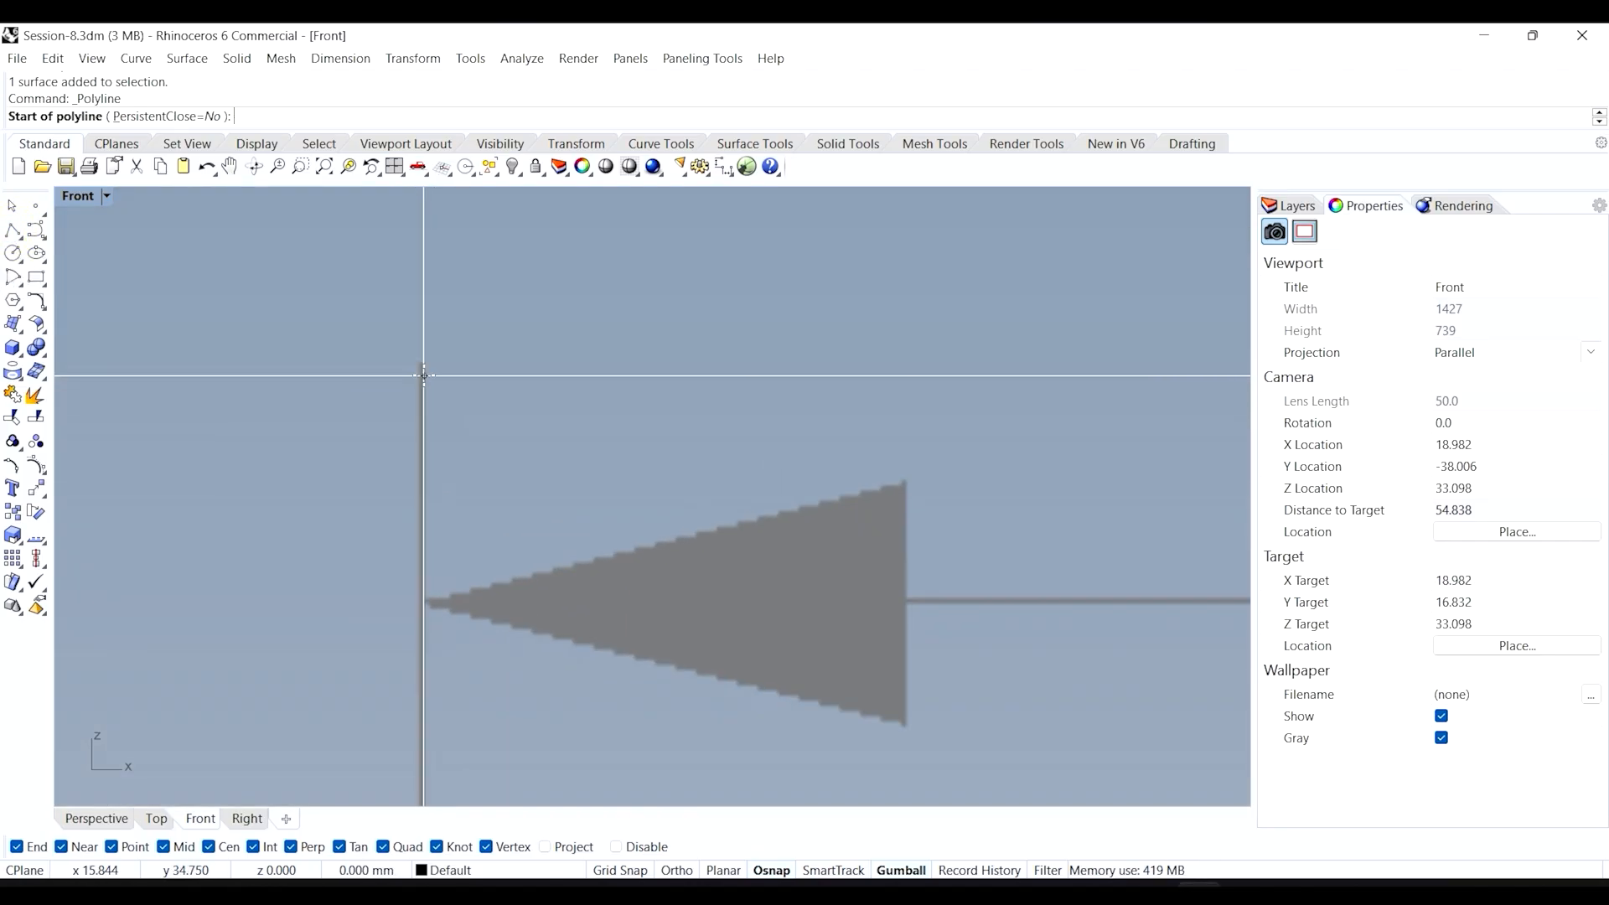
scroll(423, 375, "down", 2)
left_click(419, 362)
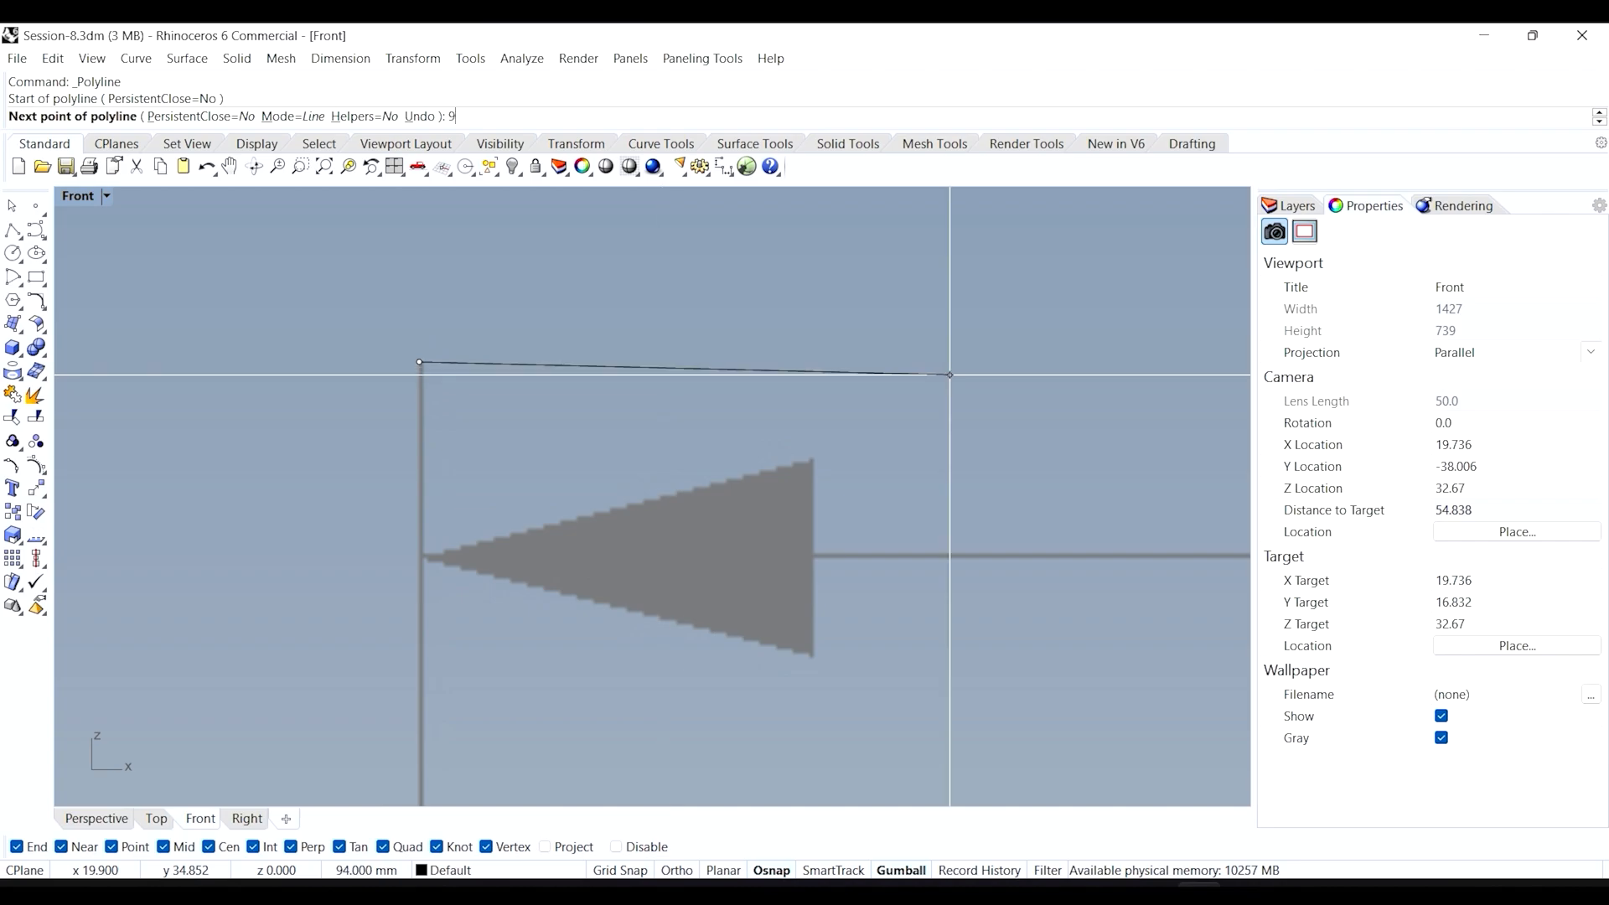
type("94.3")
key("Return")
scroll(494, 375, "down", 10)
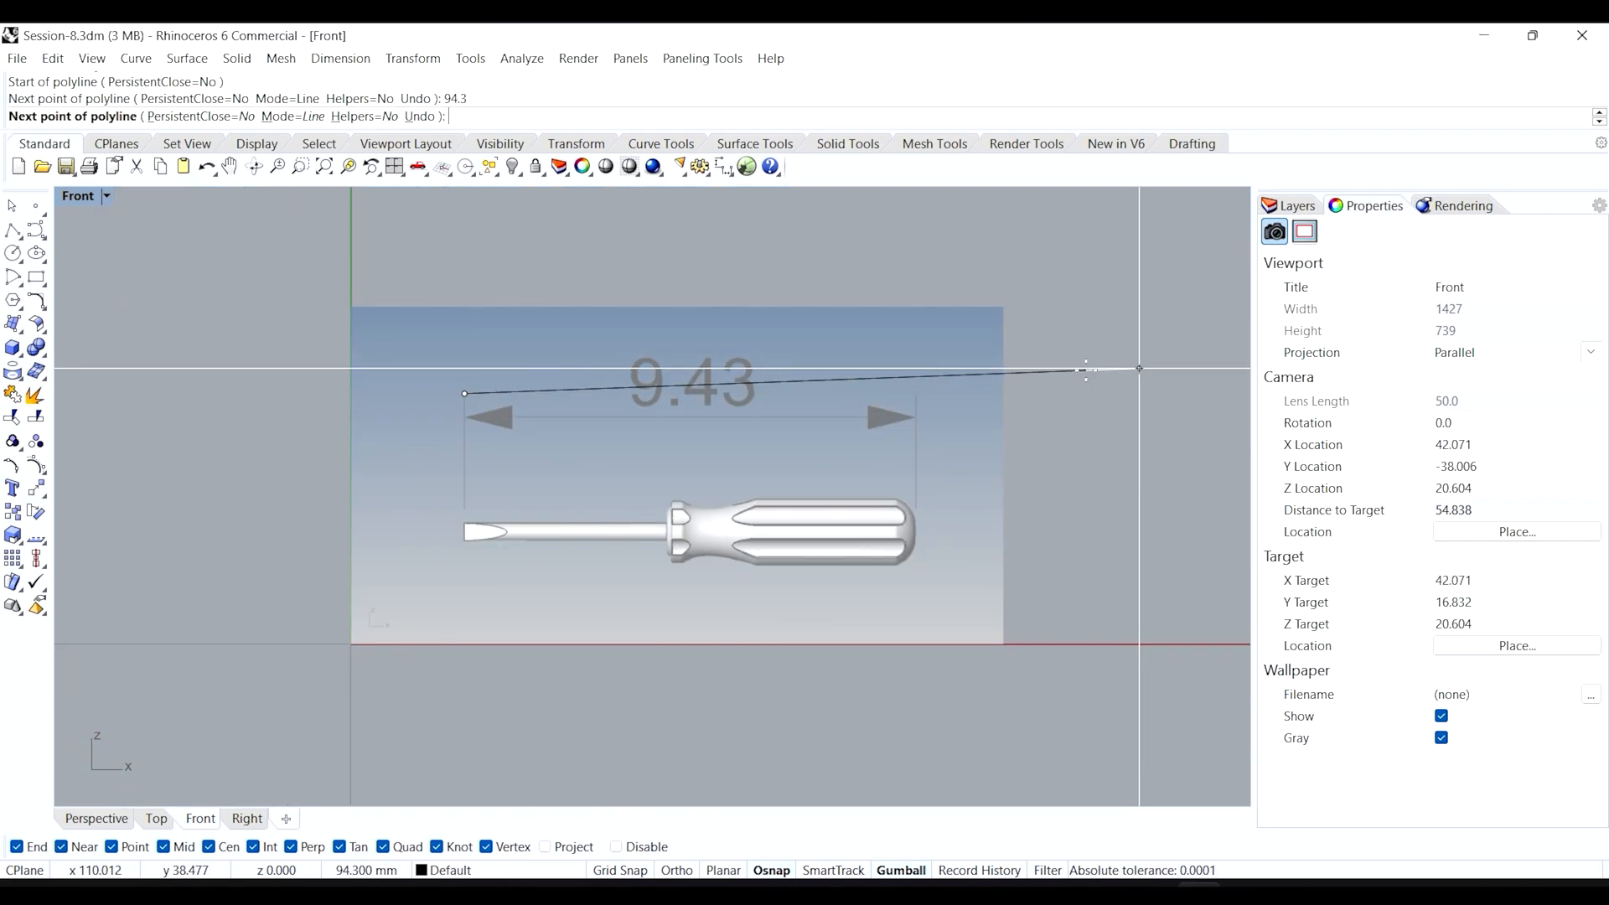
key("F8")
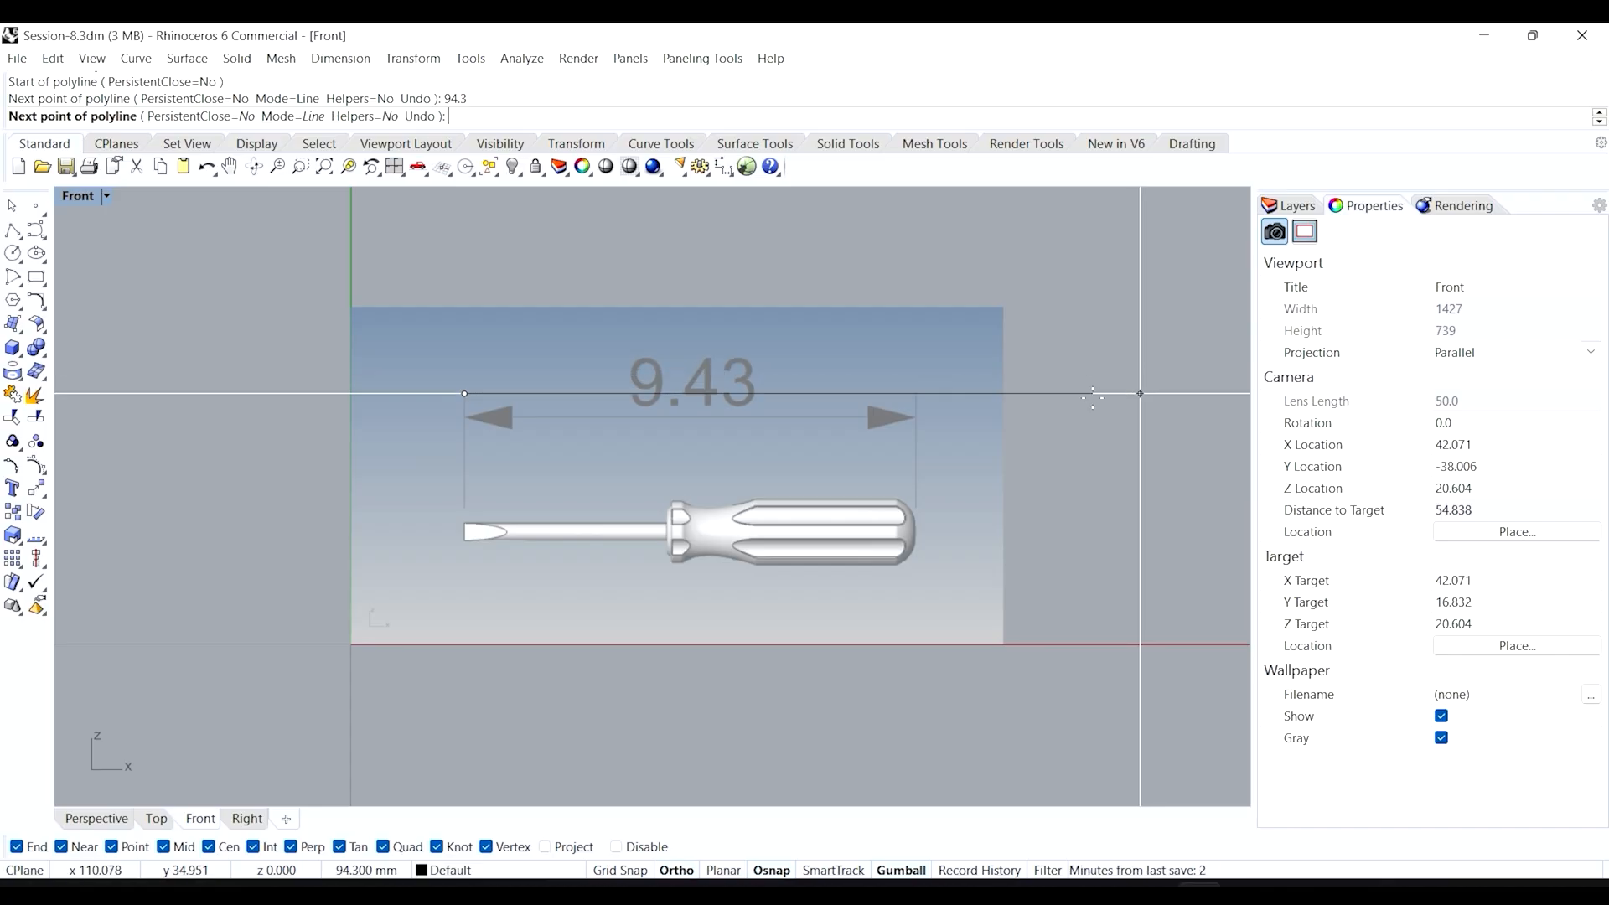
left_click(1093, 398)
key("Return")
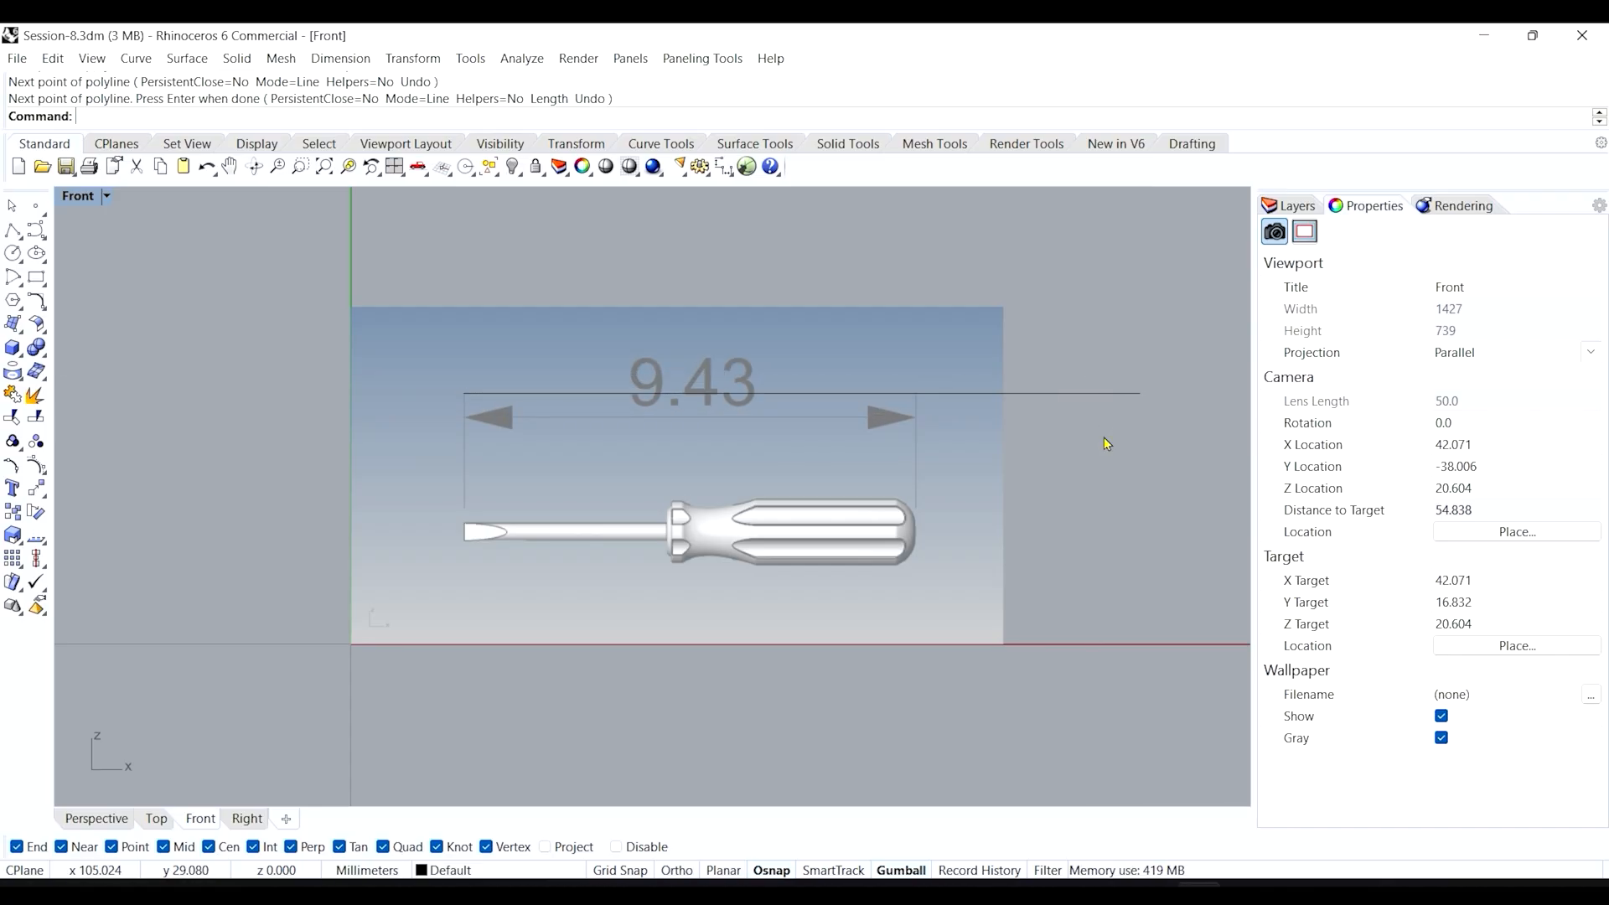
Scale2D the front picture from the dimension's left end so 9.43 matches the 94.3 line.
left_click(516, 324)
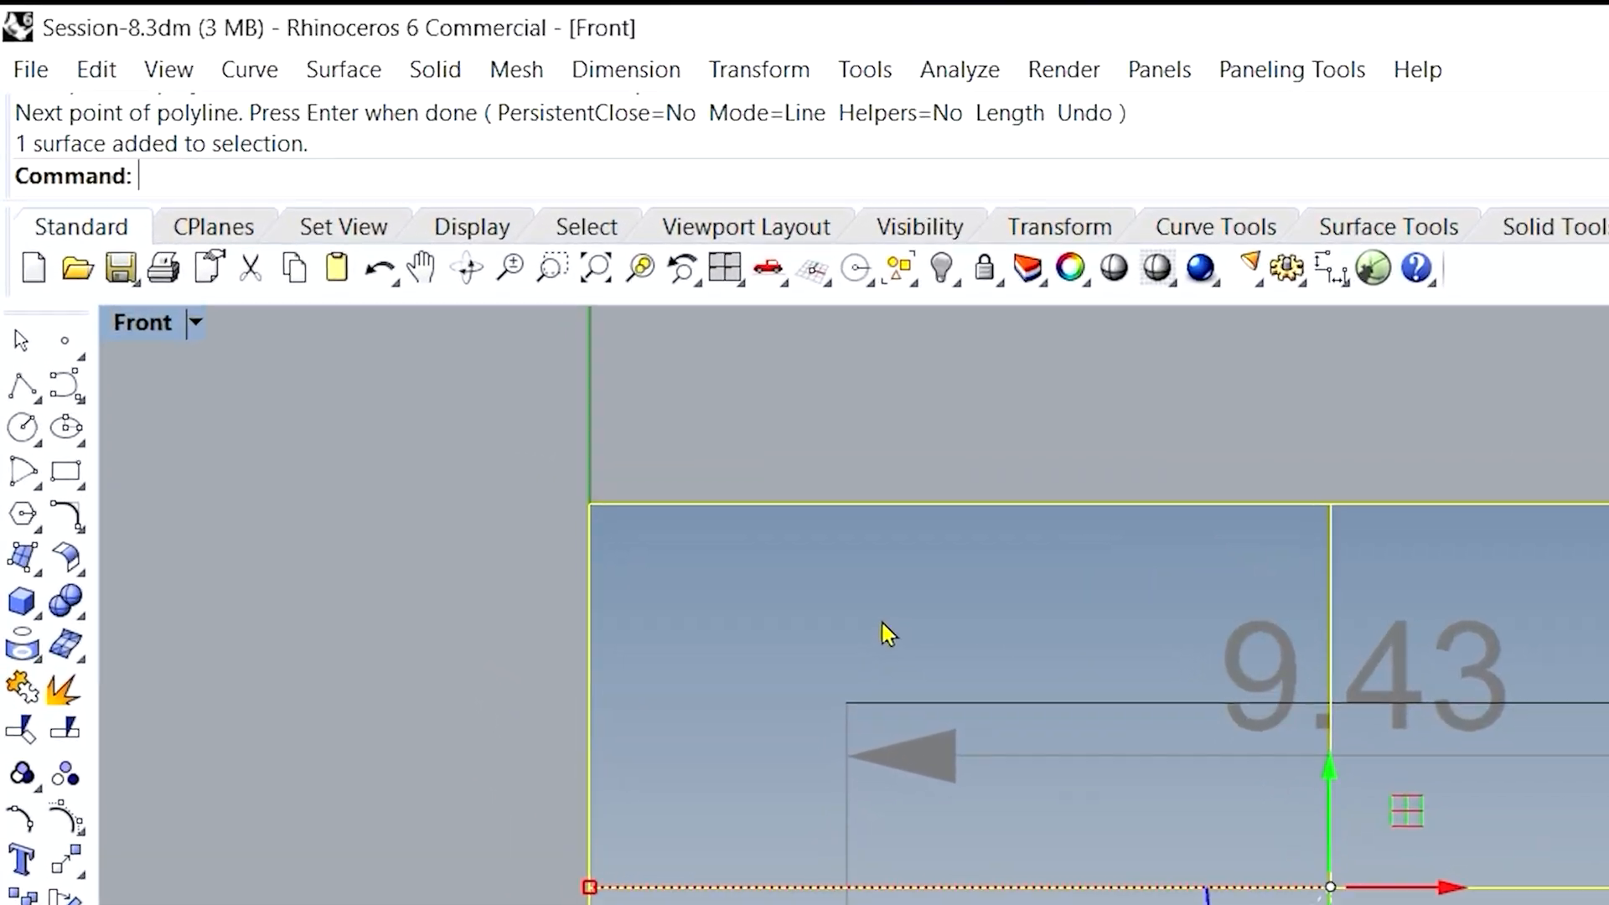
type("Scale")
left_click(251, 291)
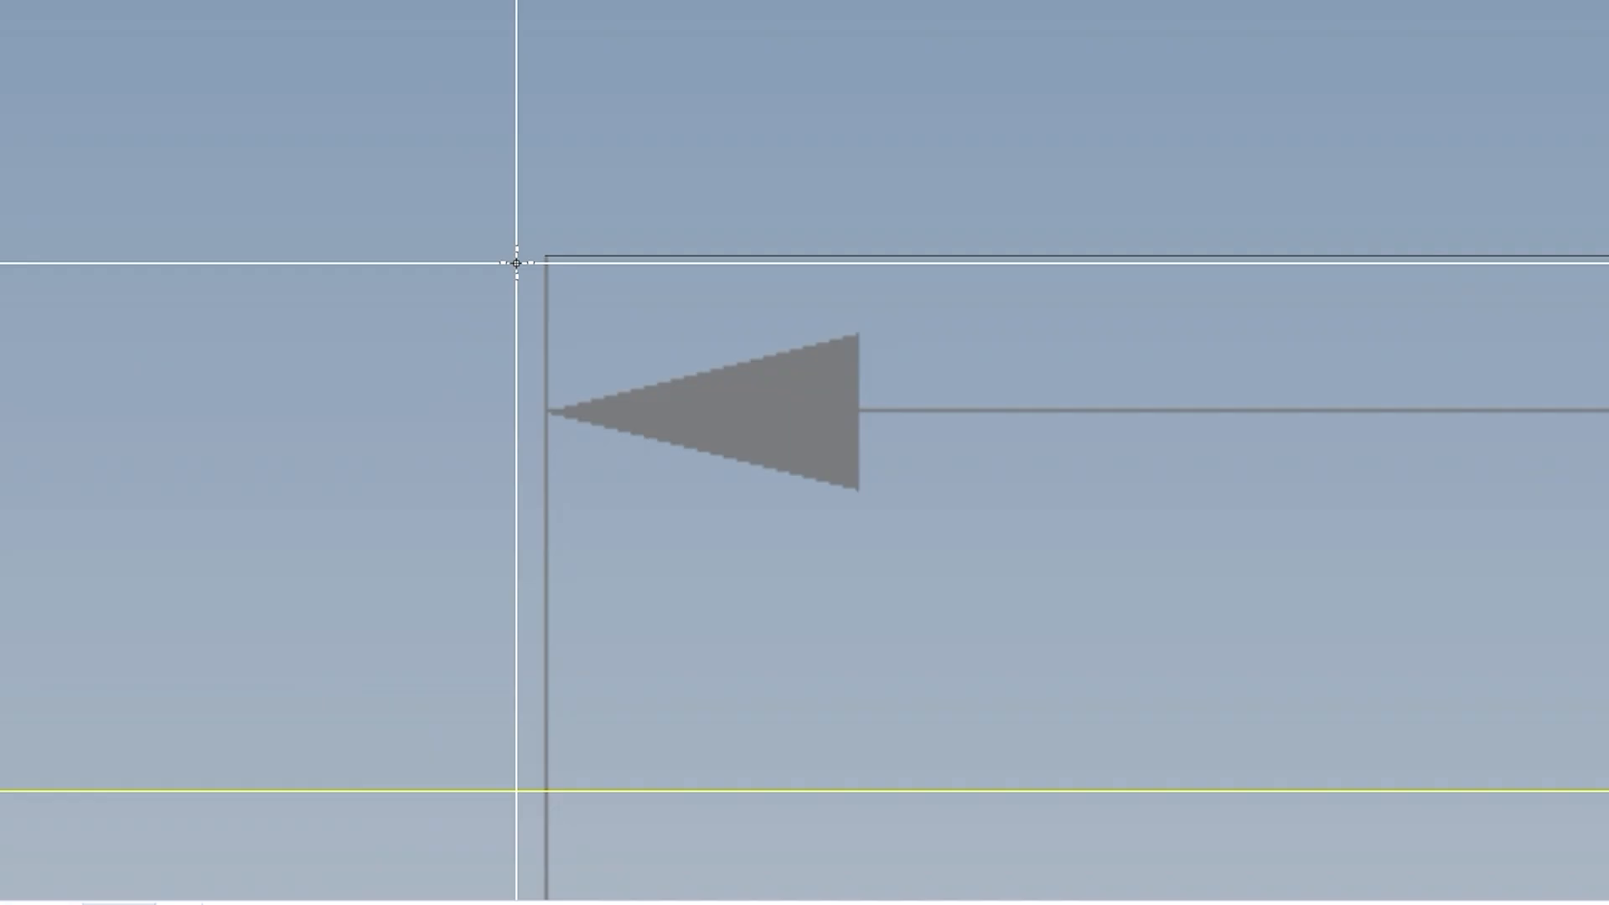
left_click(453, 292)
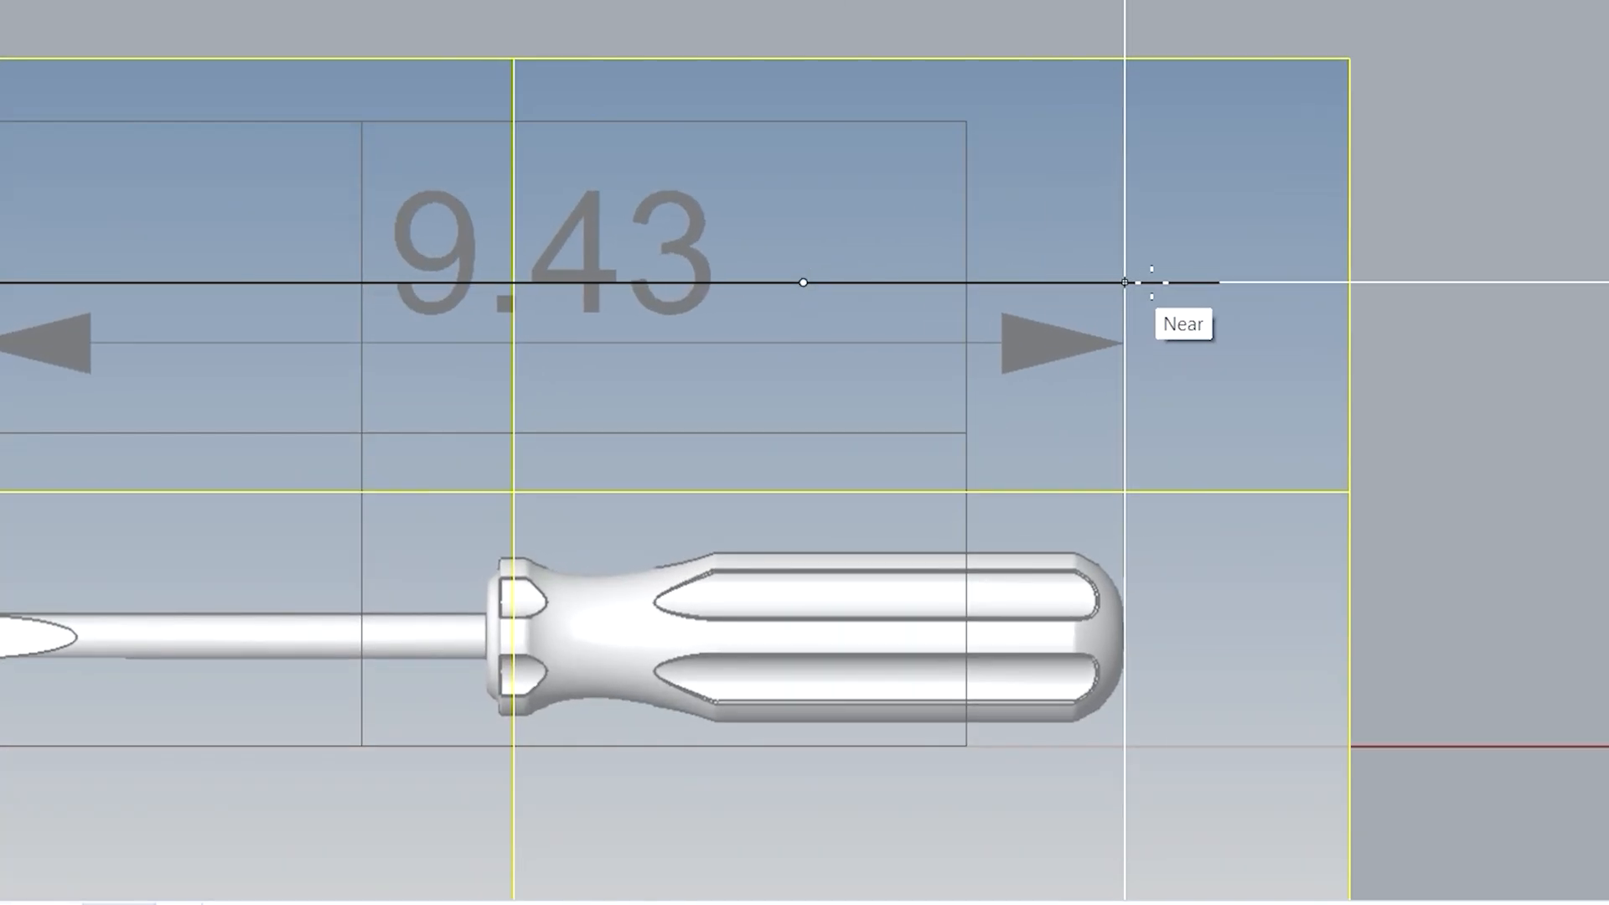
left_click(1125, 282)
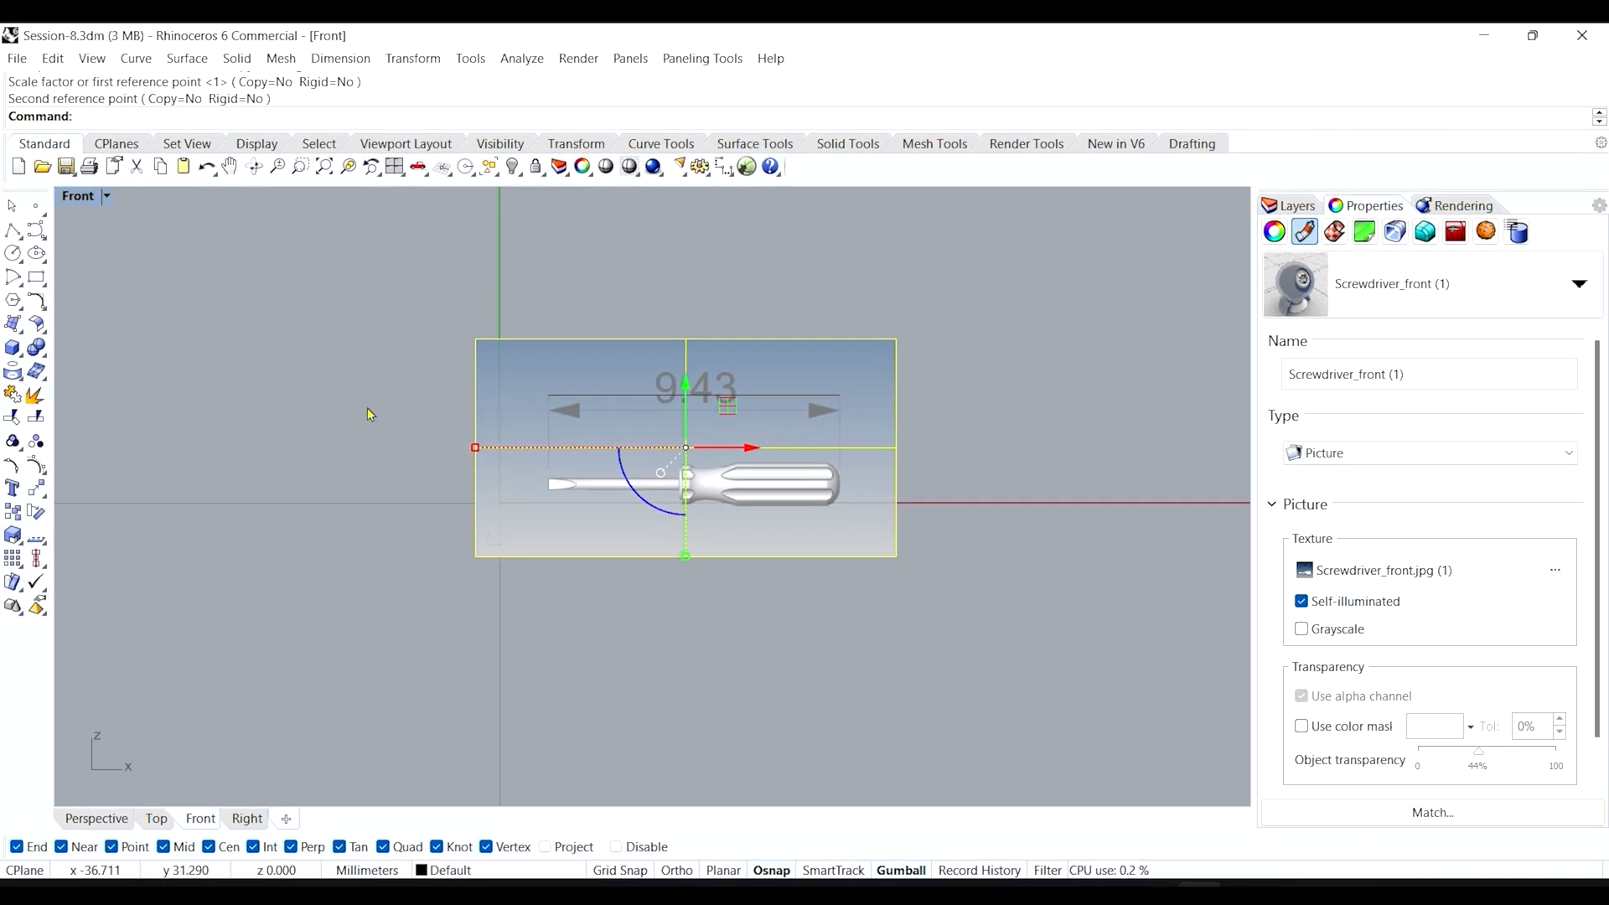
left_click(338, 372)
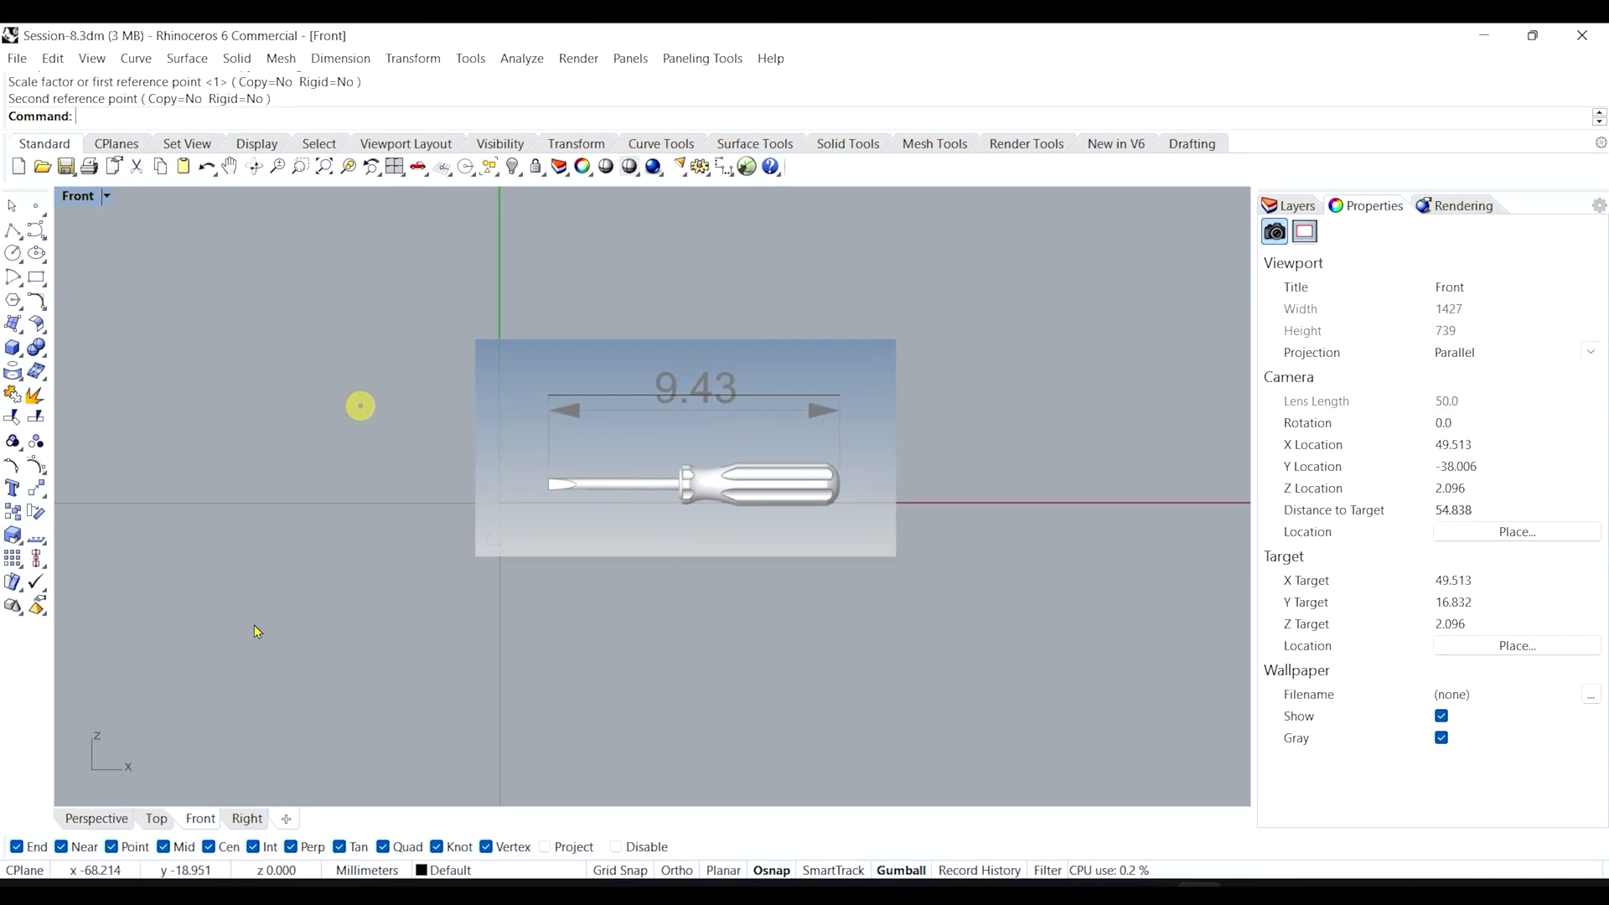
left_click(33, 850)
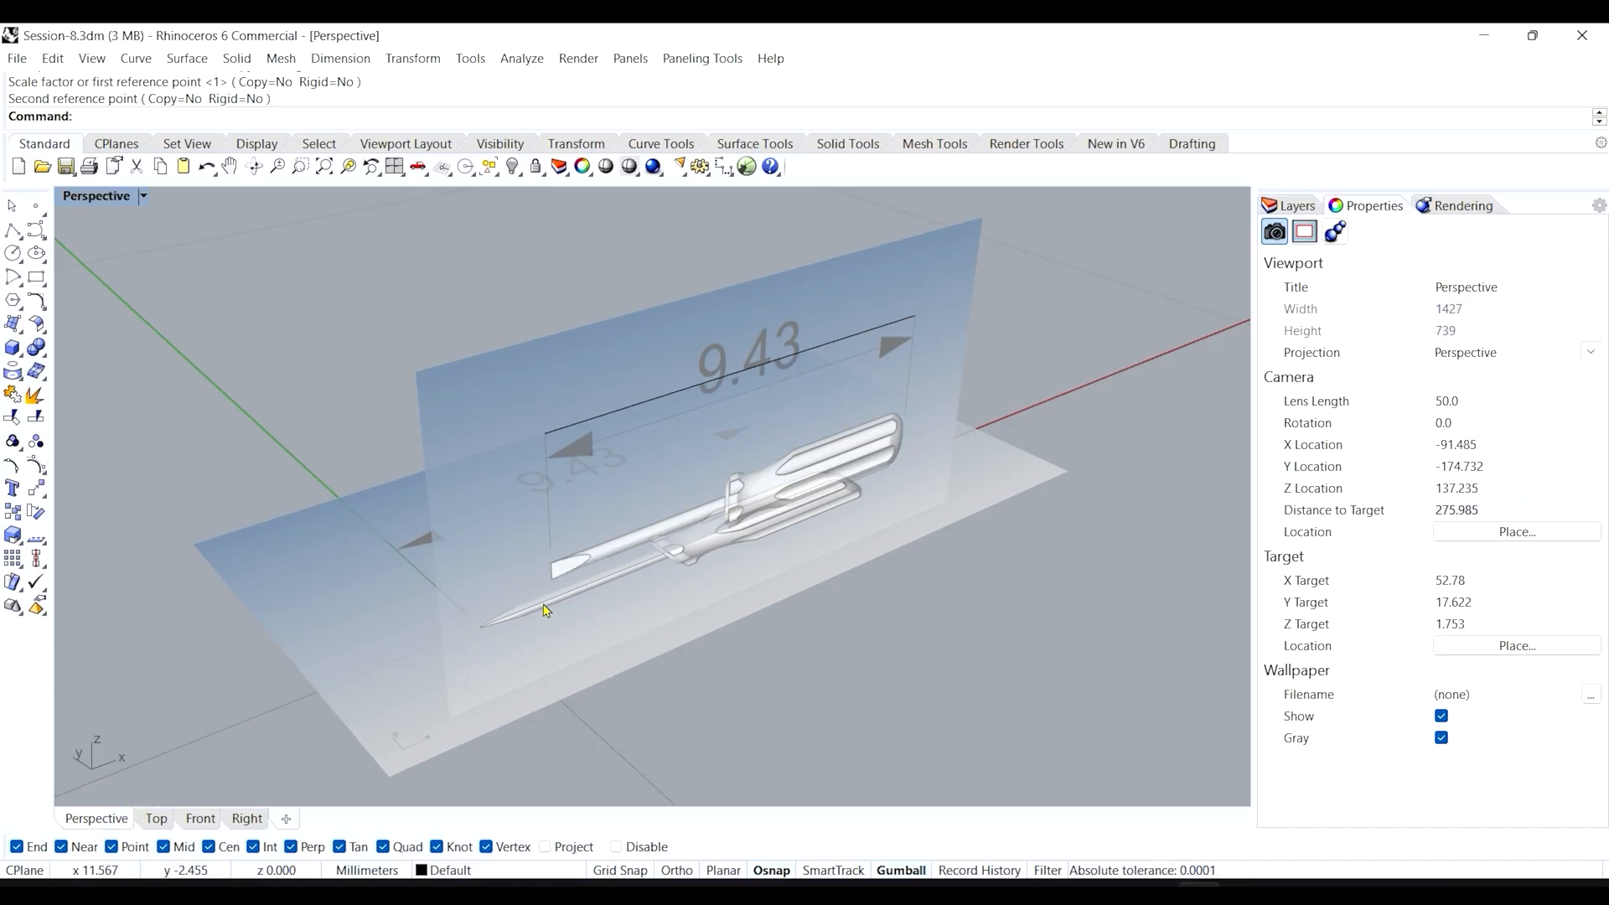
scroll(565, 576, "up", 5)
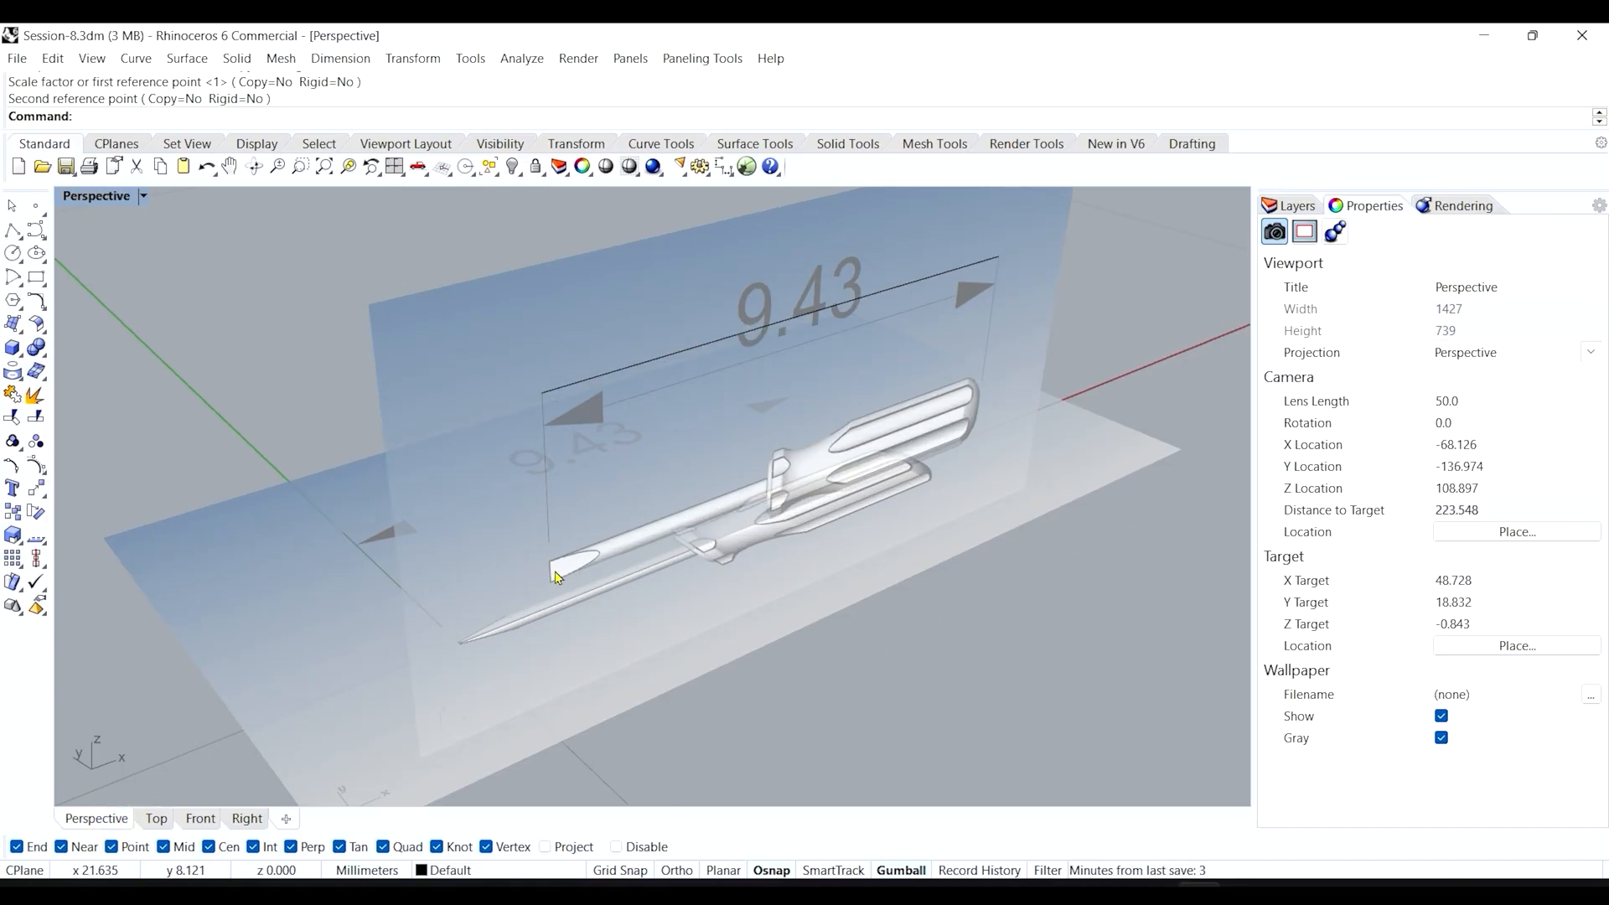
scroll(552, 589, "up", 2)
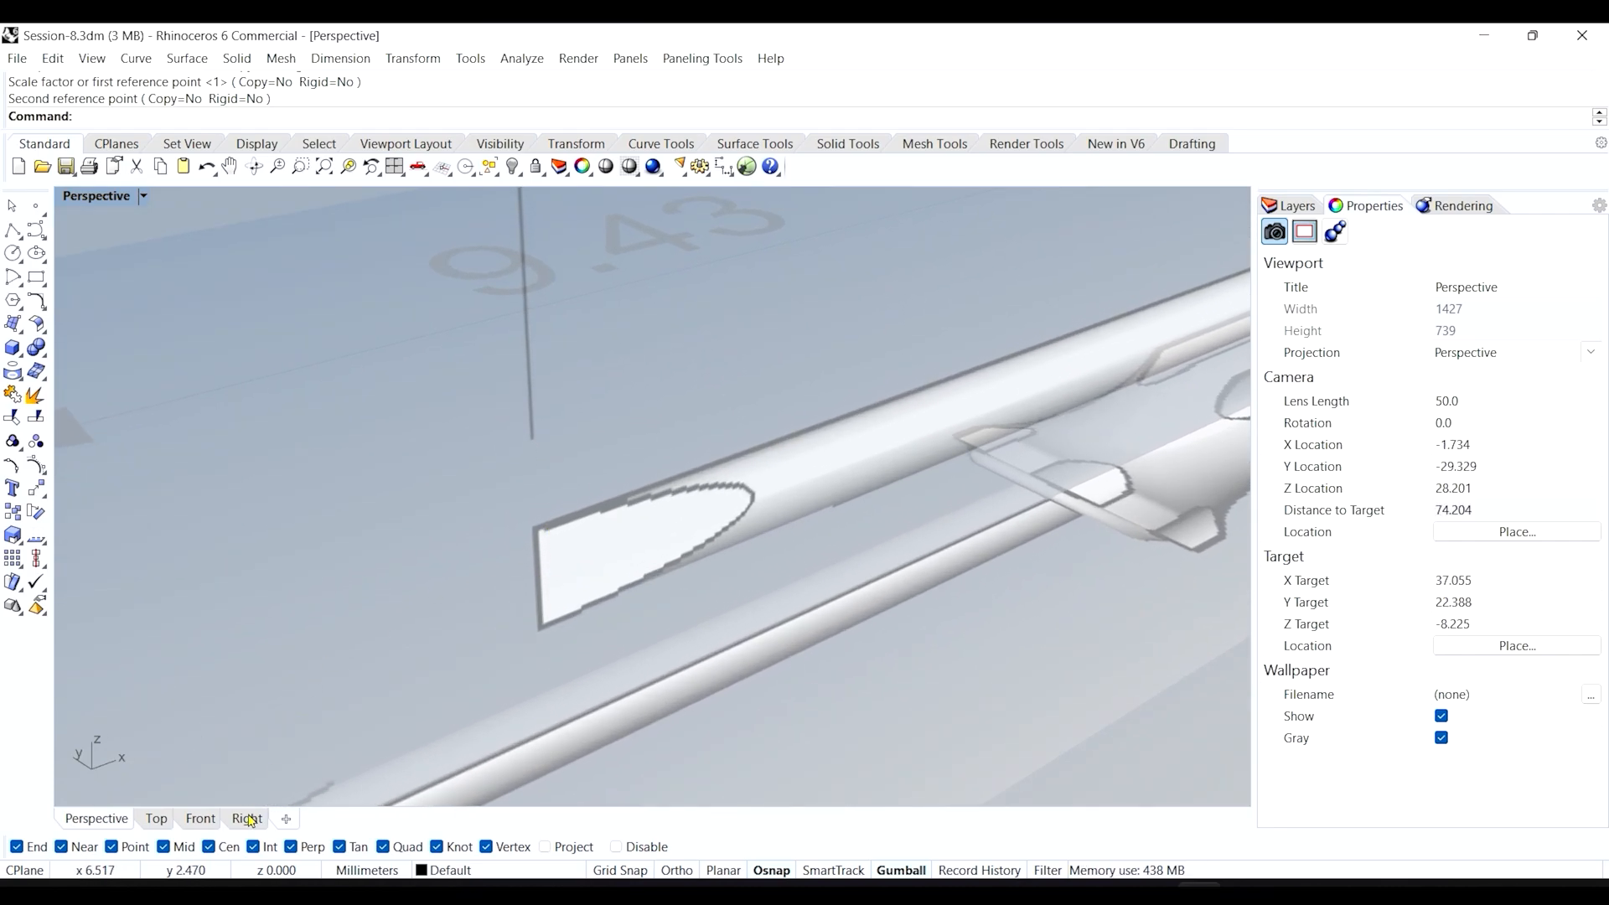
left_click(201, 820)
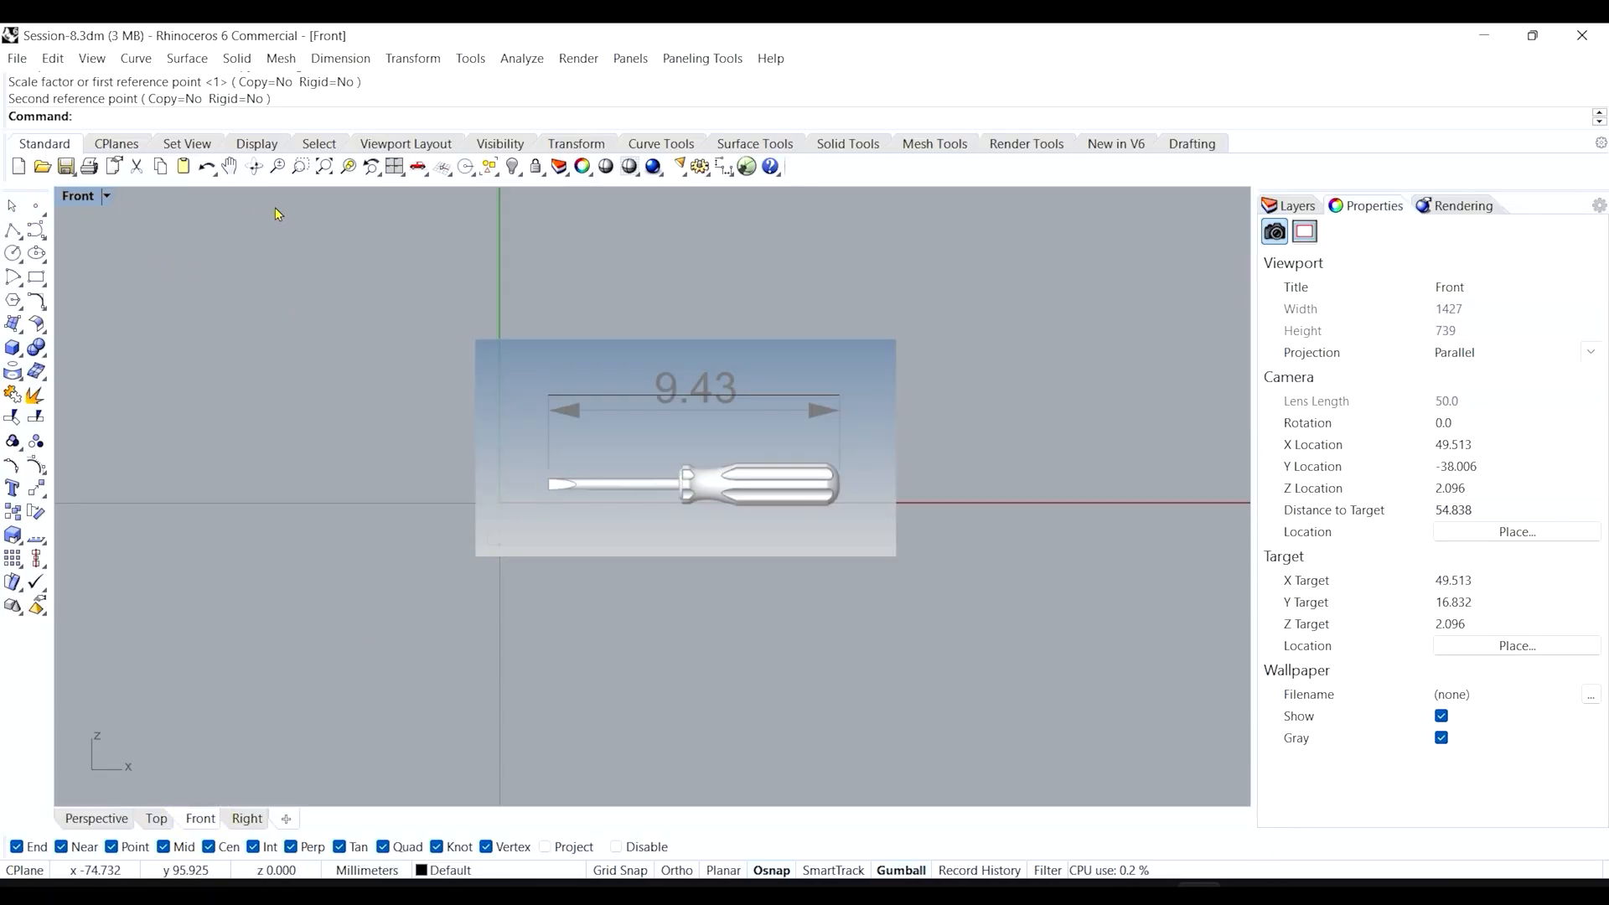
Place a single point at the screwdriver blade tip in the front picture.
left_click(321, 168)
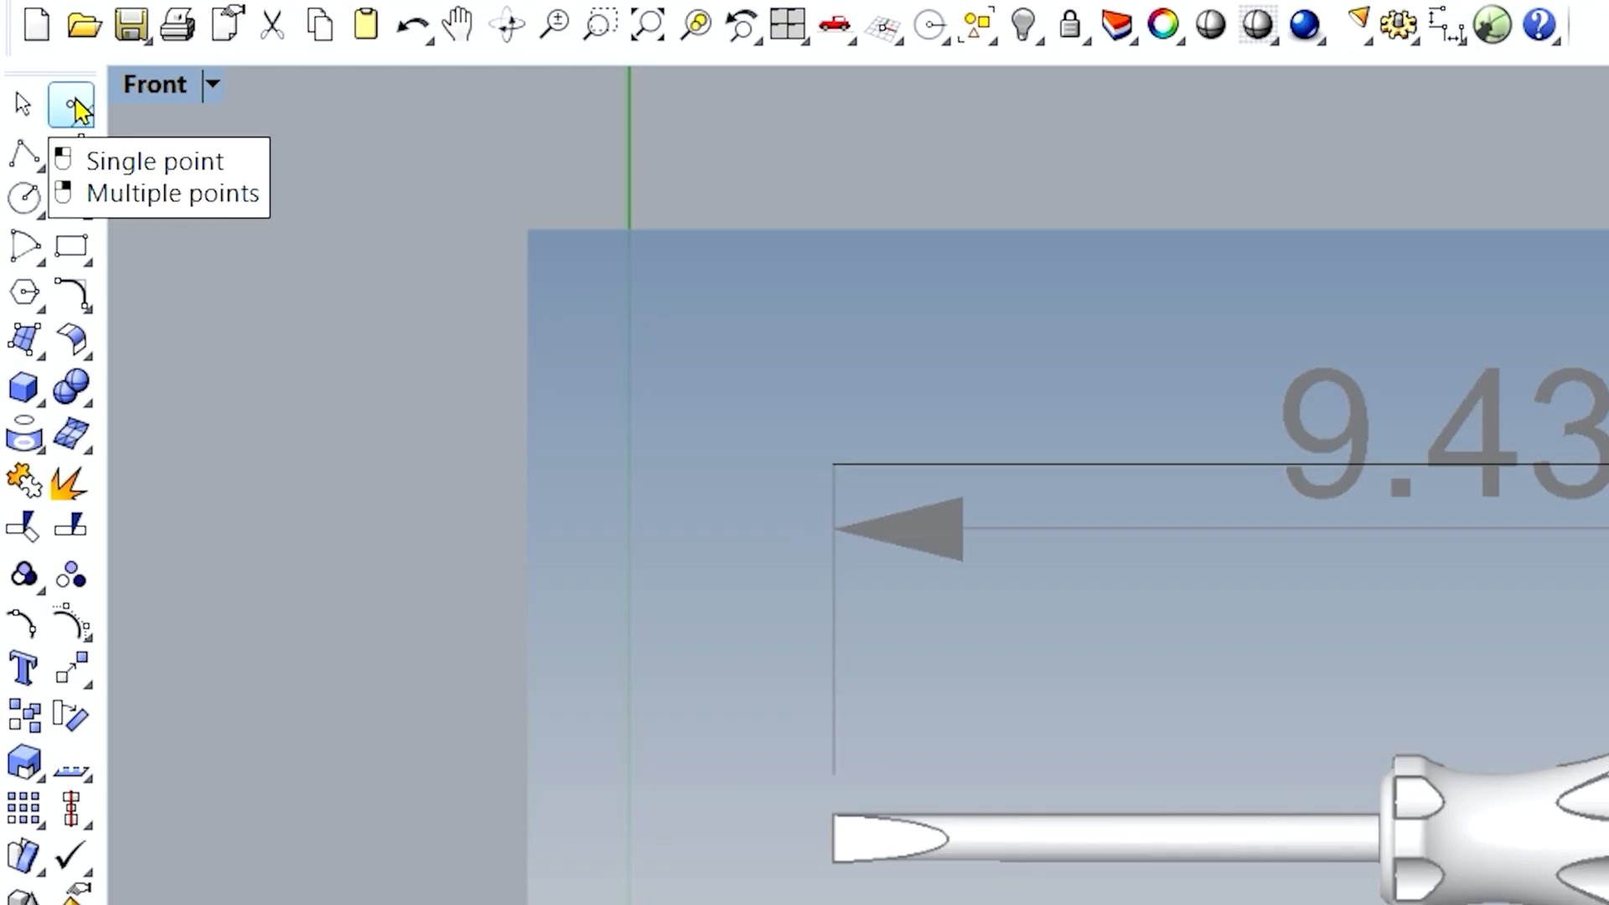
left_click(45, 188)
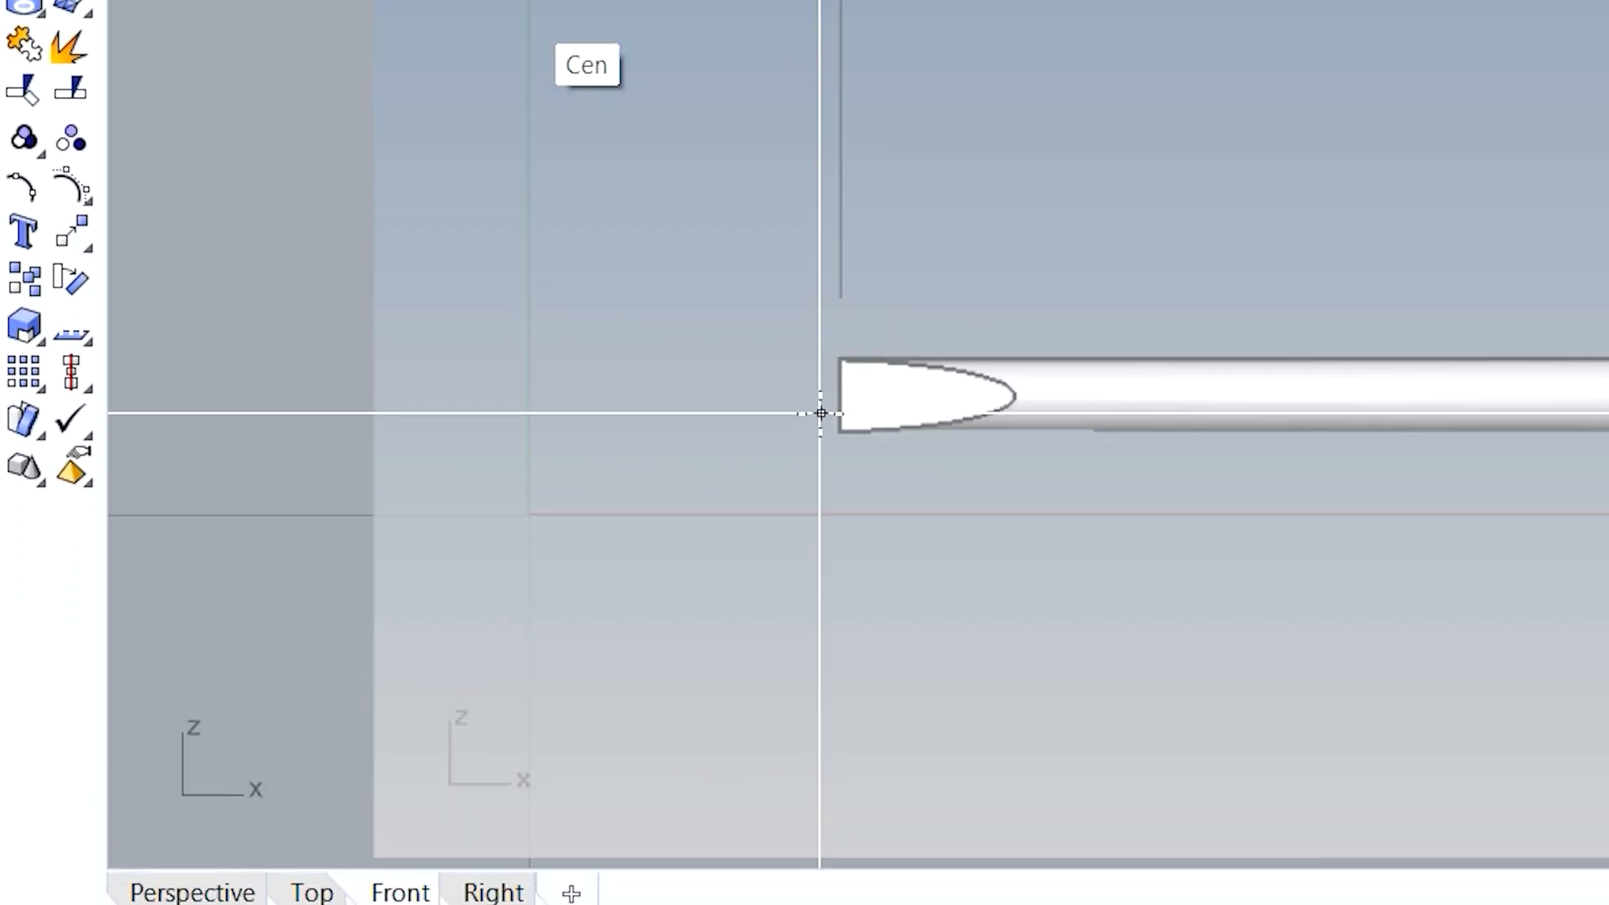
scroll(825, 838, "up", 2)
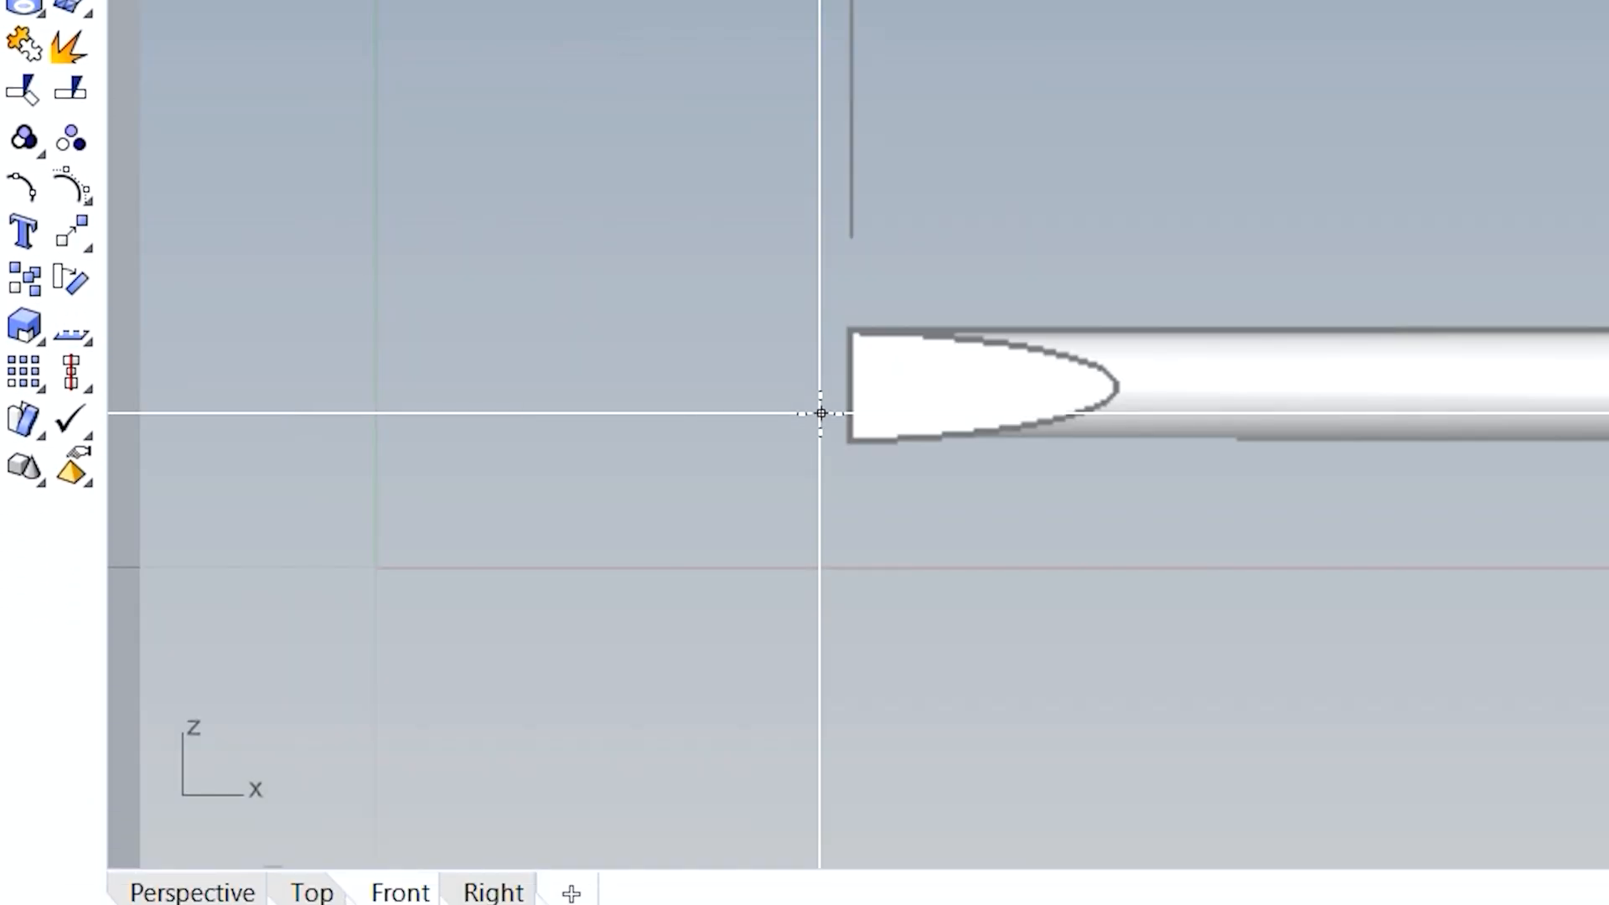
scroll(807, 388, "up", 3)
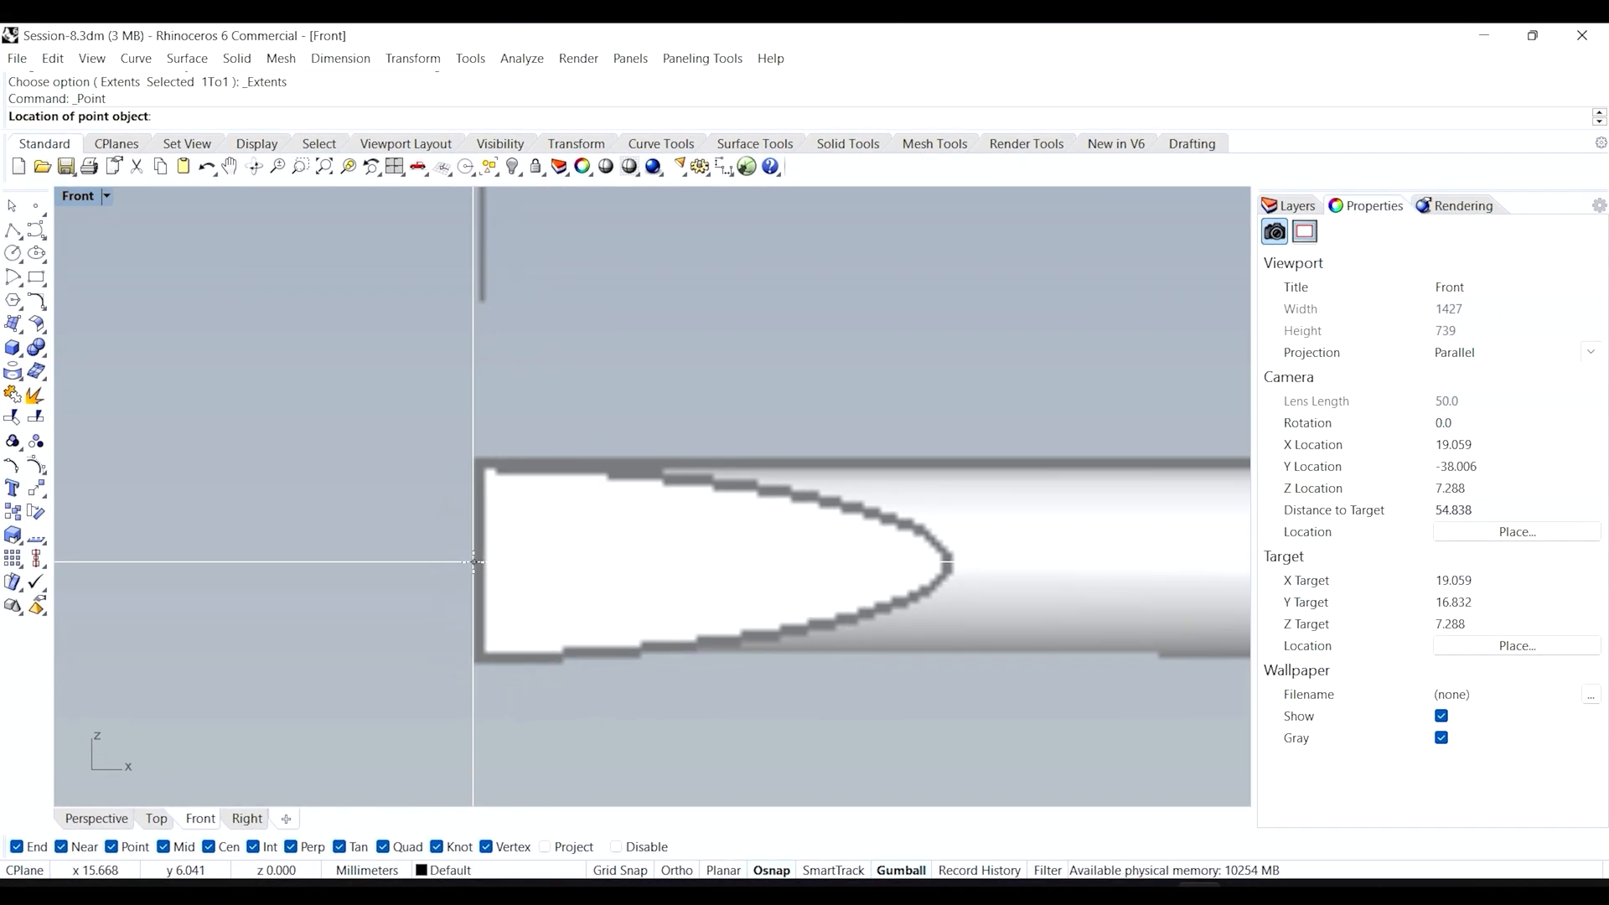
left_click(474, 561)
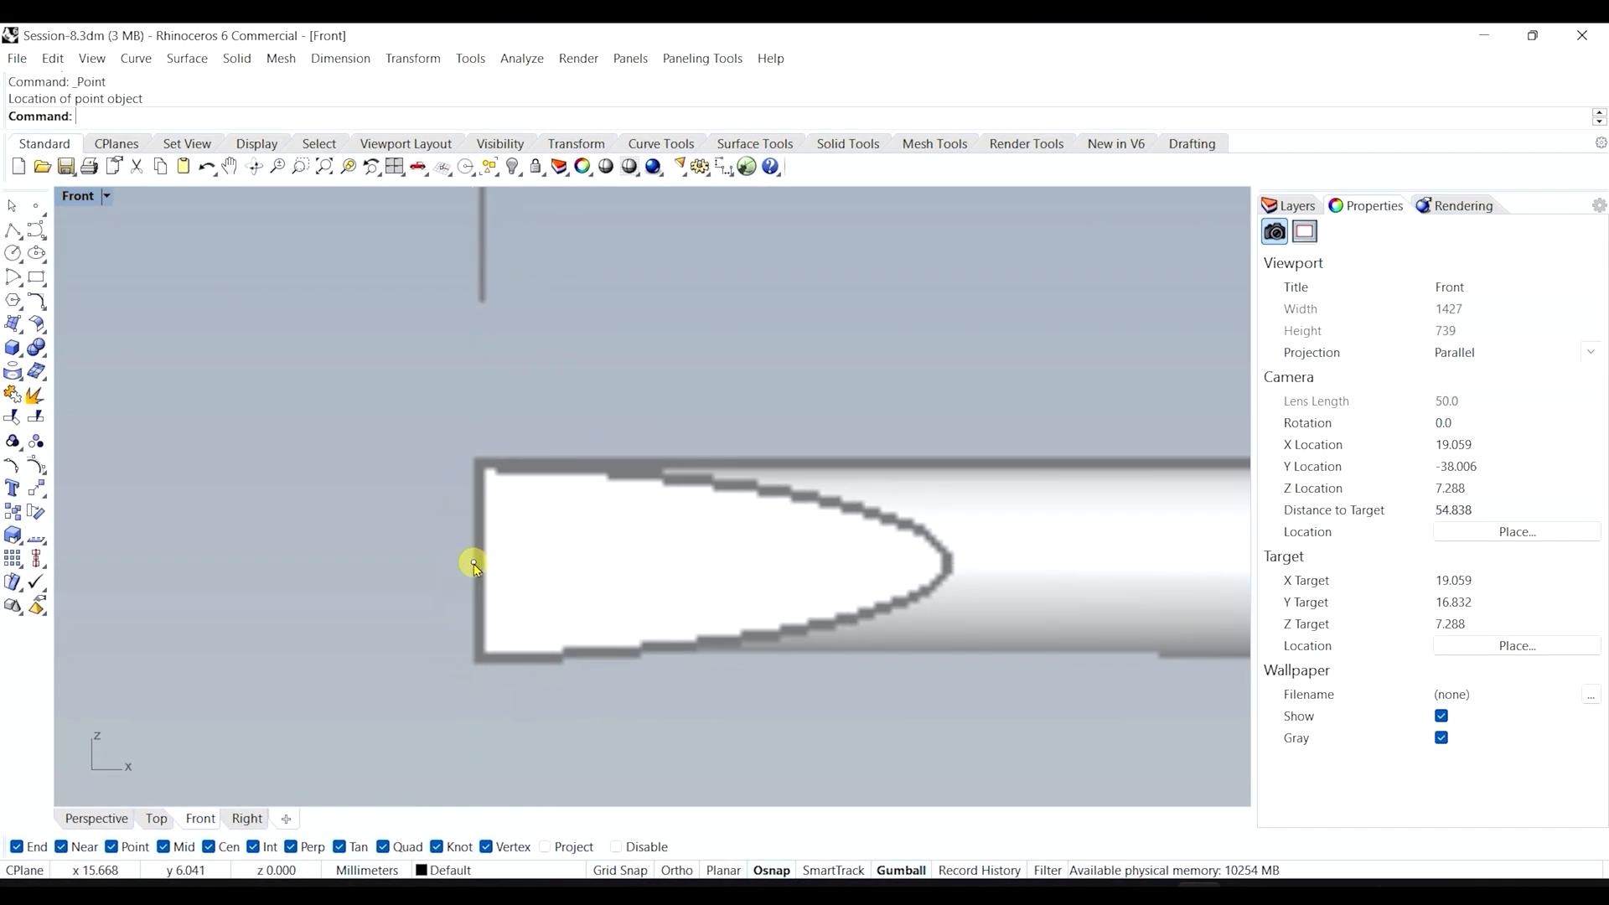
scroll(413, 528, "down", 4)
scroll(459, 608, "down", 2)
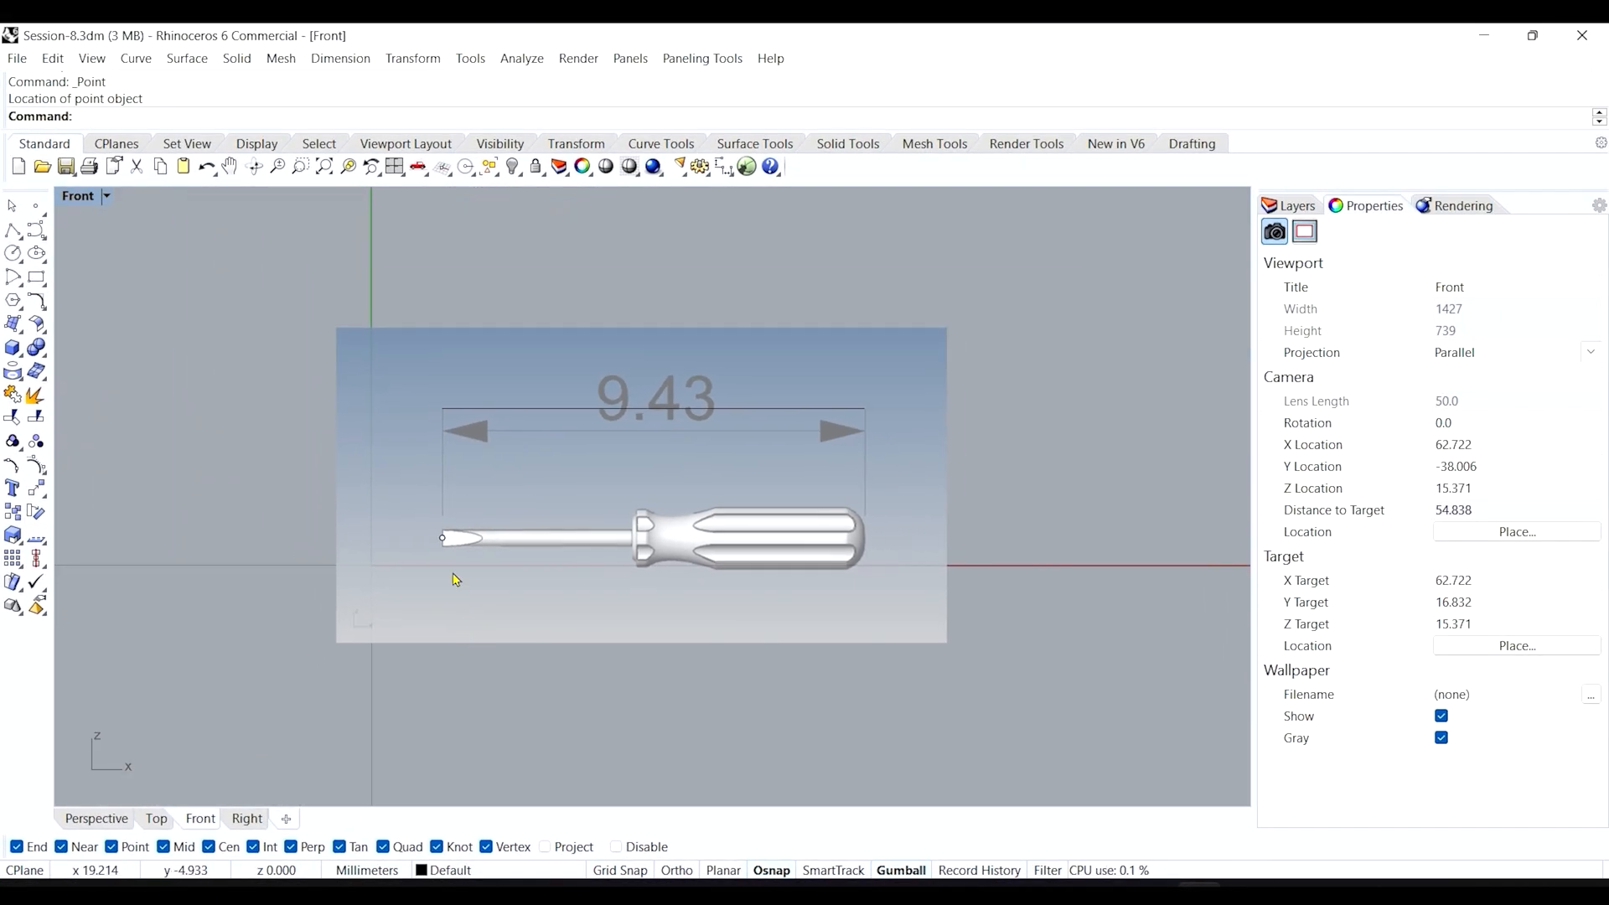
left_click(393, 405)
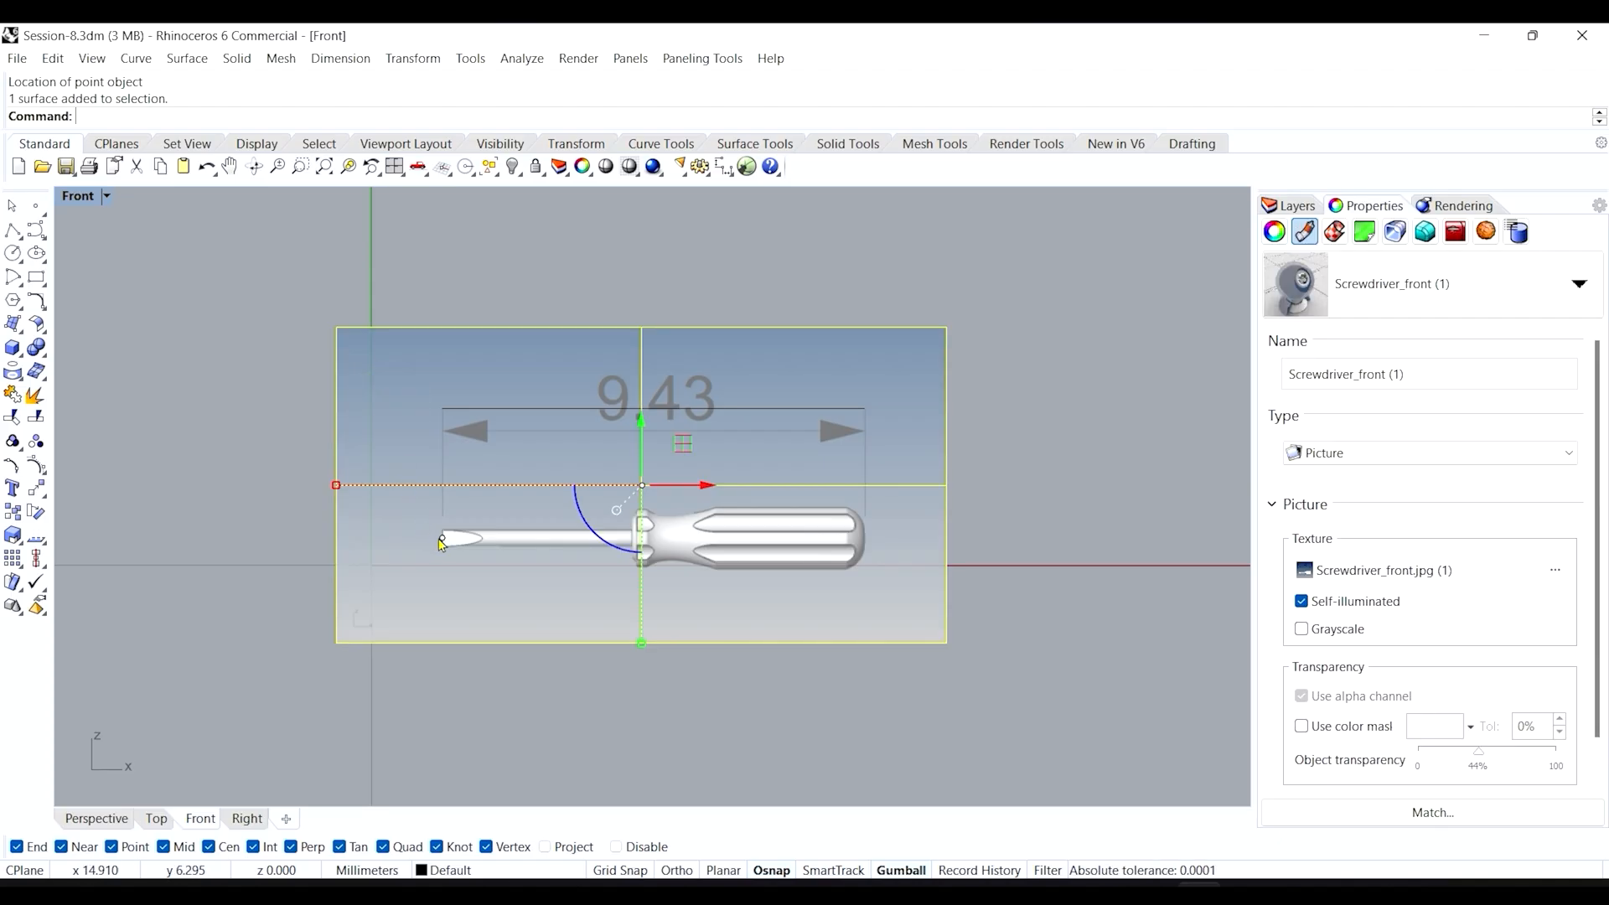
Move the front picture and its tip point so the blade tip sits at origin 0.
left_click(437, 537, "shift")
type("M")
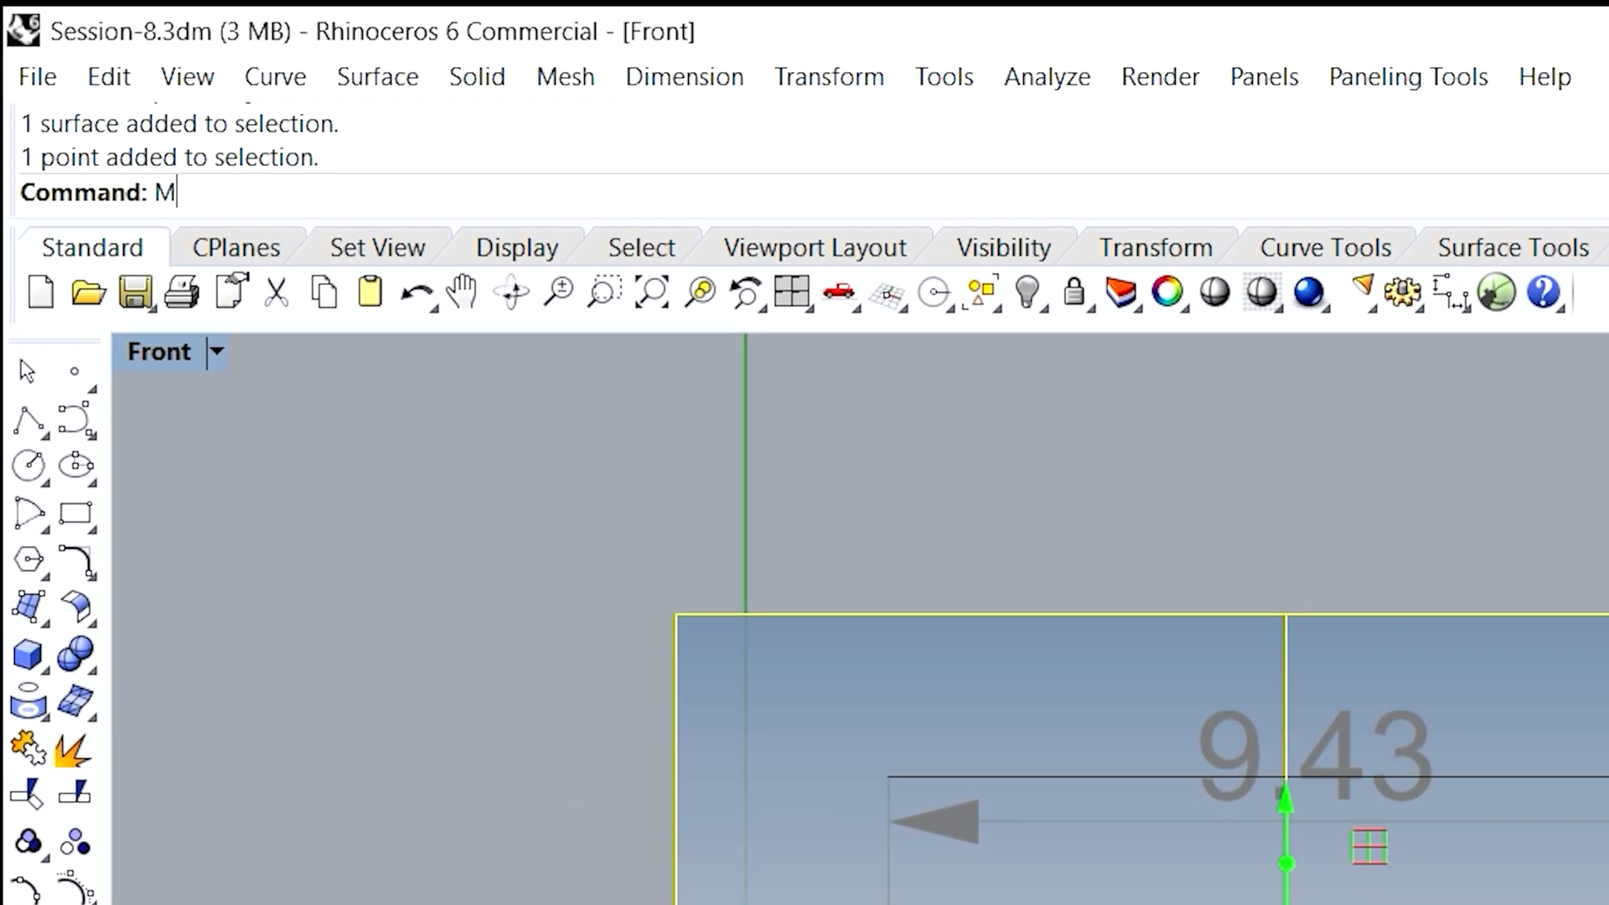
type("ove")
key("Return")
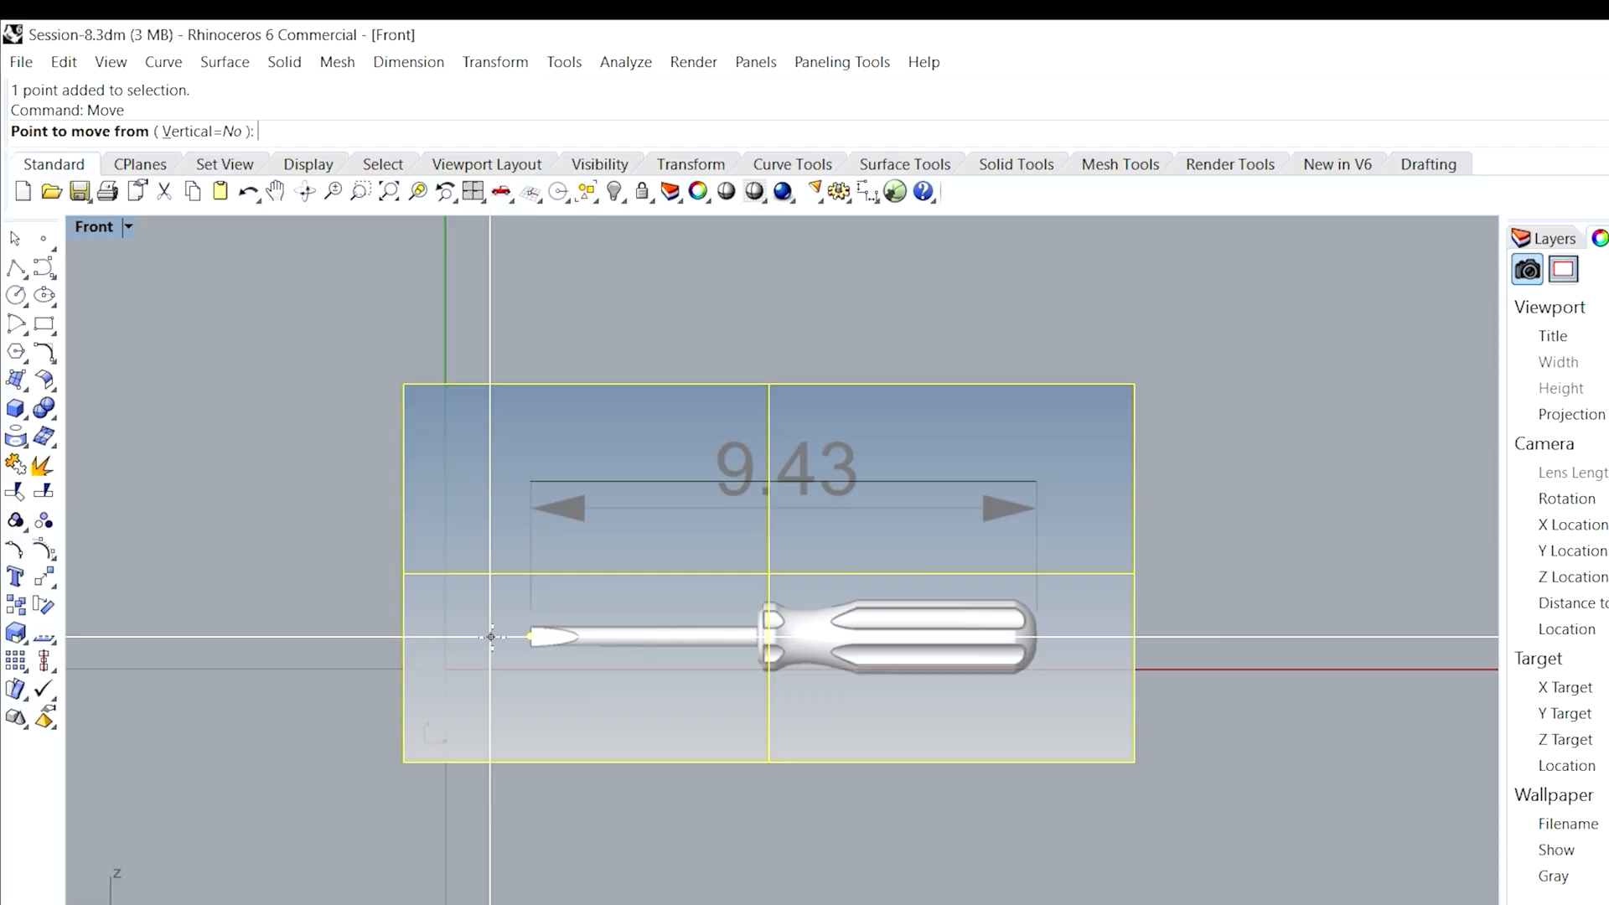
scroll(495, 638, "up", 5)
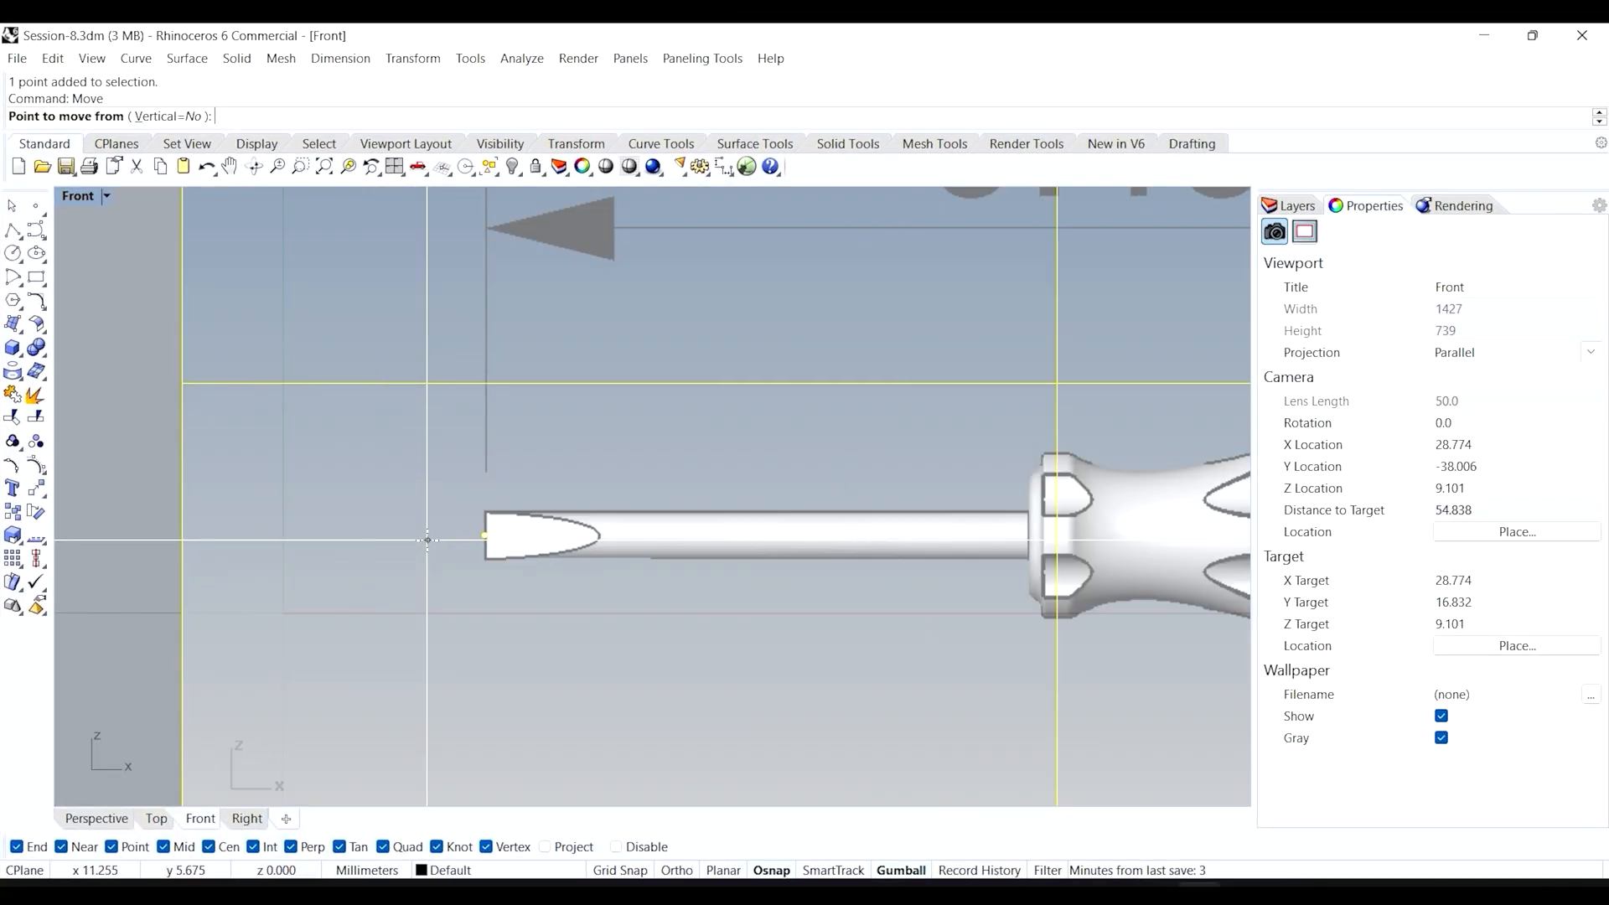
left_click(484, 535)
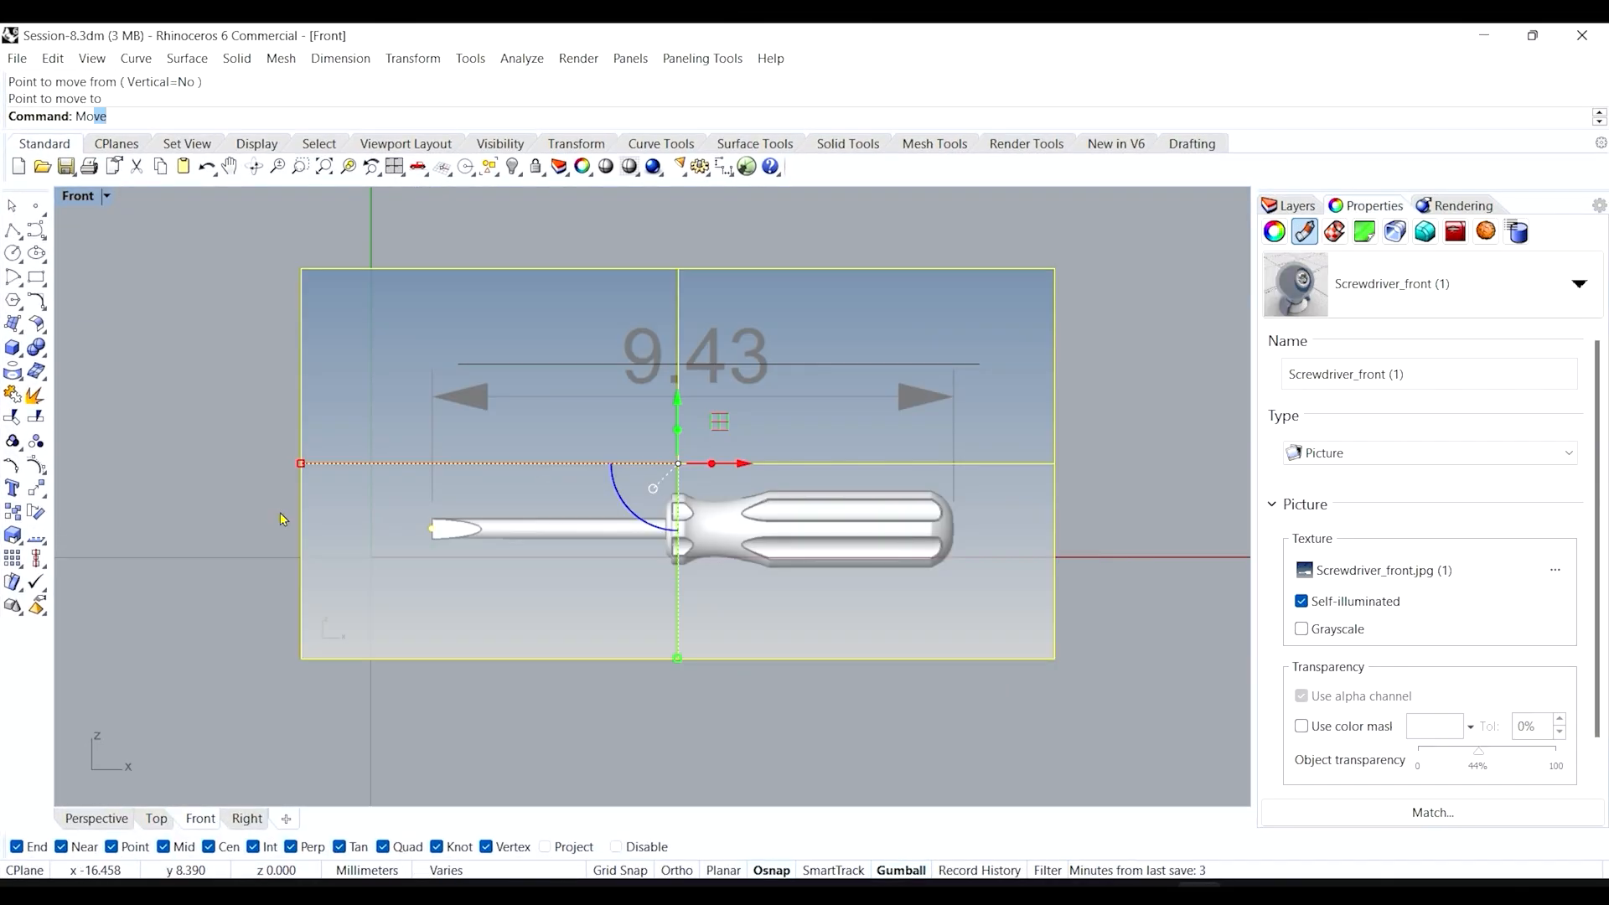
key("Return")
scroll(383, 534, "up", 4)
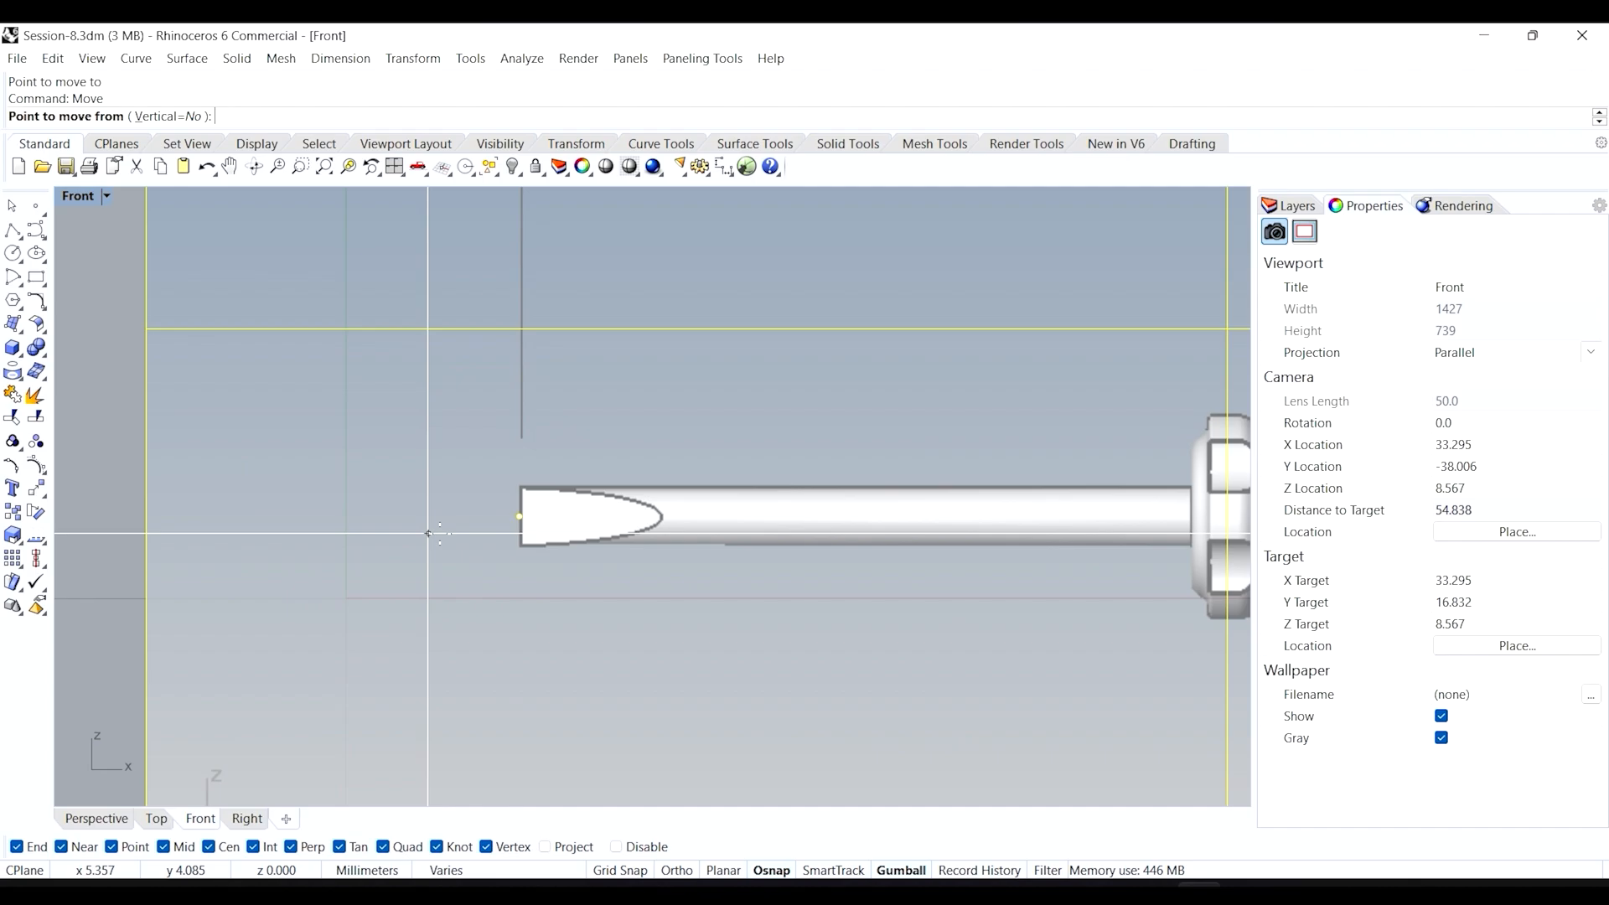
left_click(519, 517)
type("0")
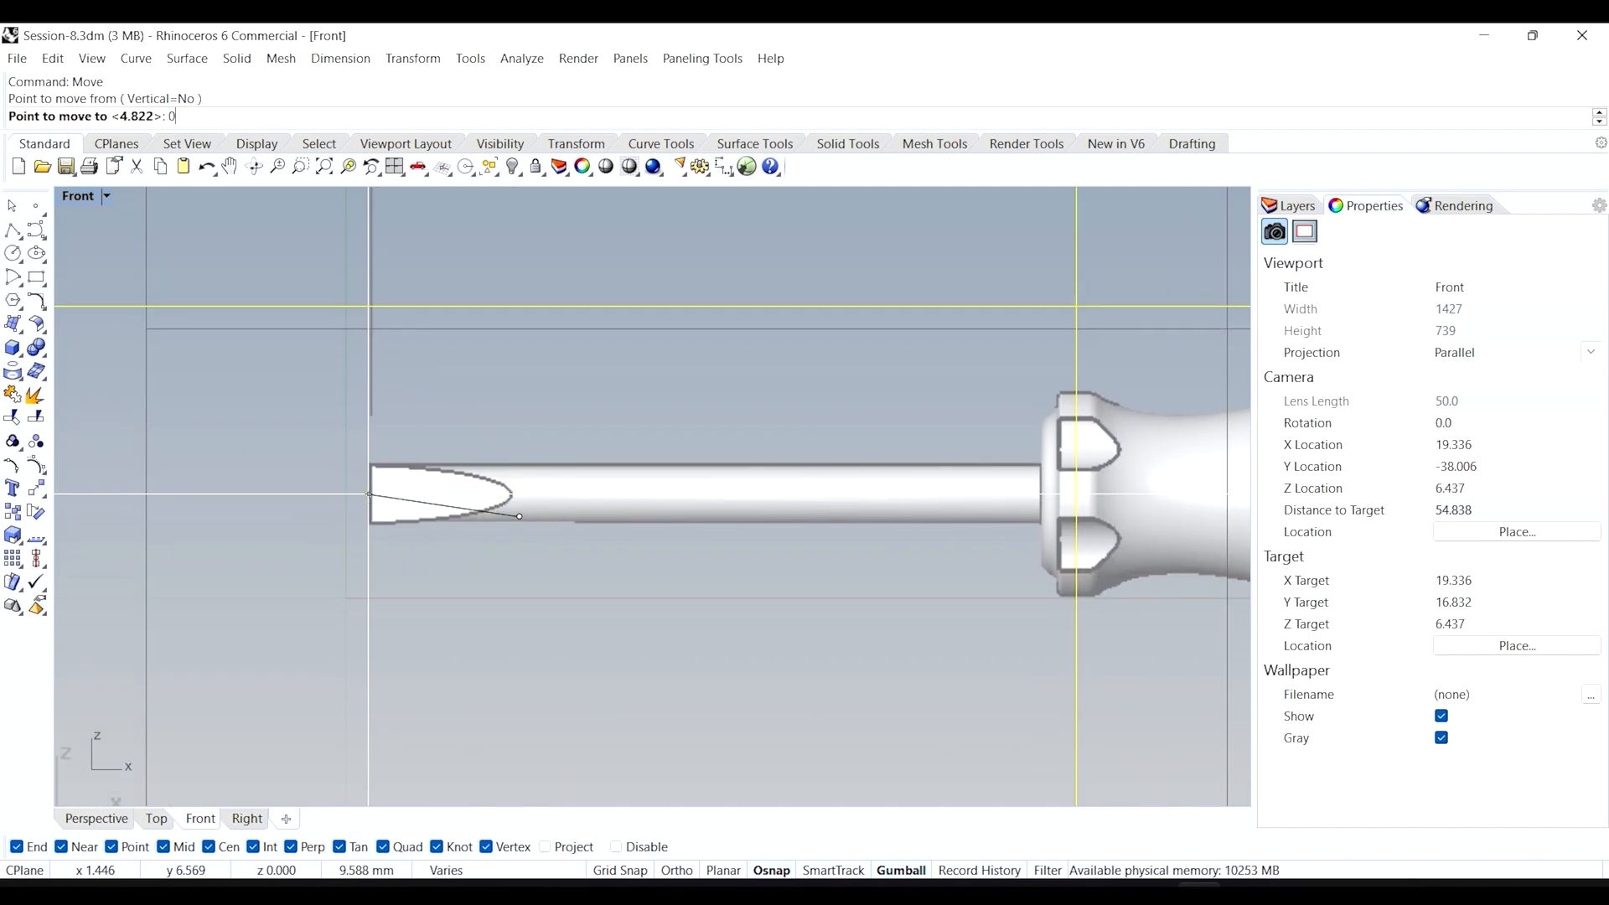
key("Return")
Deselect the picture, then pick out and delete the helper tip point among overlapping objects.
scroll(368, 495, "down", 4)
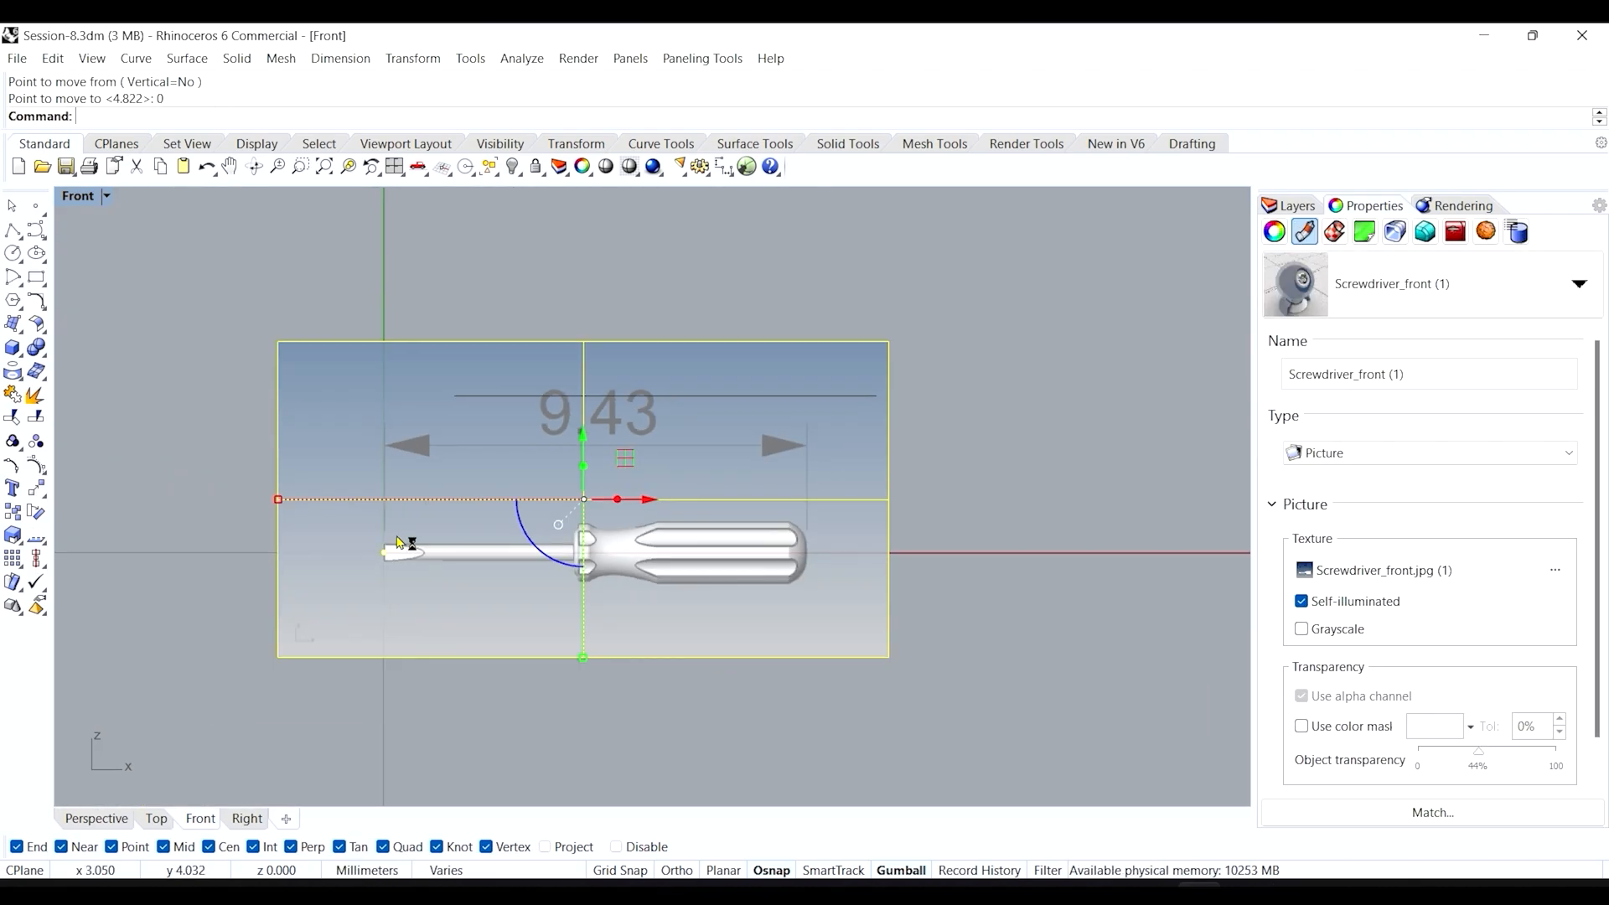
left_click(218, 493)
scroll(386, 557, "up", 5)
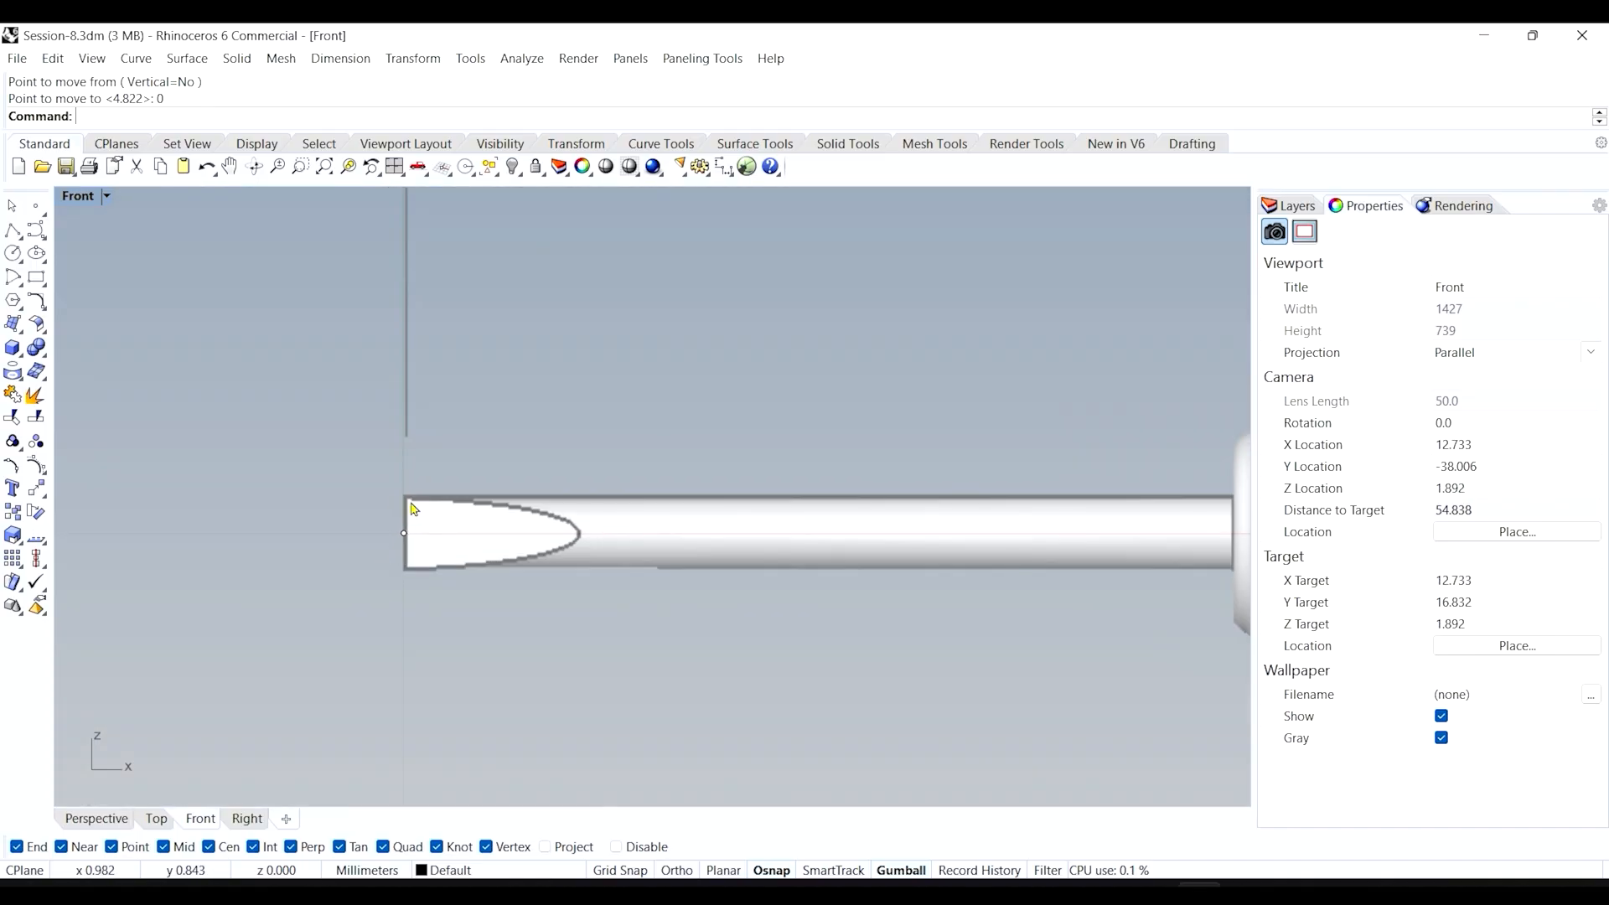
left_click(403, 538)
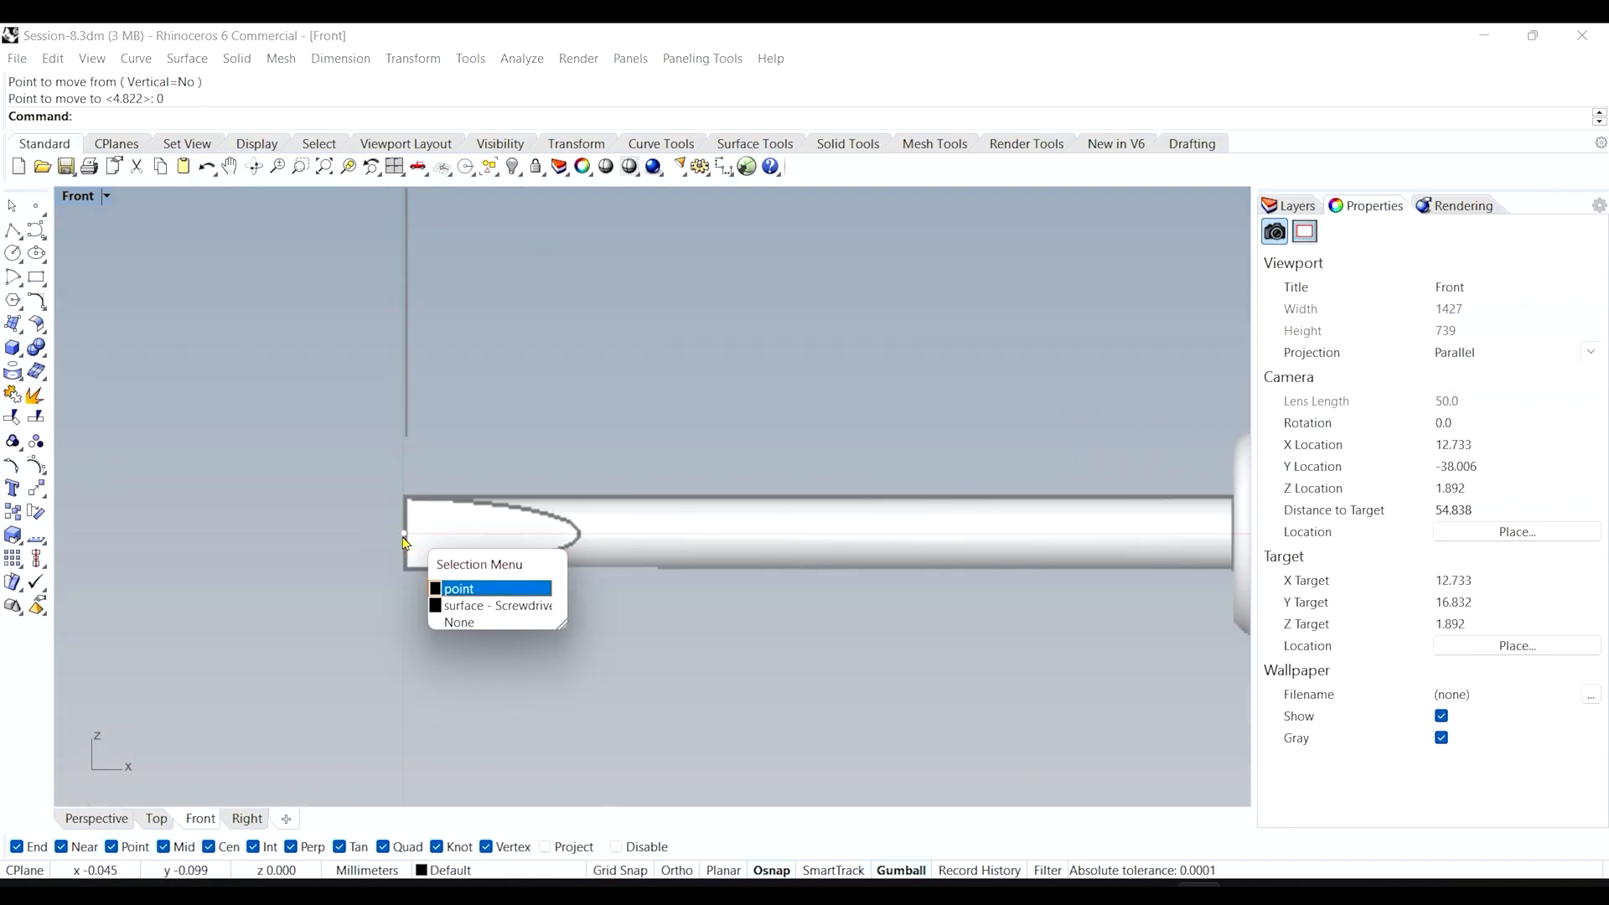
key("Escape")
left_click(403, 537)
key("Delete")
left_click(403, 537)
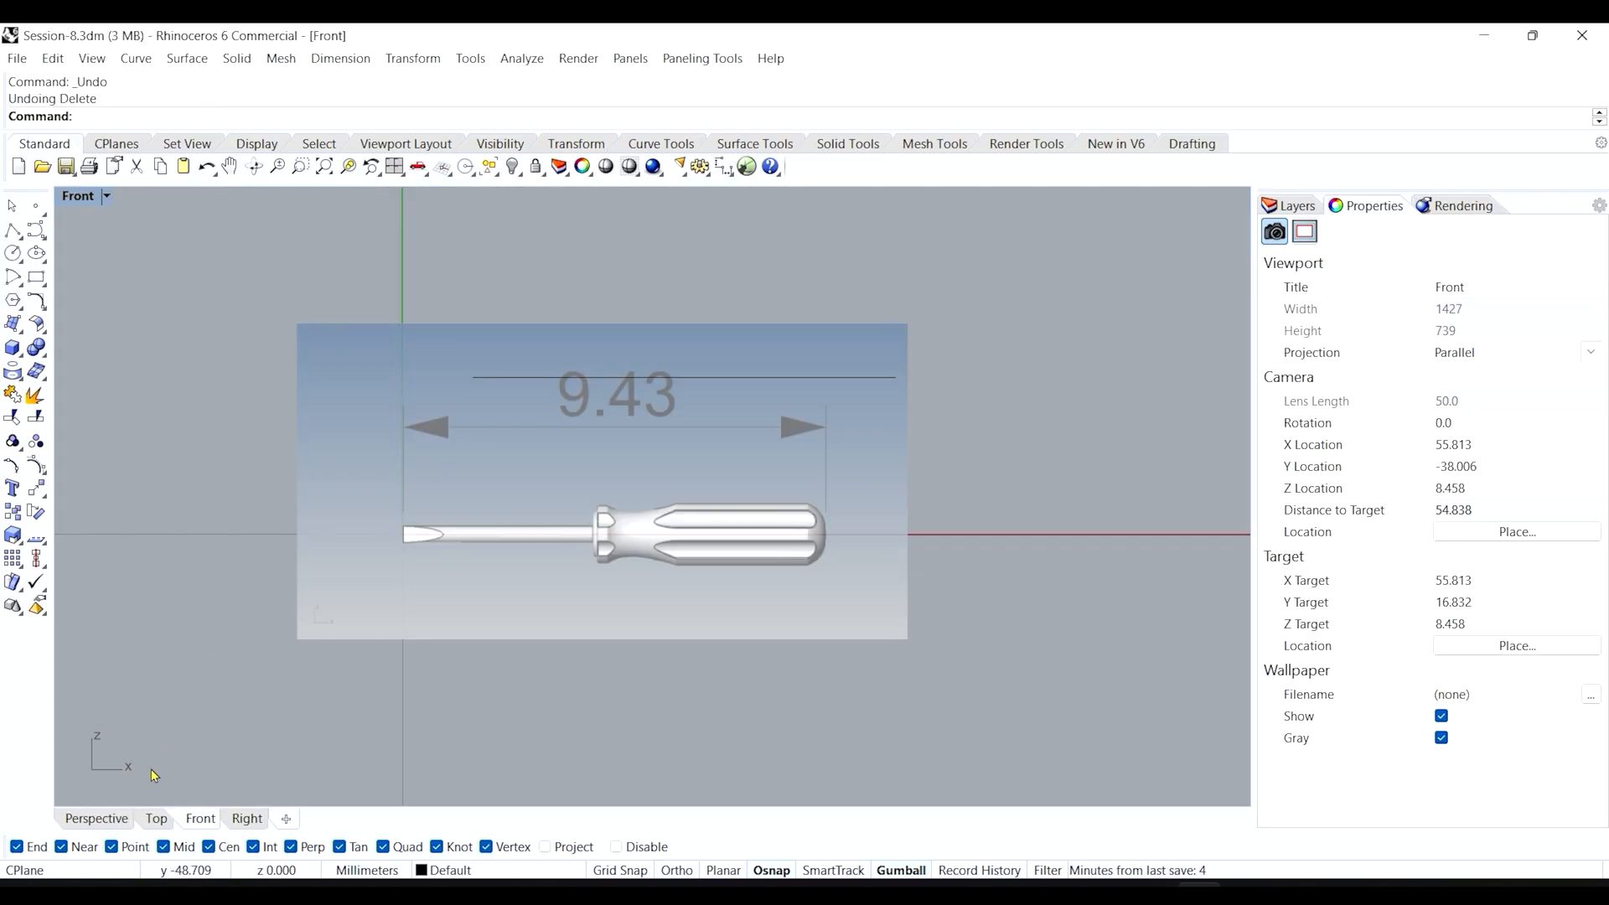
Orbit Perspective to check the aligned top and front pictures and 9.43 dimension, then restore four viewports.
left_click(114, 822)
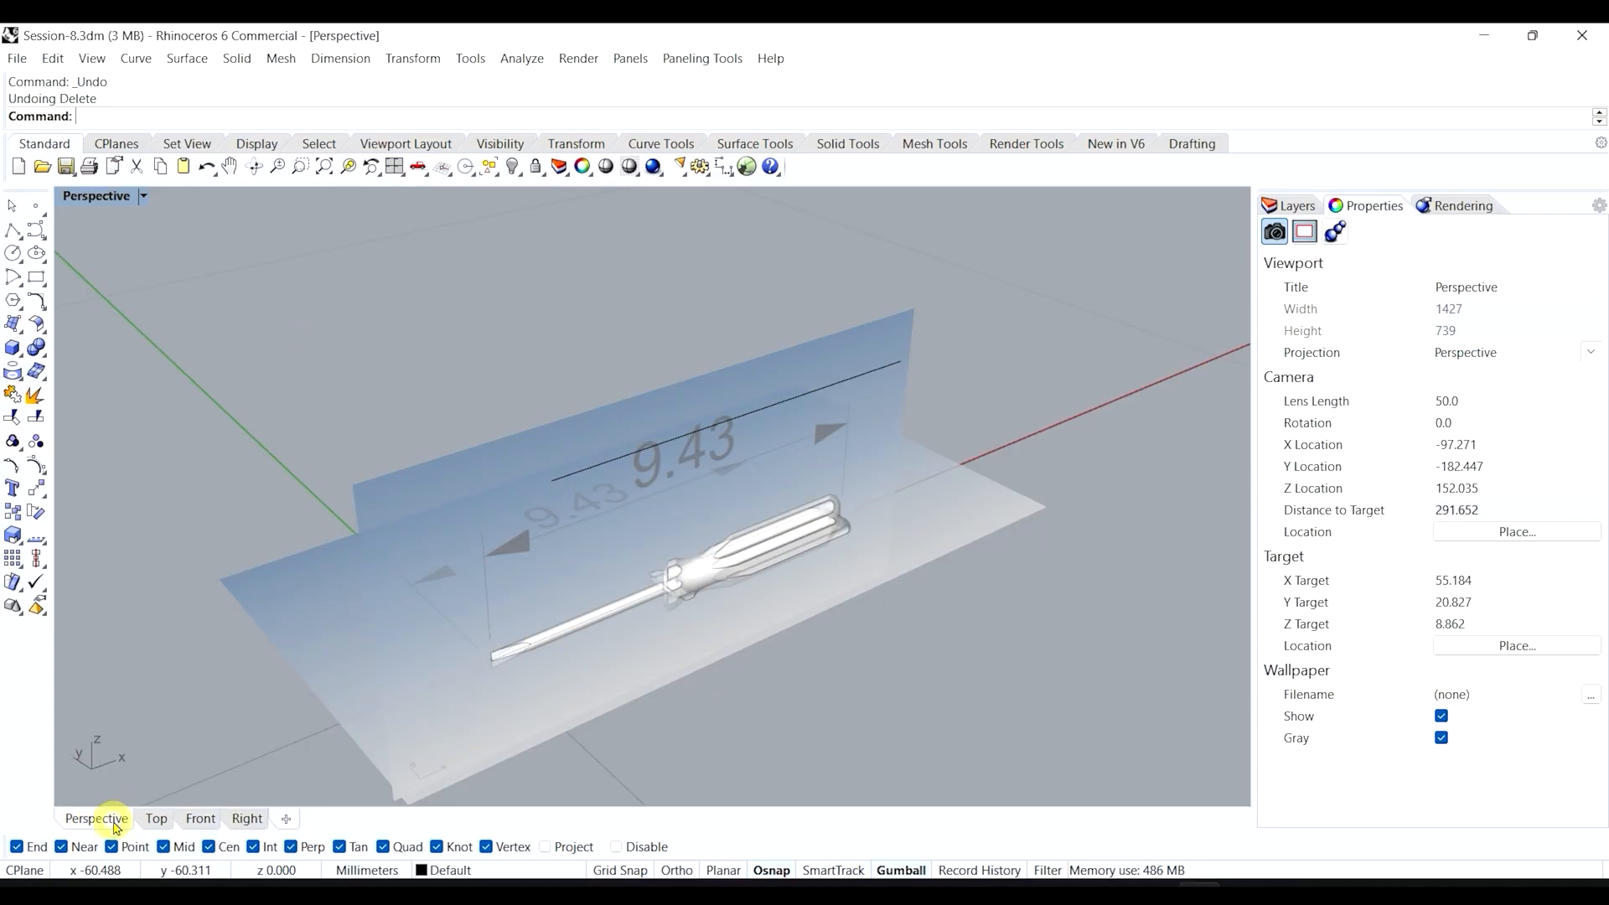
right_click_drag(323, 650, 569, 513)
scroll(491, 620, "up", 5)
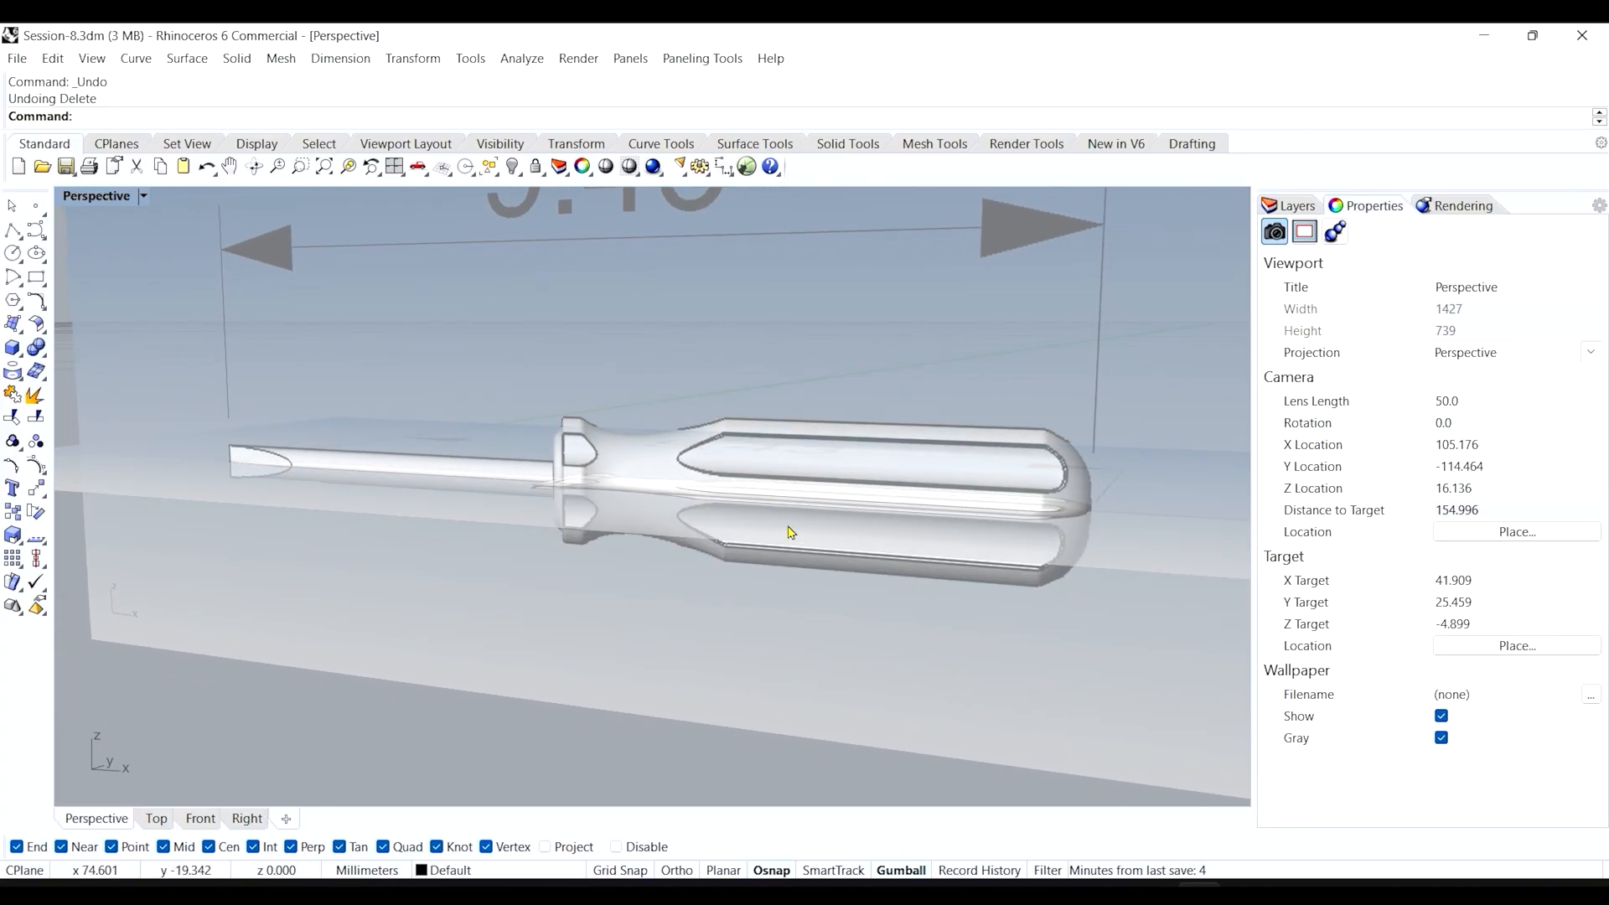
right_click_drag(749, 519, 824, 550)
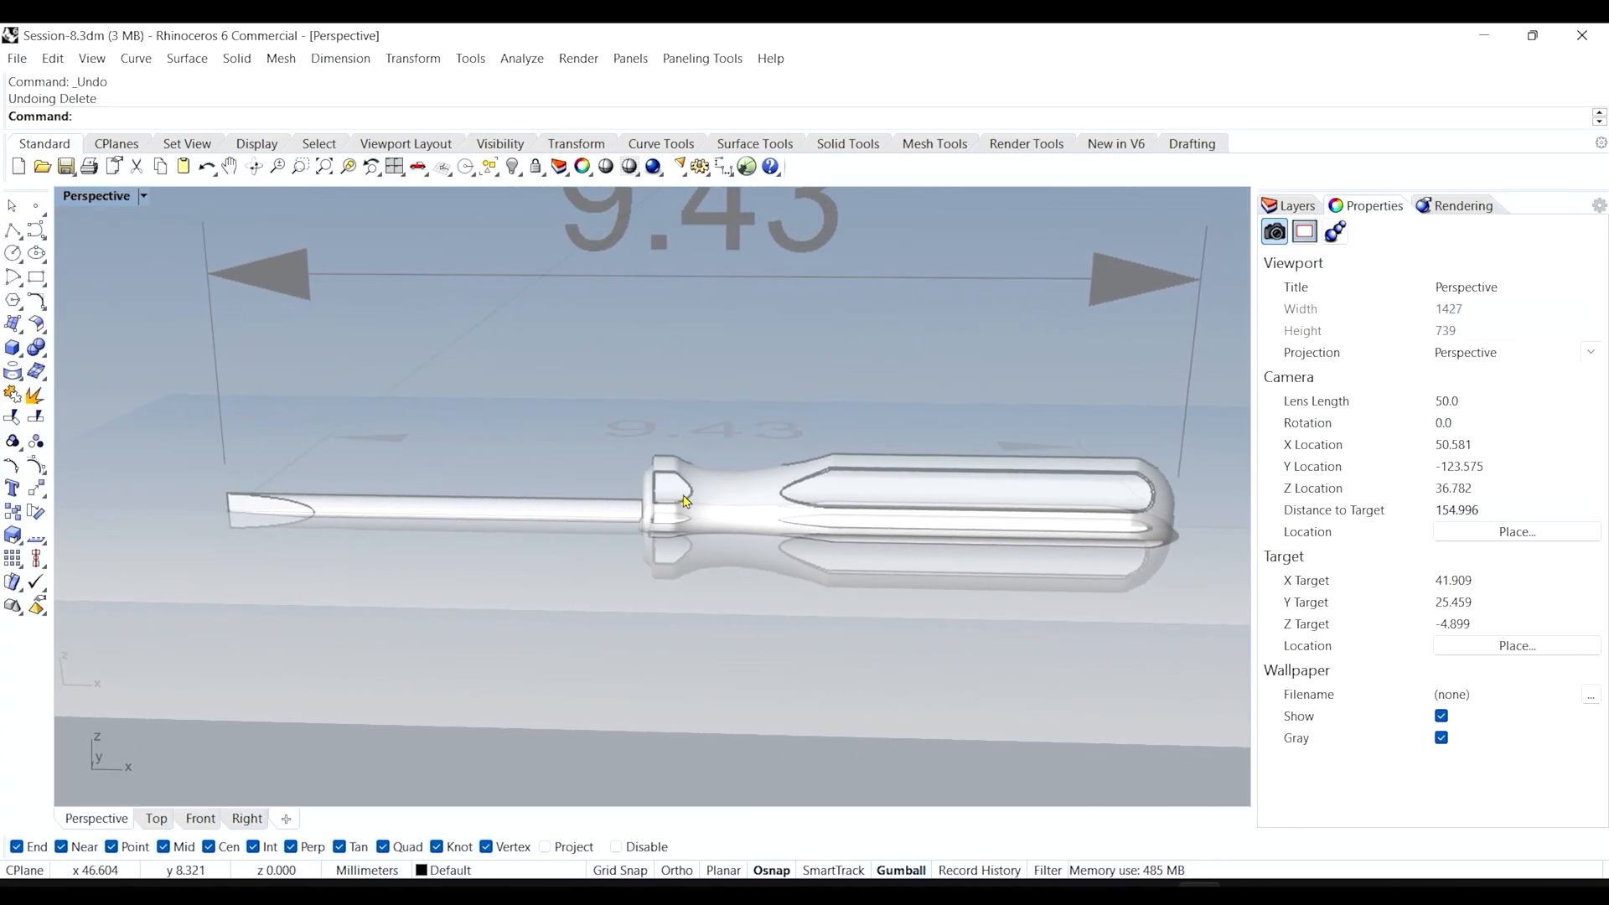
scroll(728, 513, "down", 5)
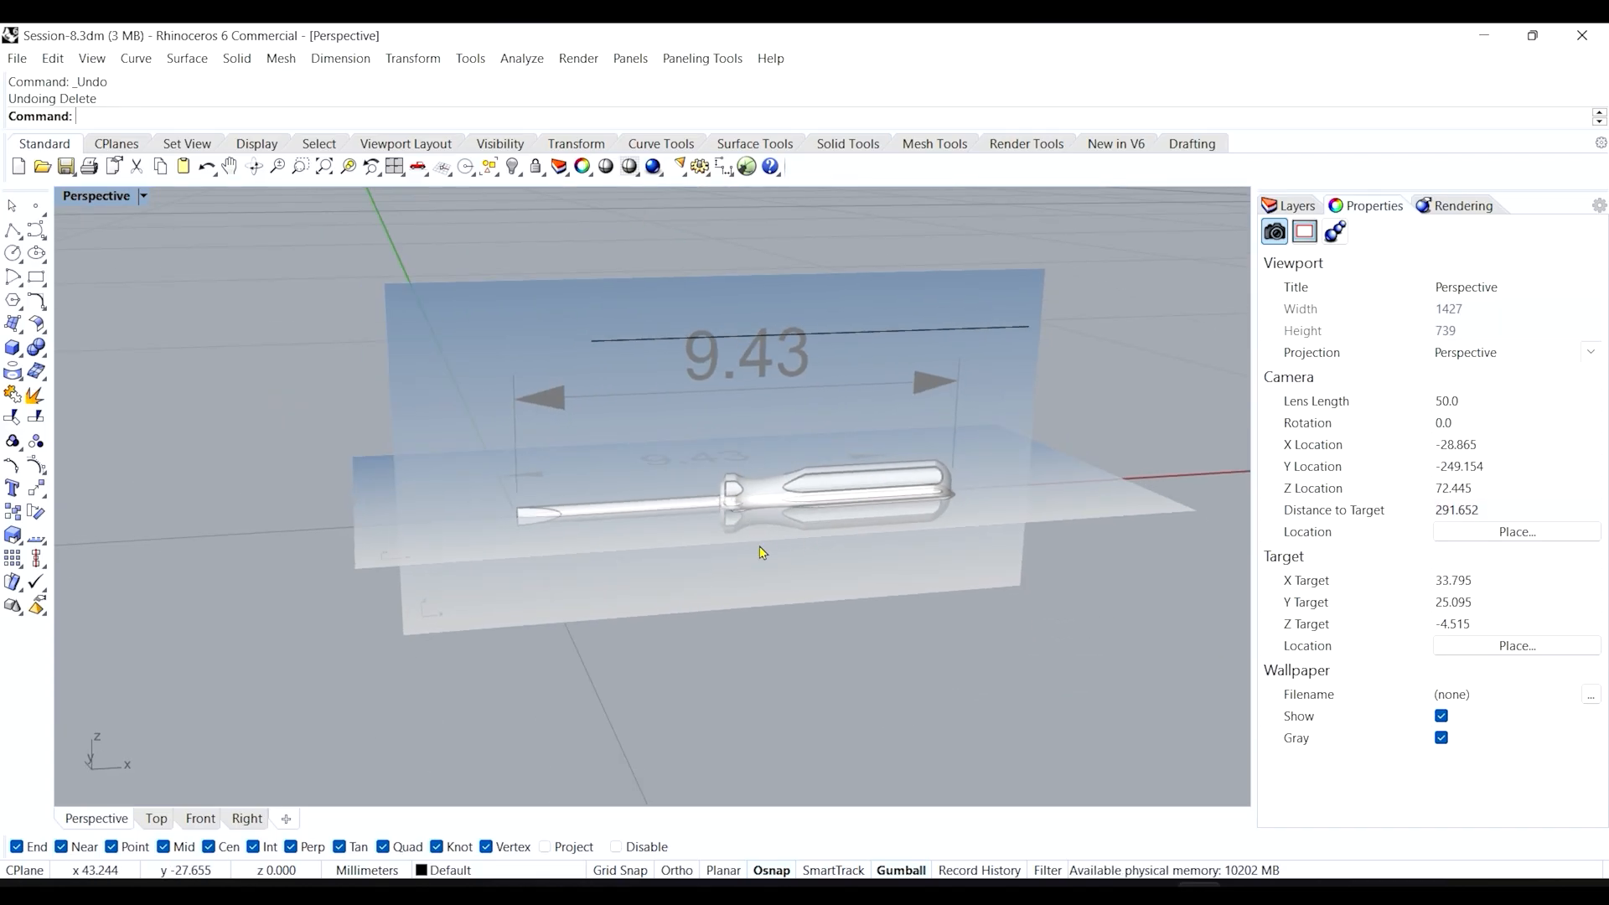
double_click(96, 197)
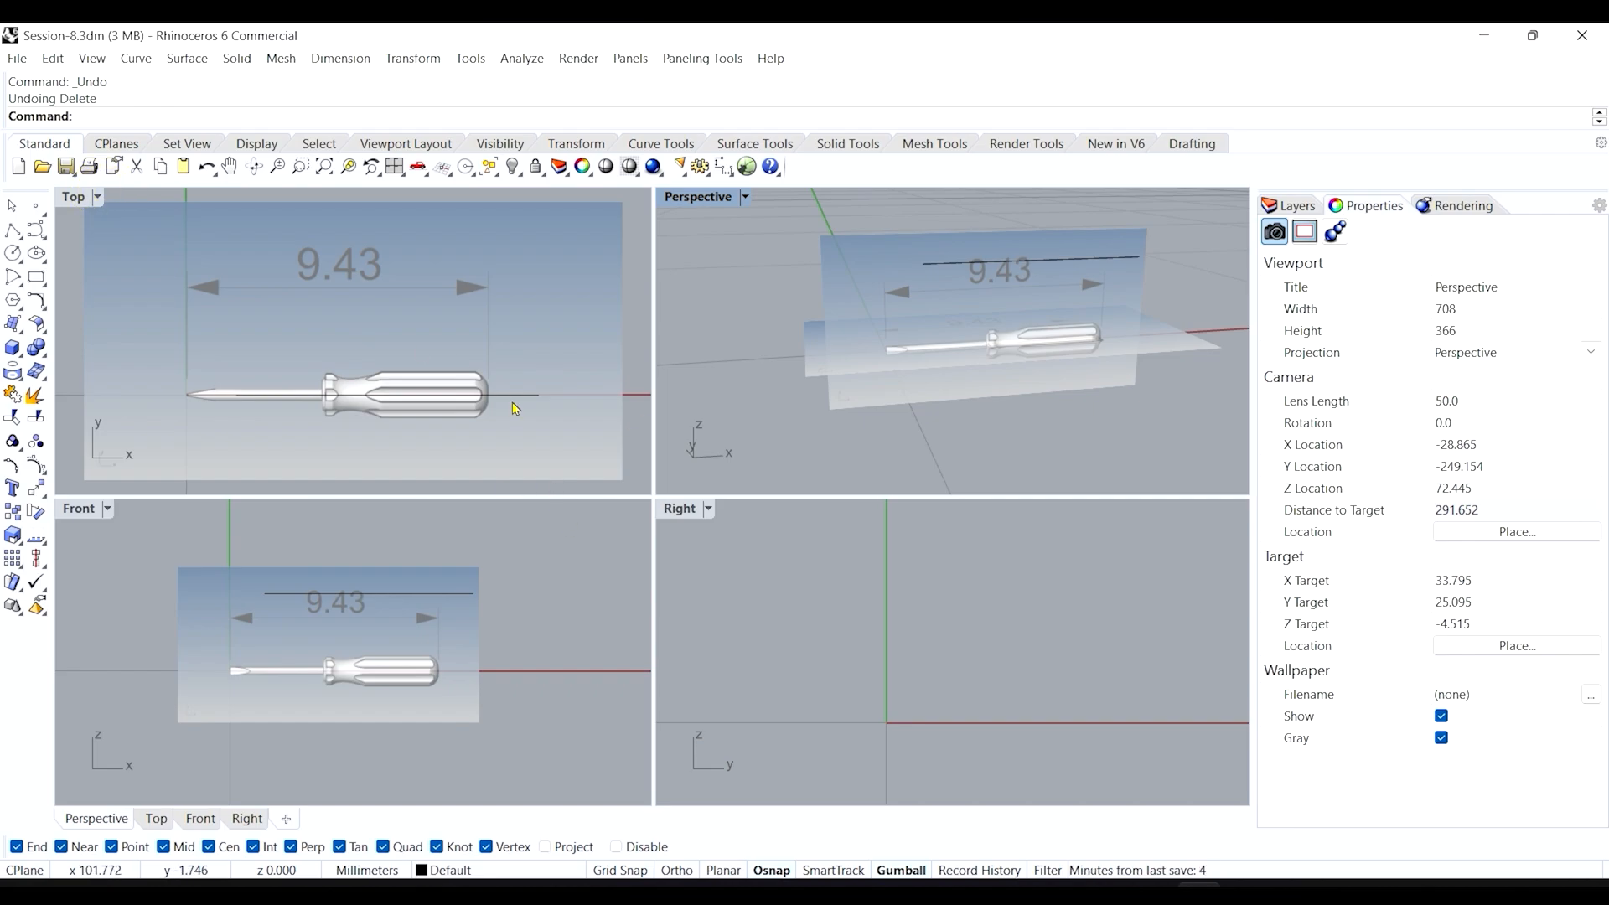
Place the Screwdriver_left picture in the Right view from the origin corner to its opposite corner.
left_click(732, 141)
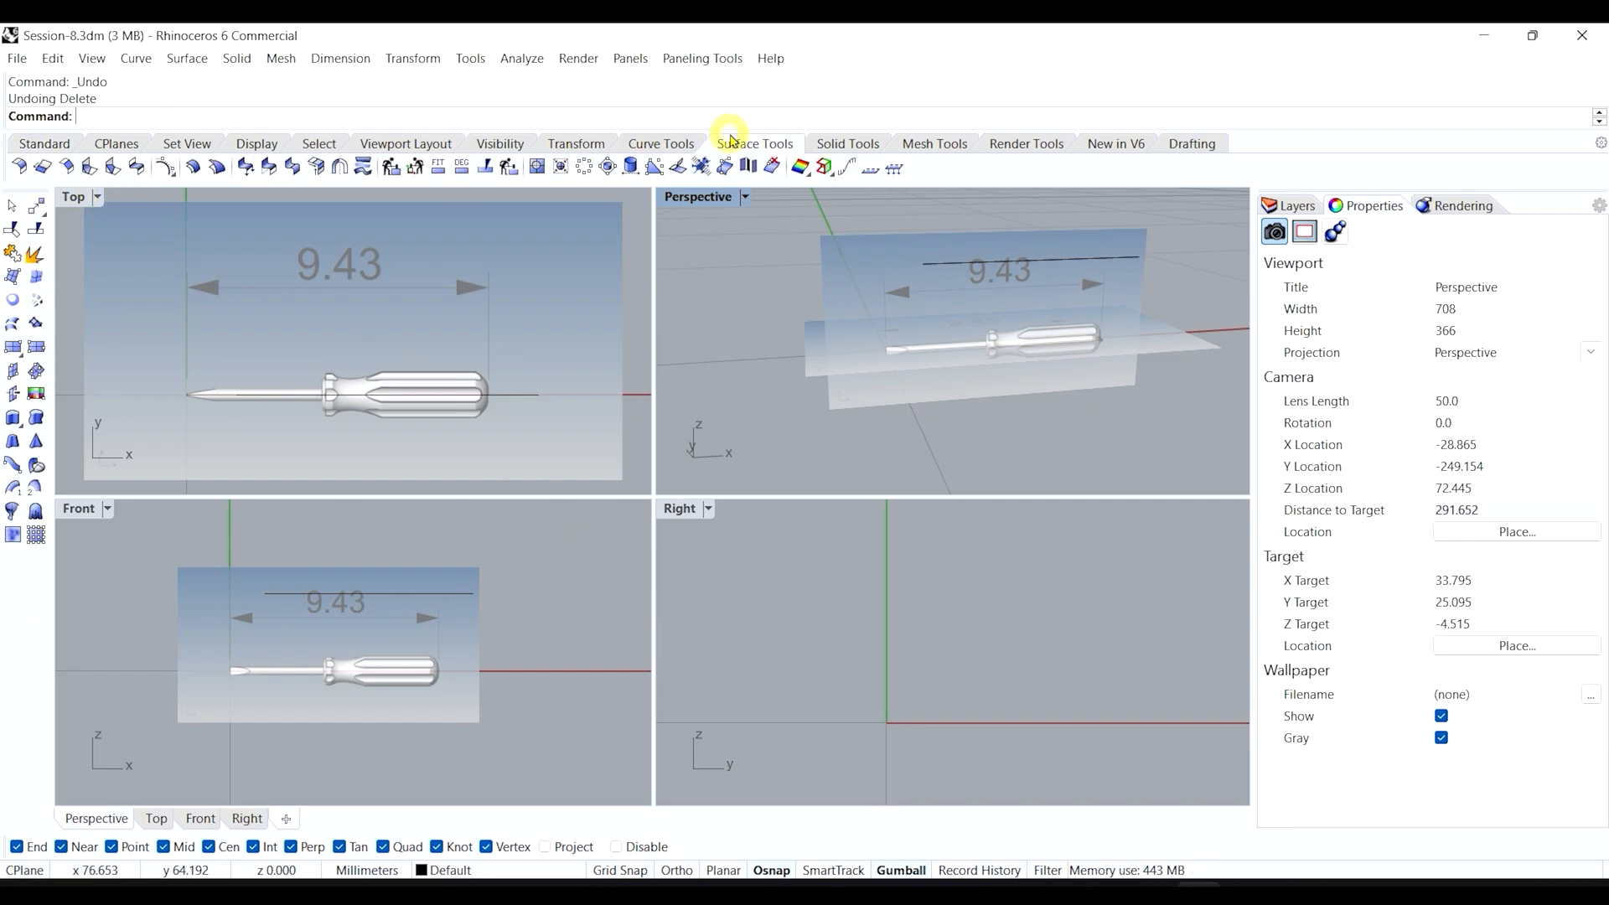
left_click(37, 394)
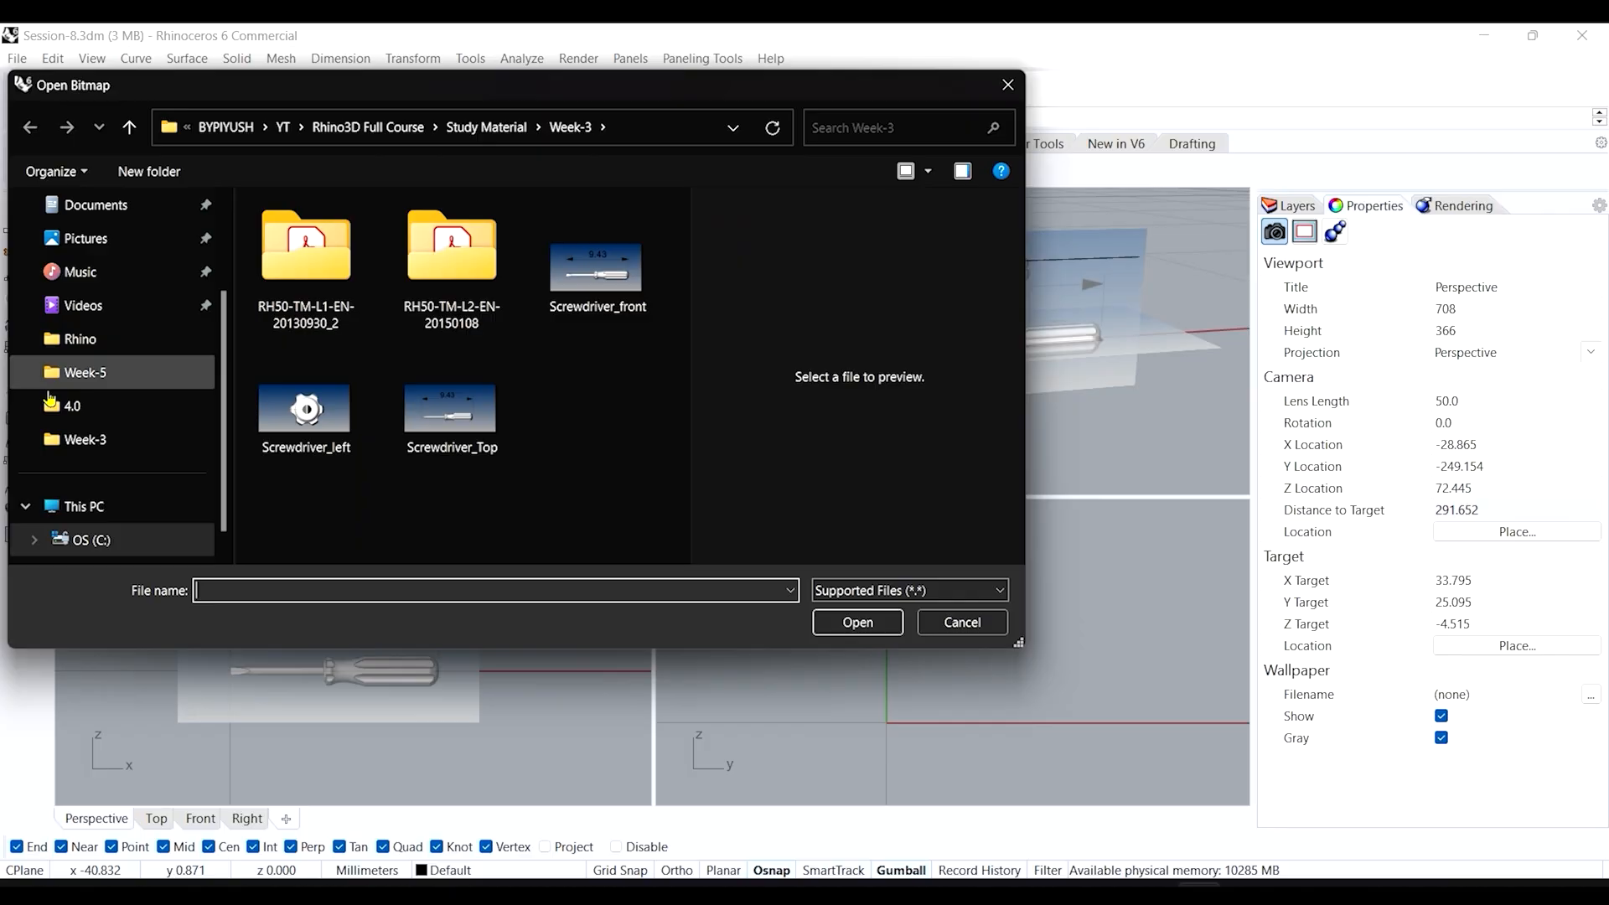
left_click(320, 418)
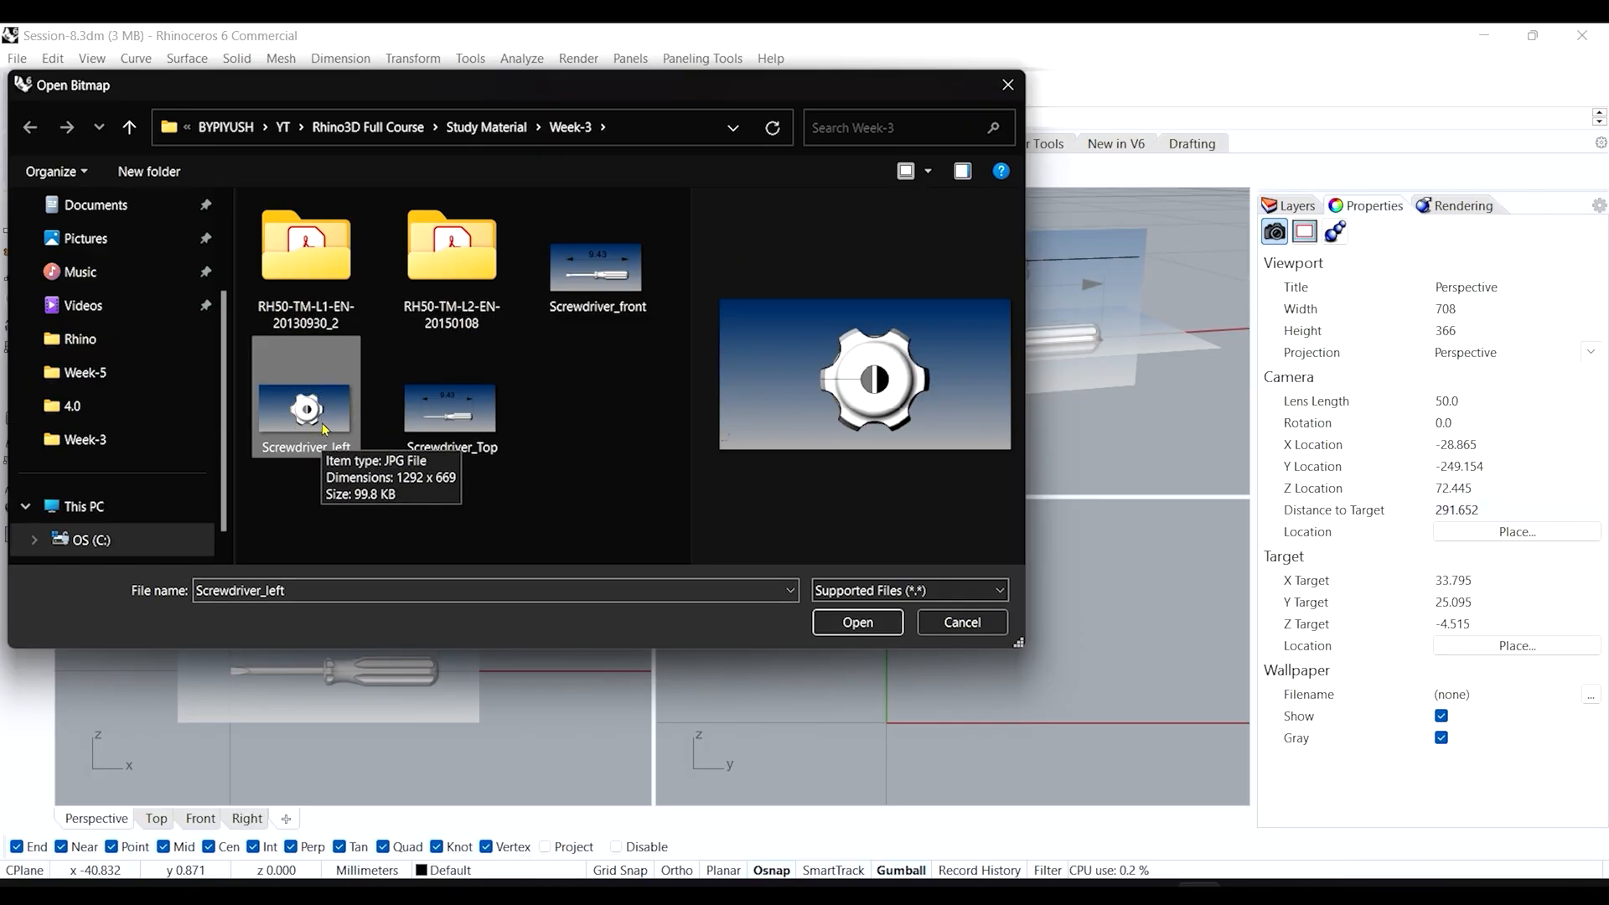
left_click(947, 623)
left_click(746, 546)
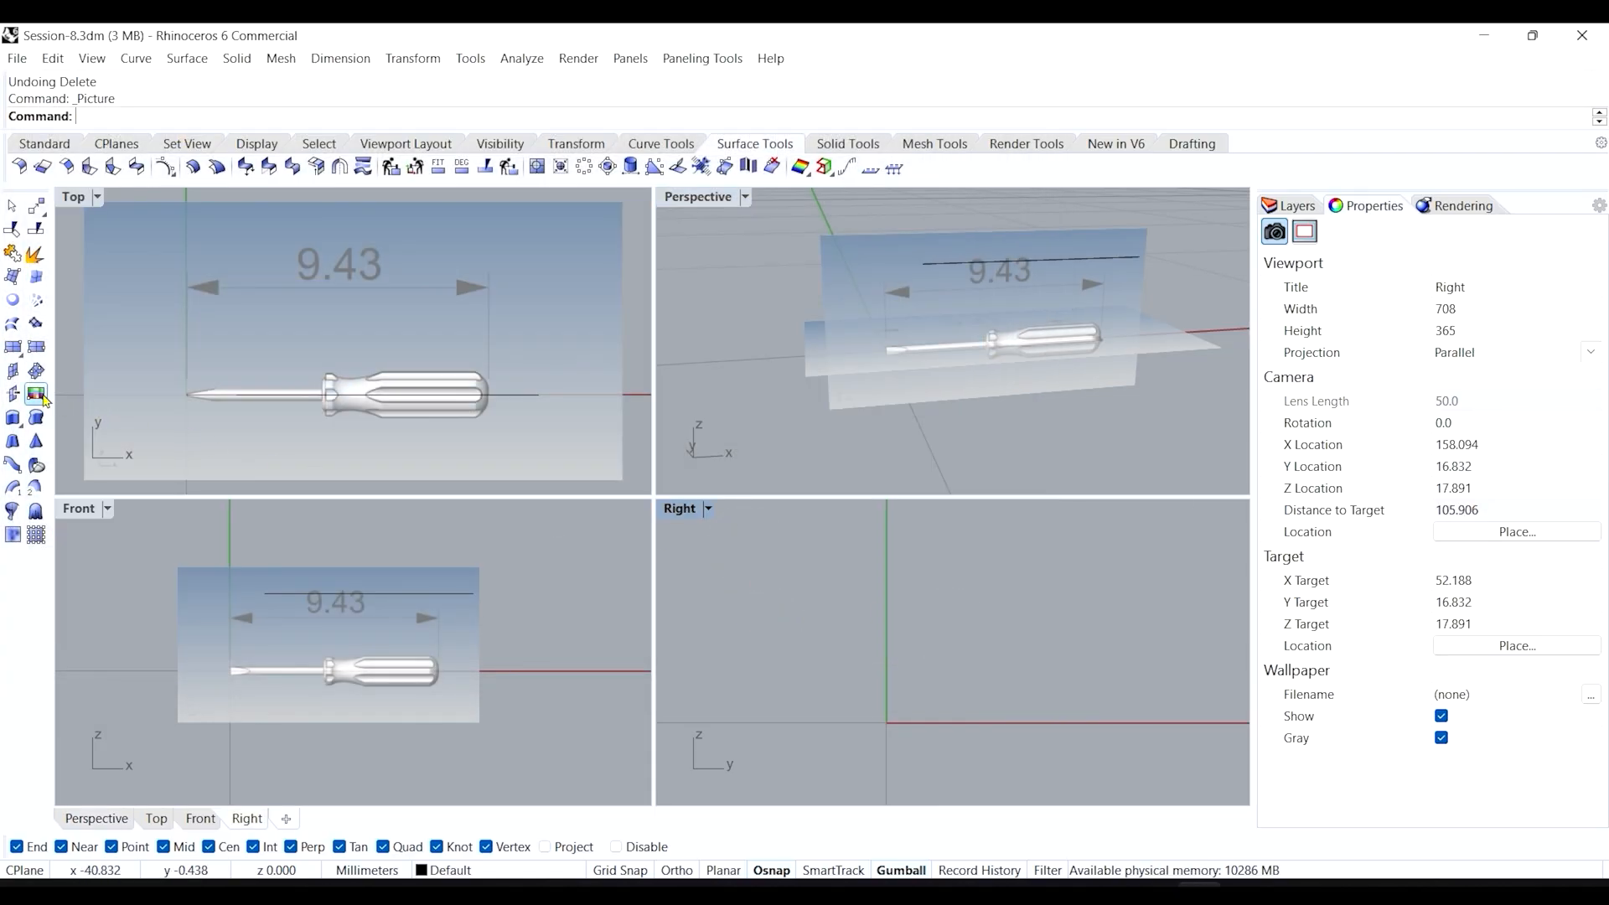
left_click(36, 394)
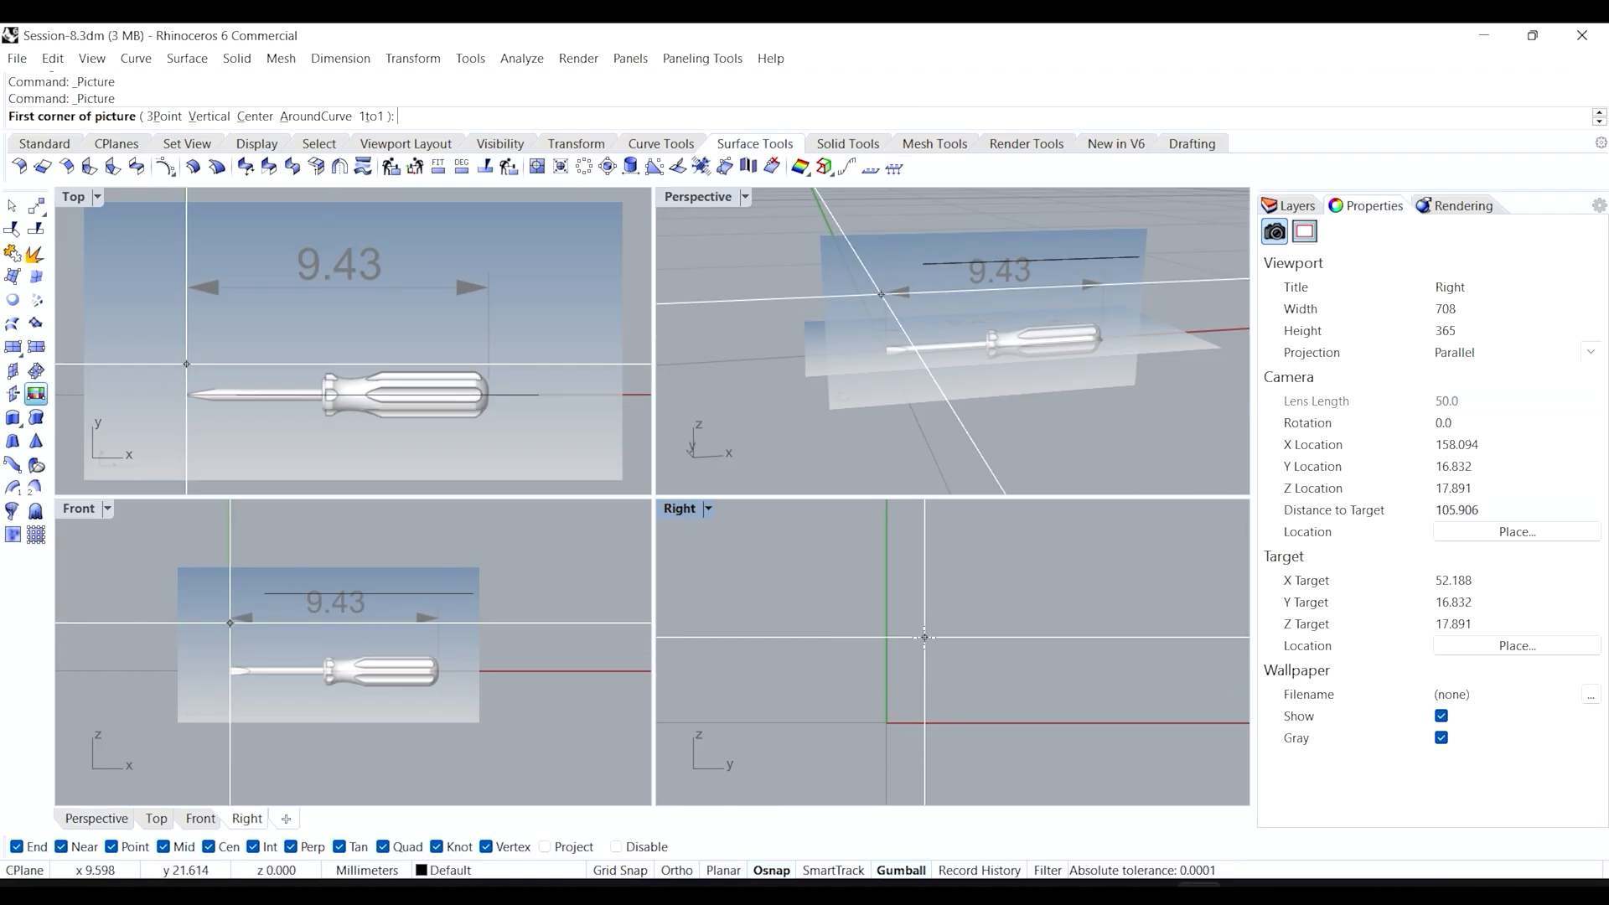
left_click(887, 722)
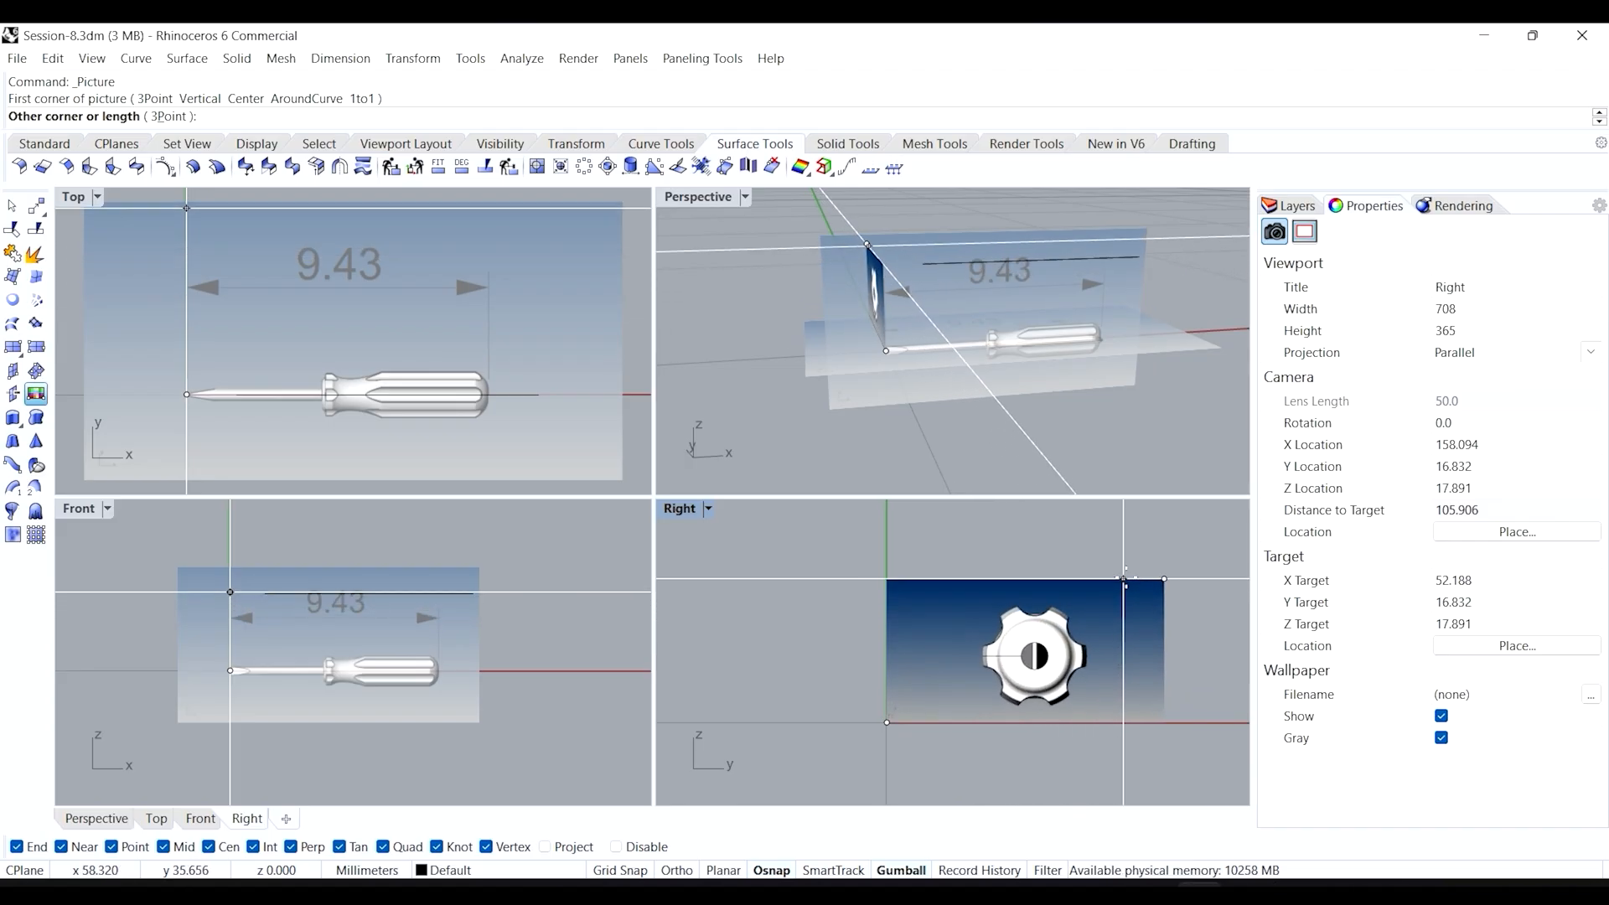
left_click(1179, 556)
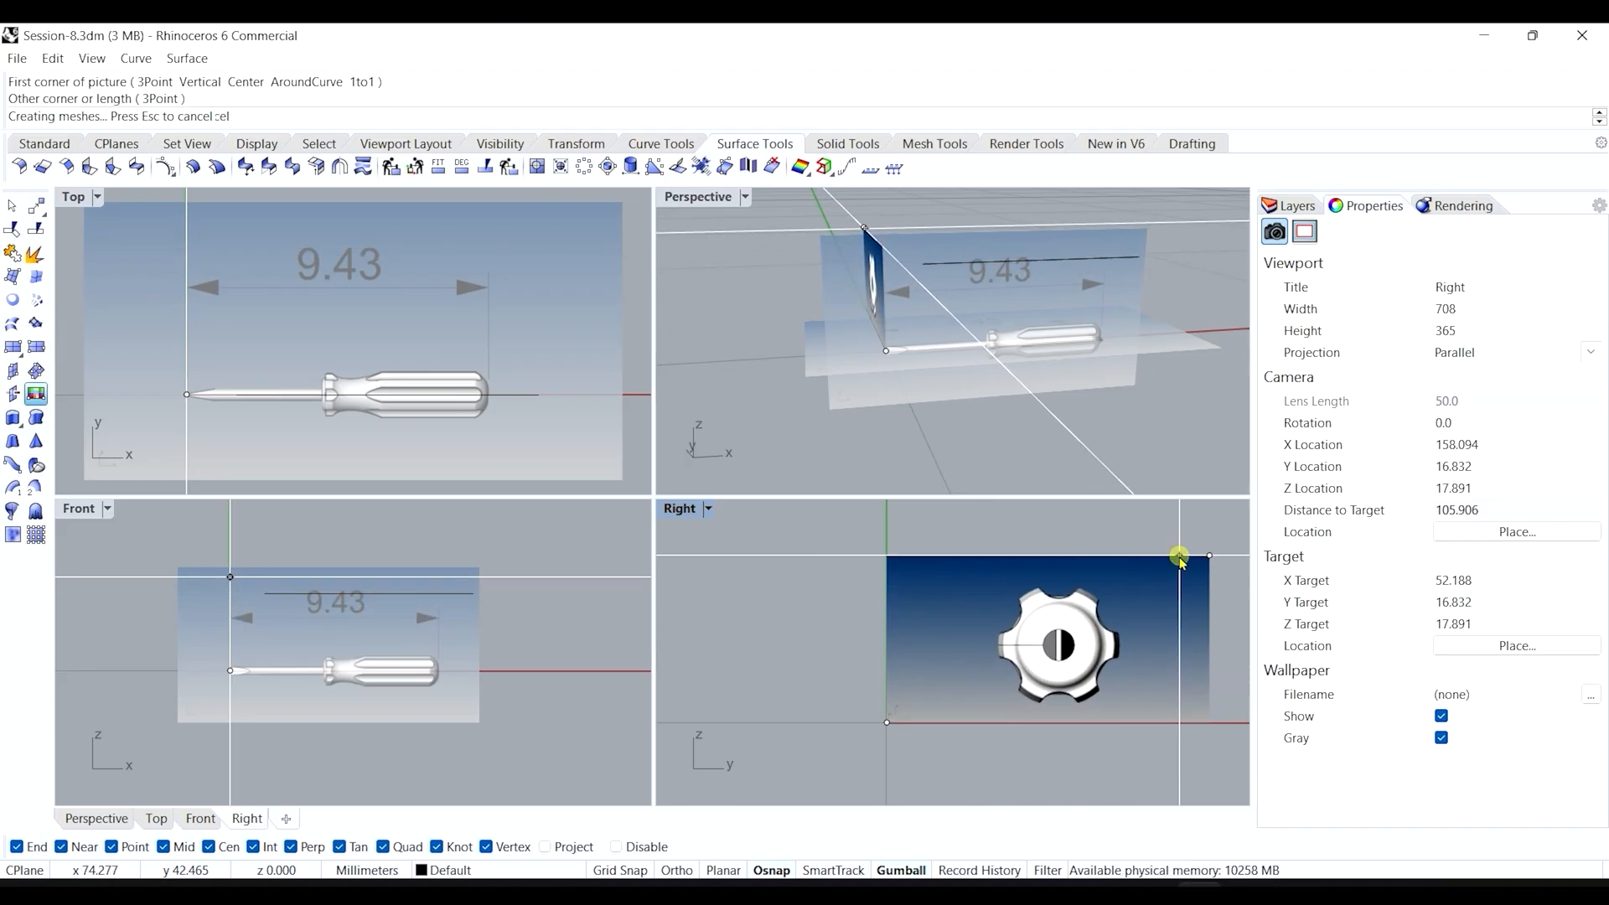
right_click_drag(806, 418, 823, 418)
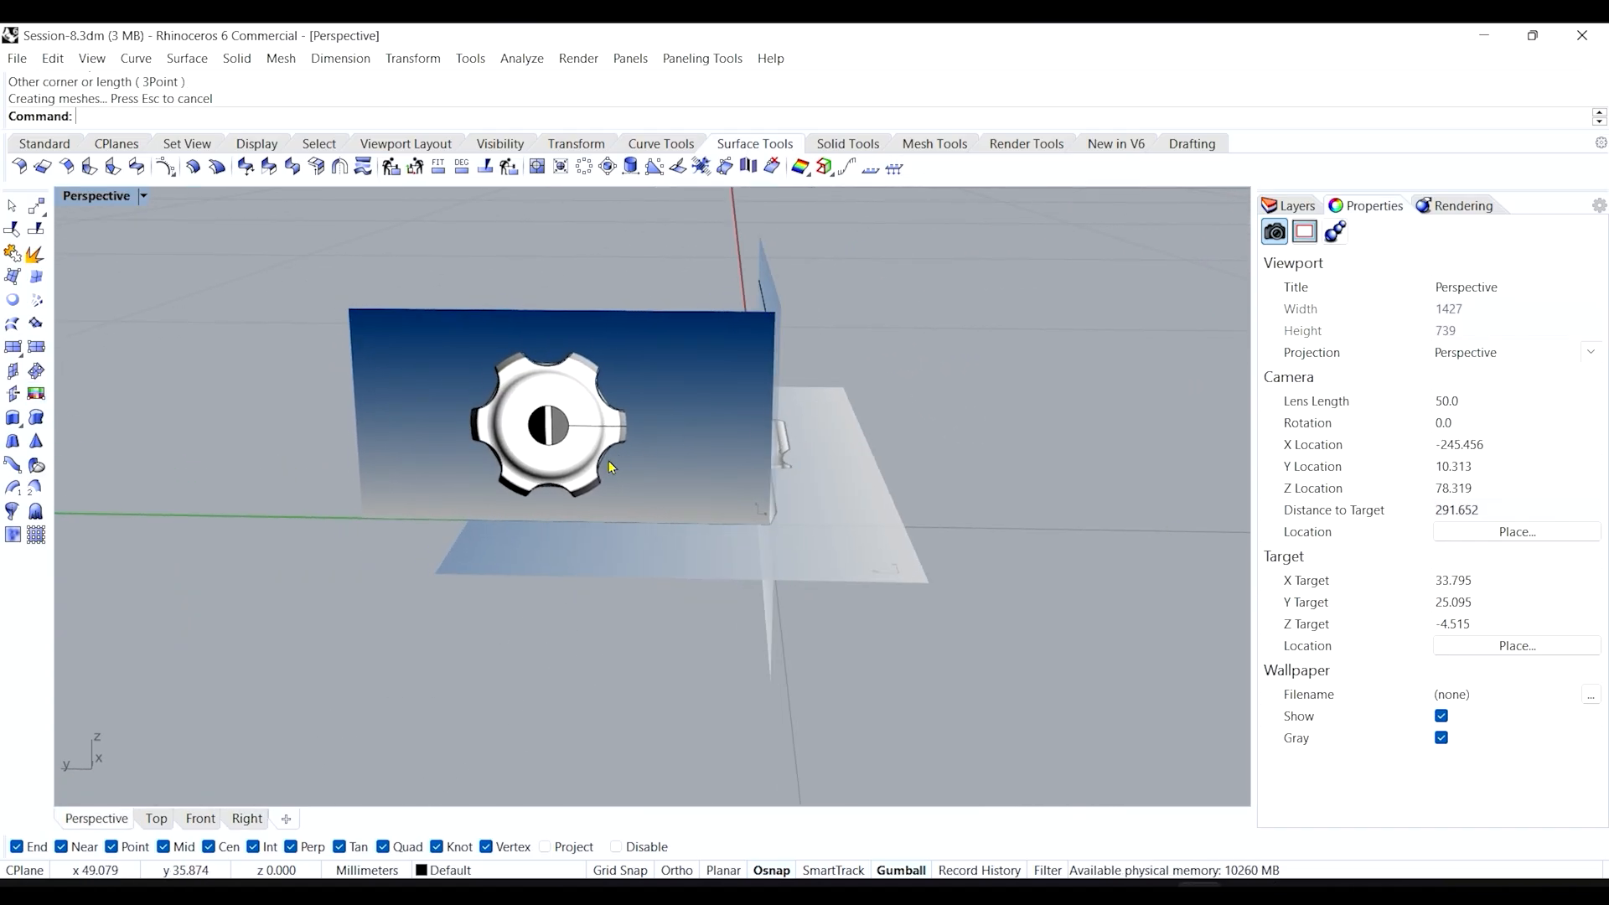
right_click_drag(609, 466, 475, 479)
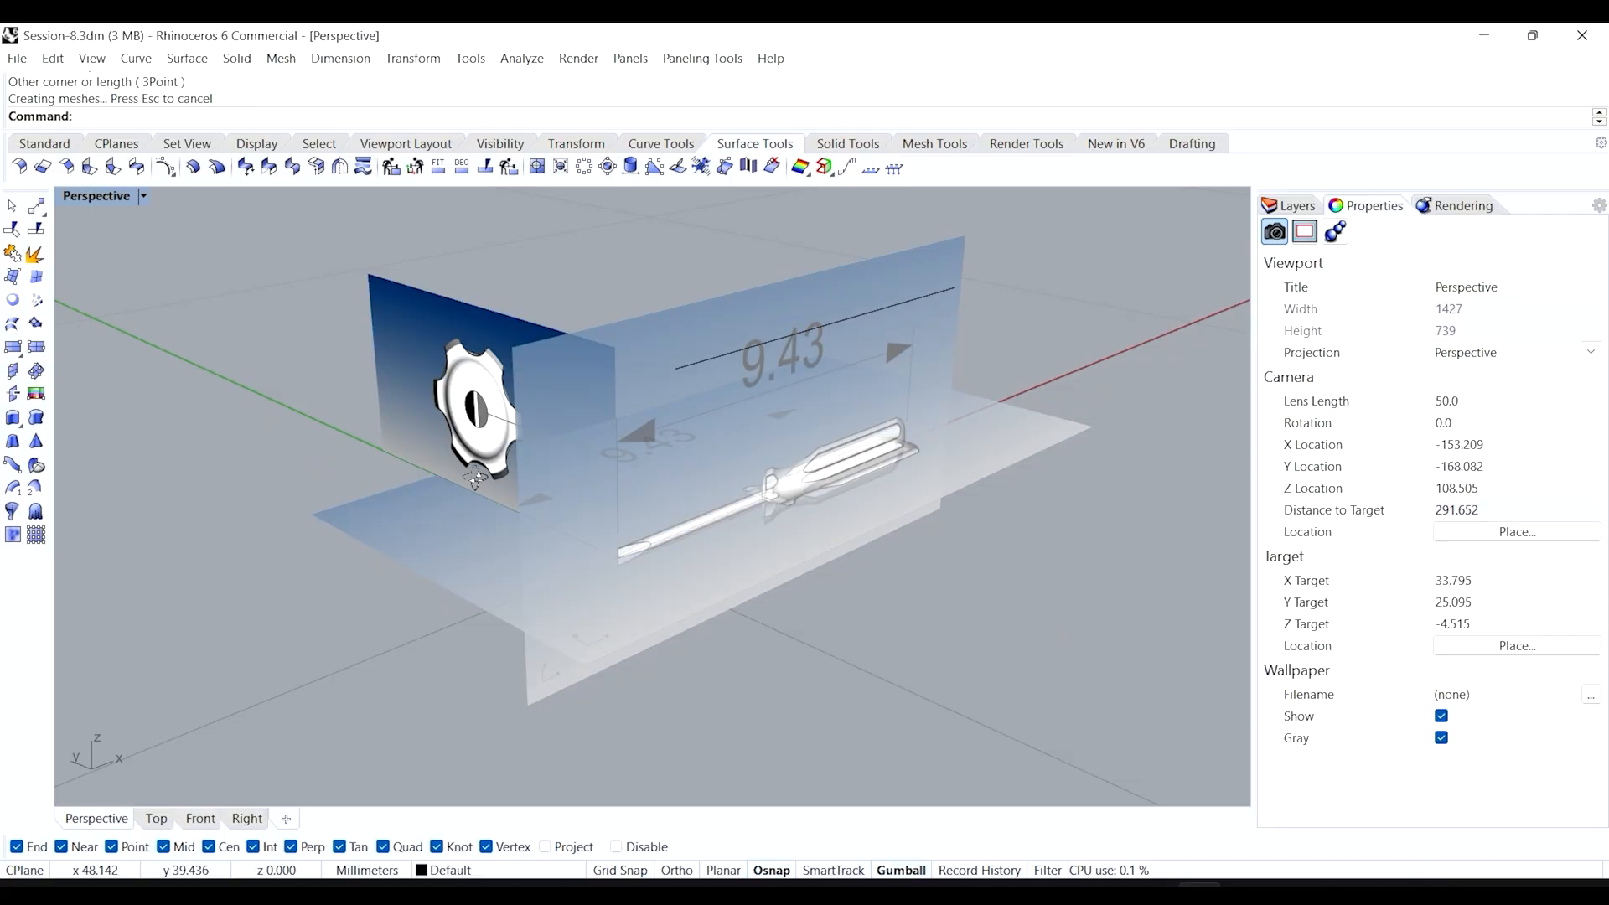
scroll(453, 416, "up", 6)
scroll(510, 423, "up", 2)
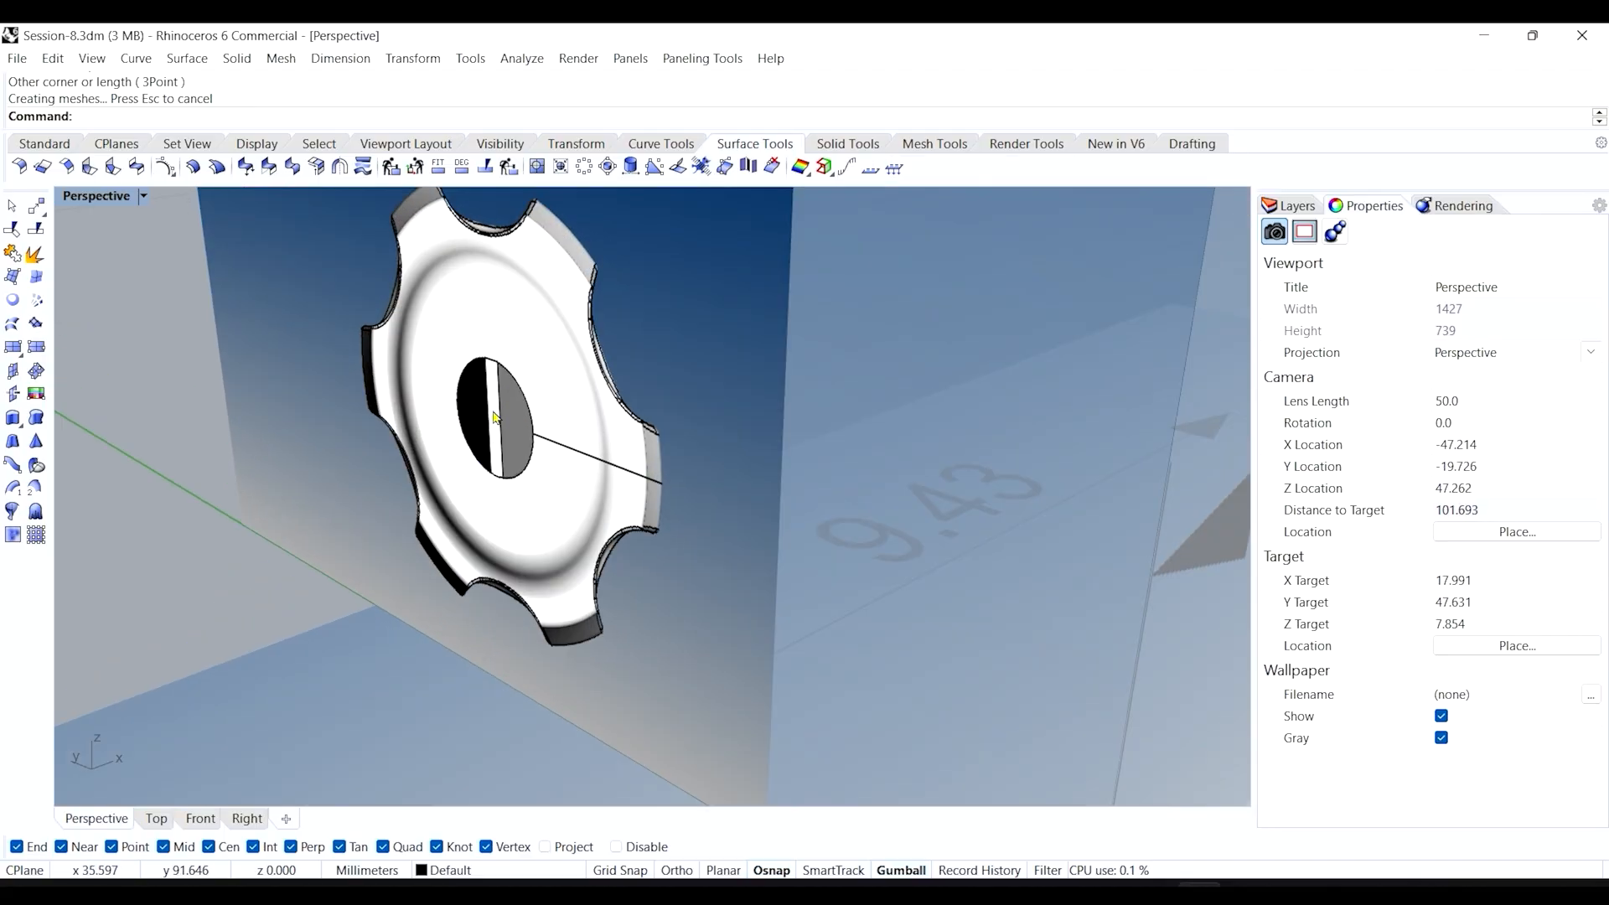
scroll(492, 429, "down", 5)
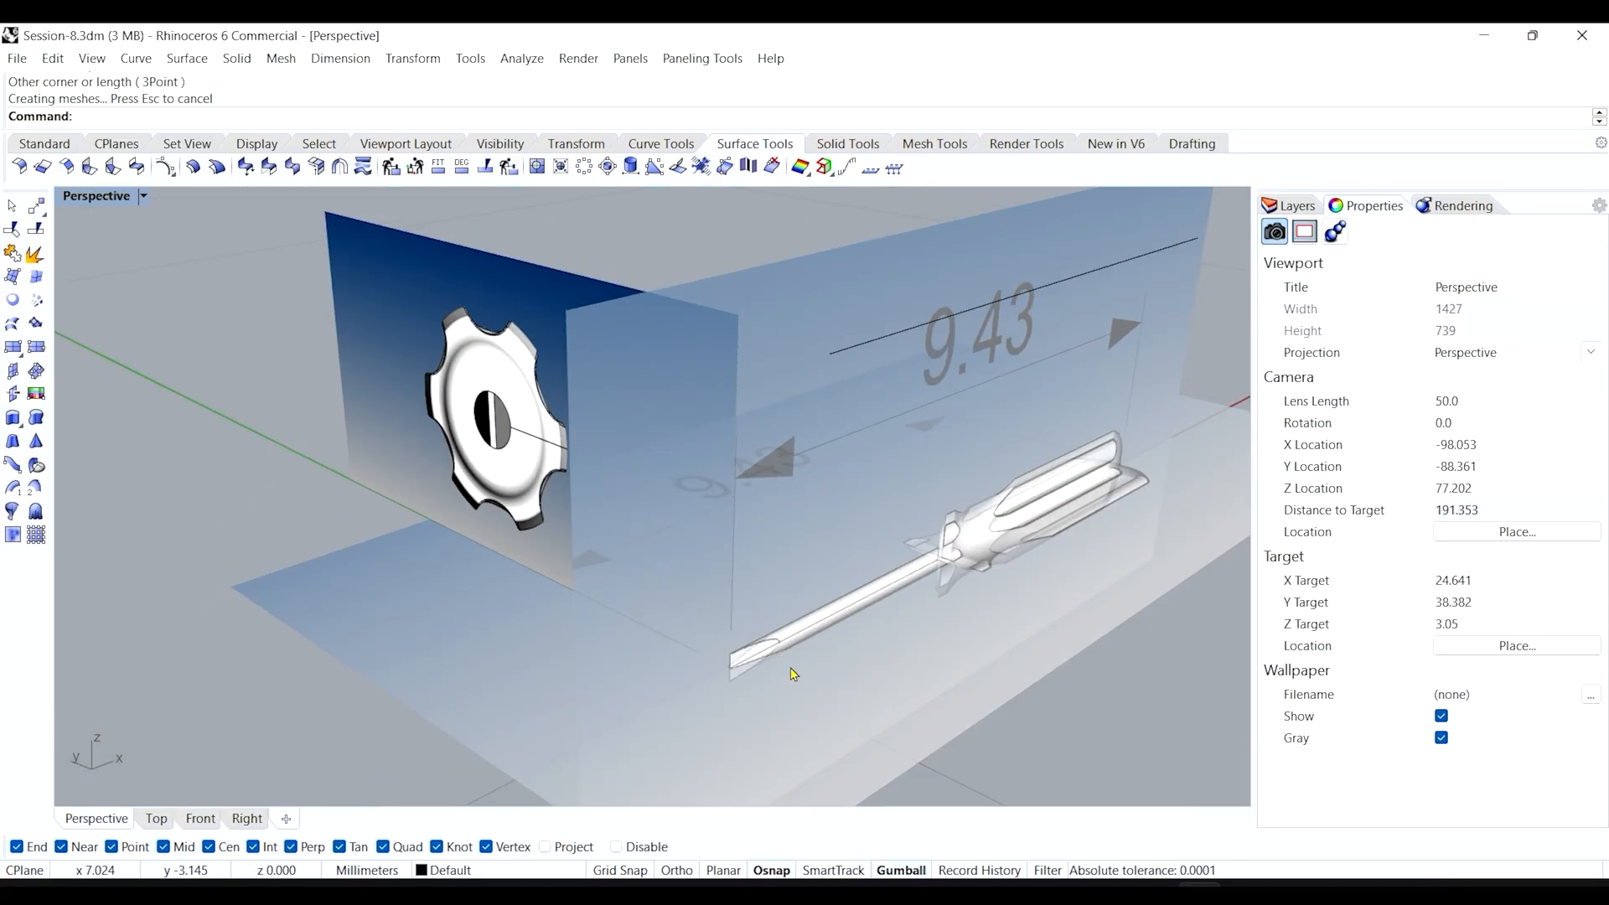
scroll(793, 674, "up", 6)
scroll(671, 630, "down", 3)
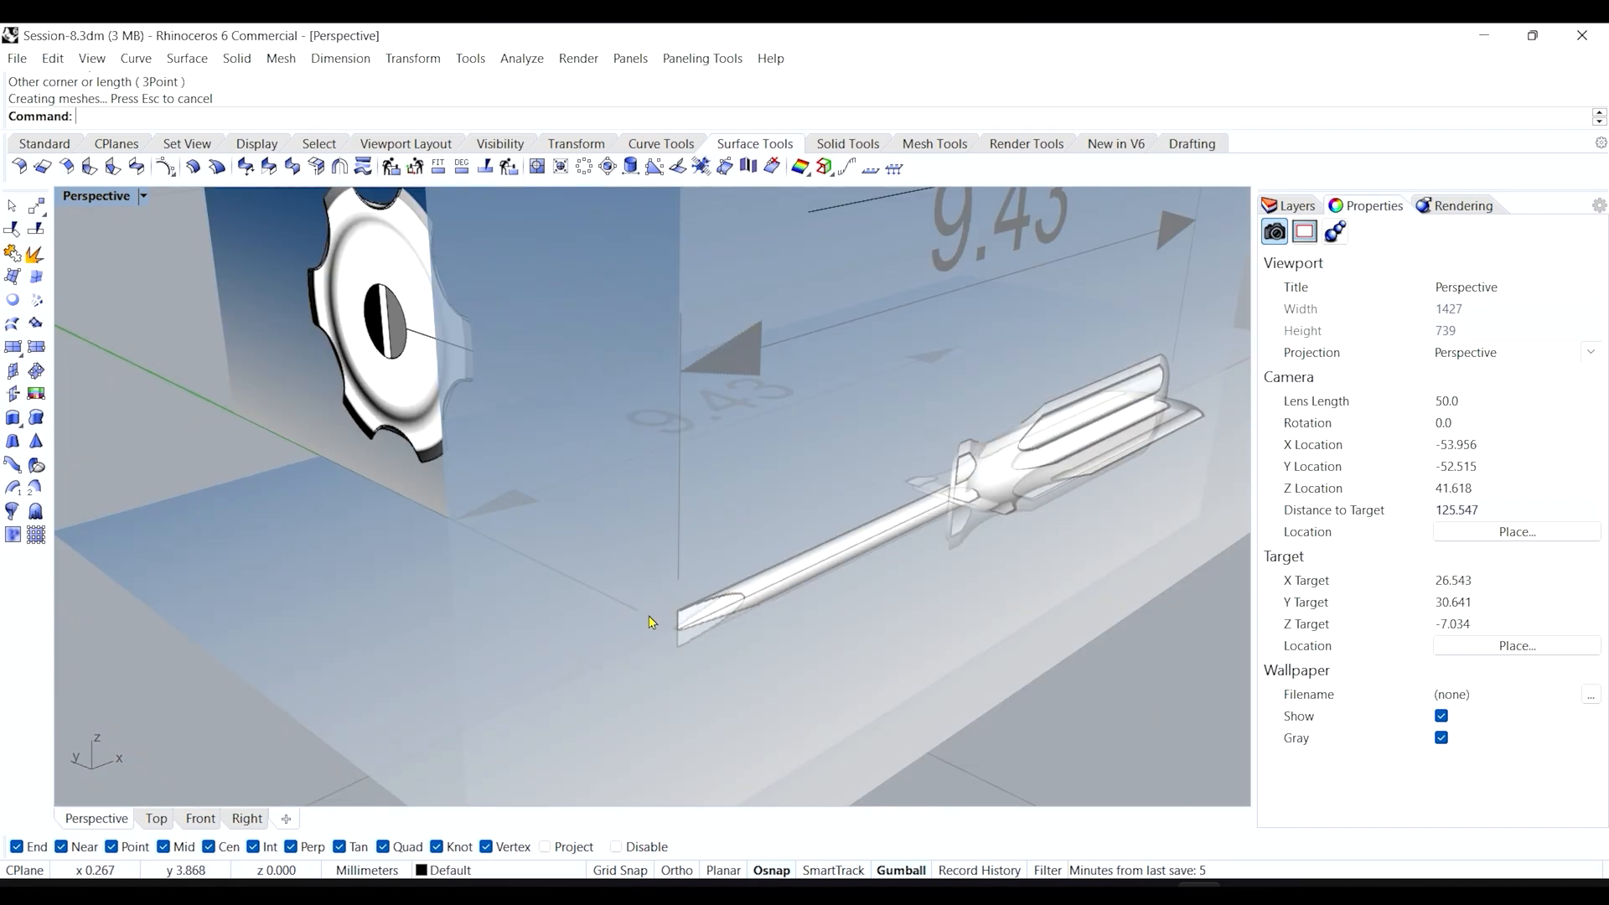
scroll(652, 622, "down", 4)
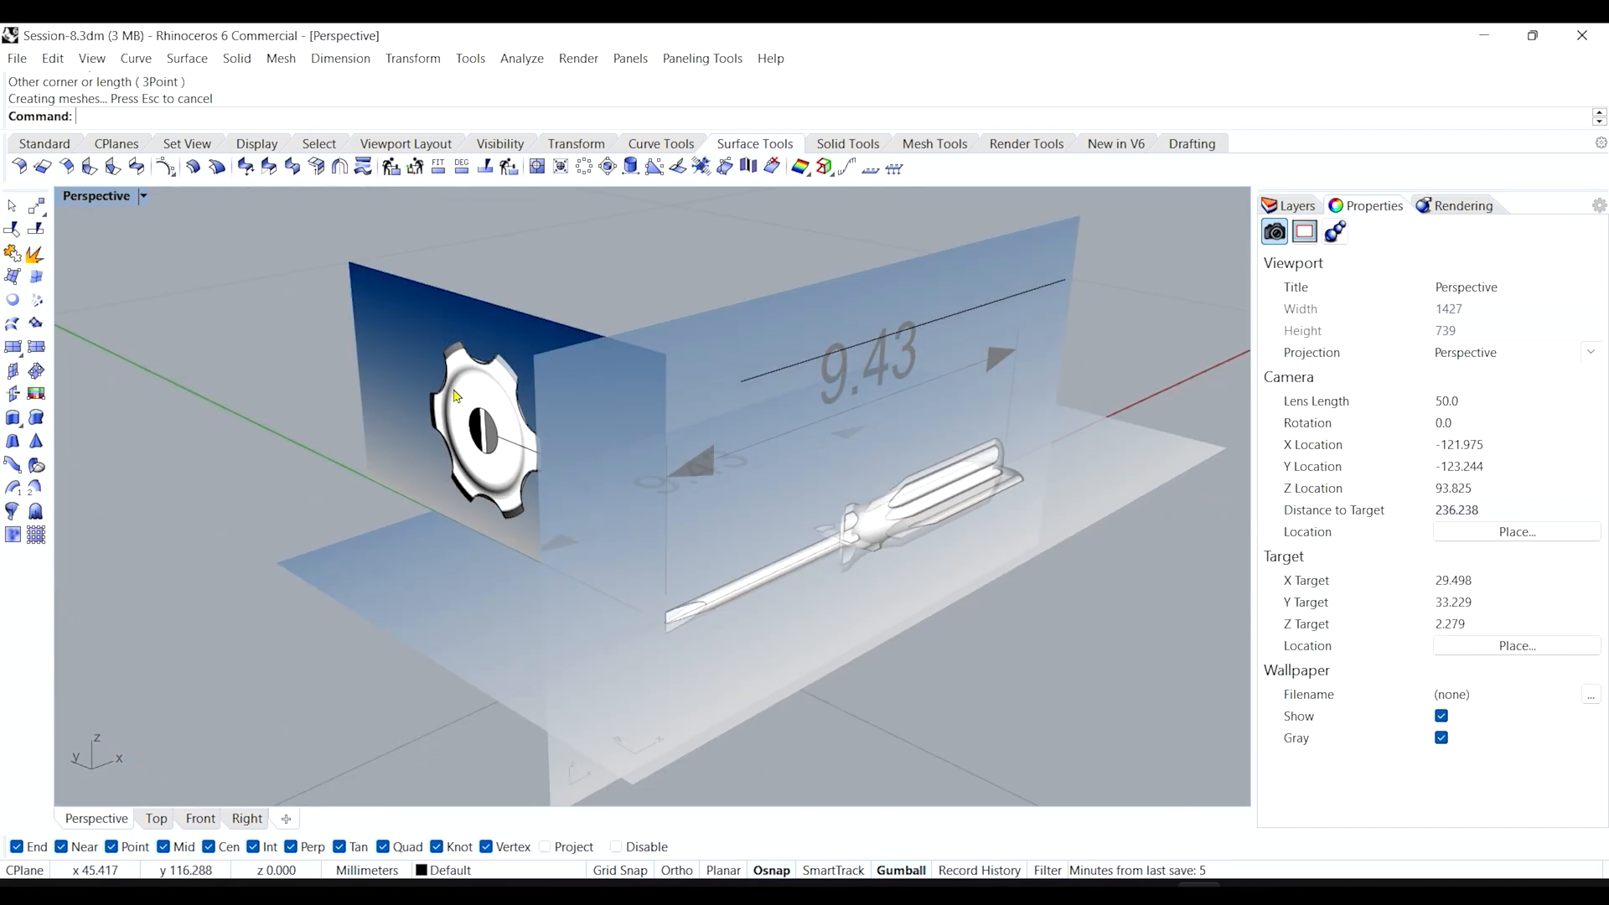
right_click_drag(461, 360, 489, 388)
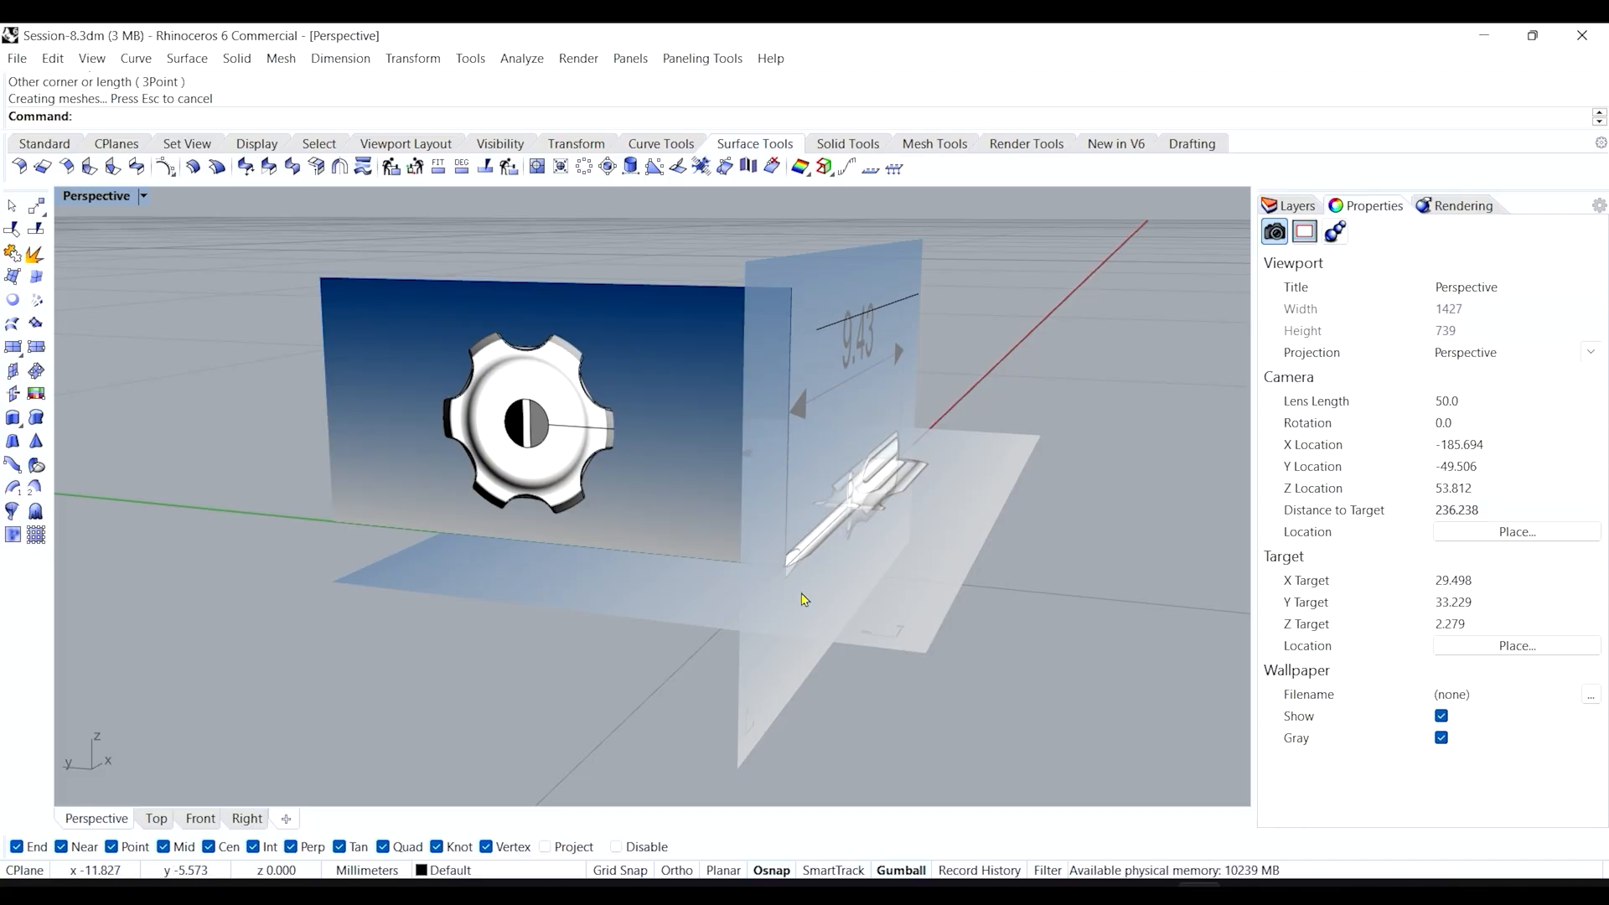
right_click_drag(801, 594, 679, 588)
scroll(853, 535, "up", 2)
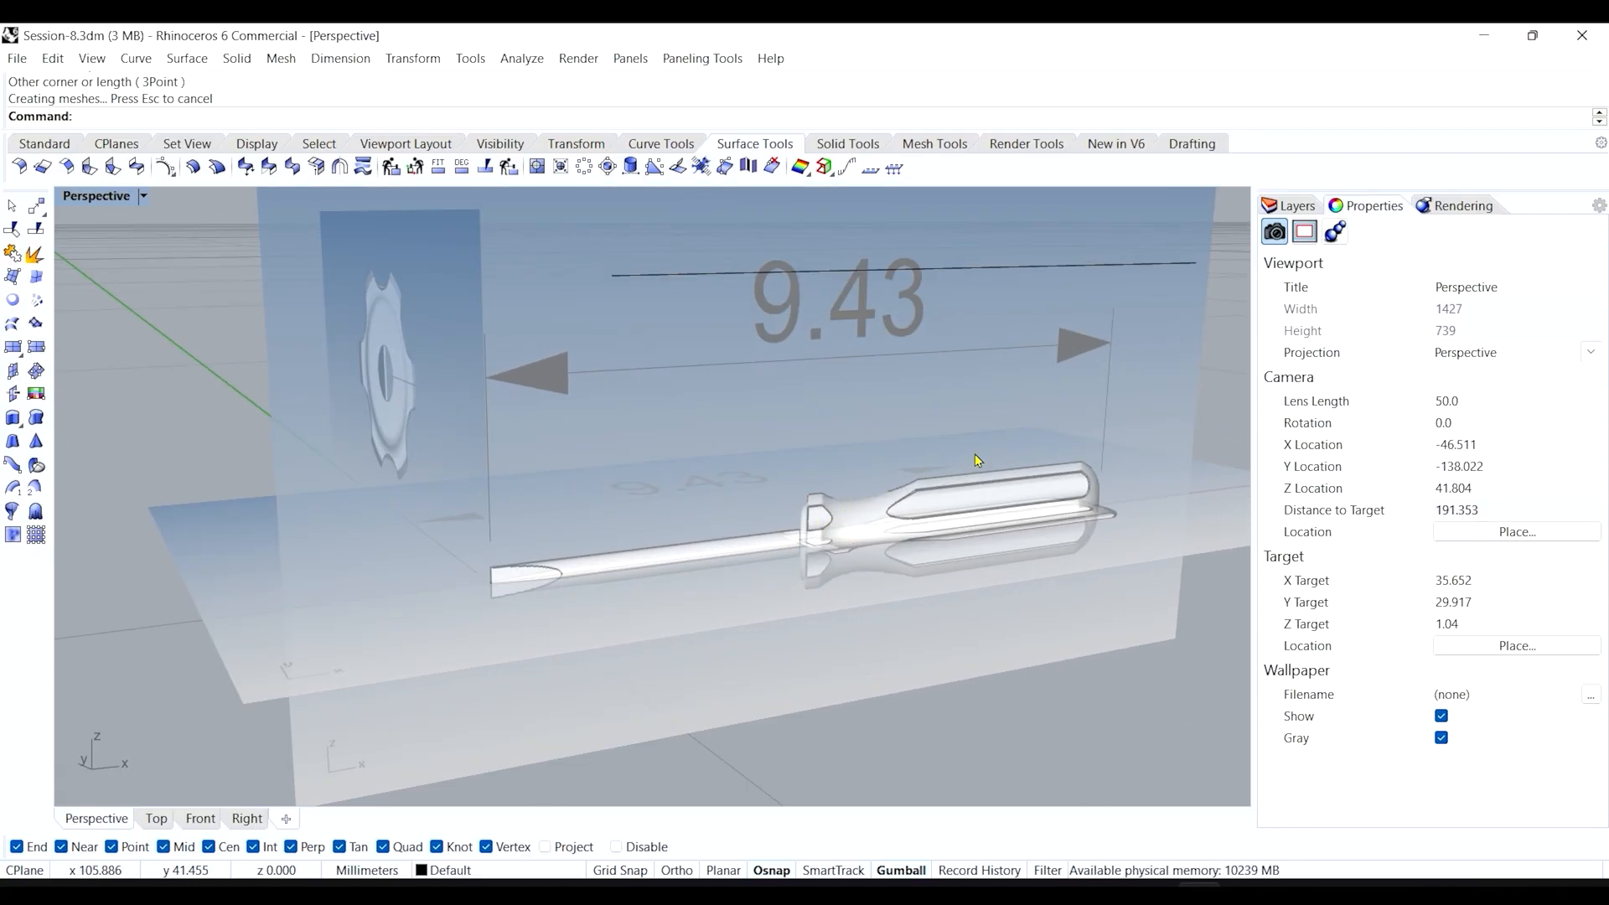
right_click_drag(516, 475, 407, 393)
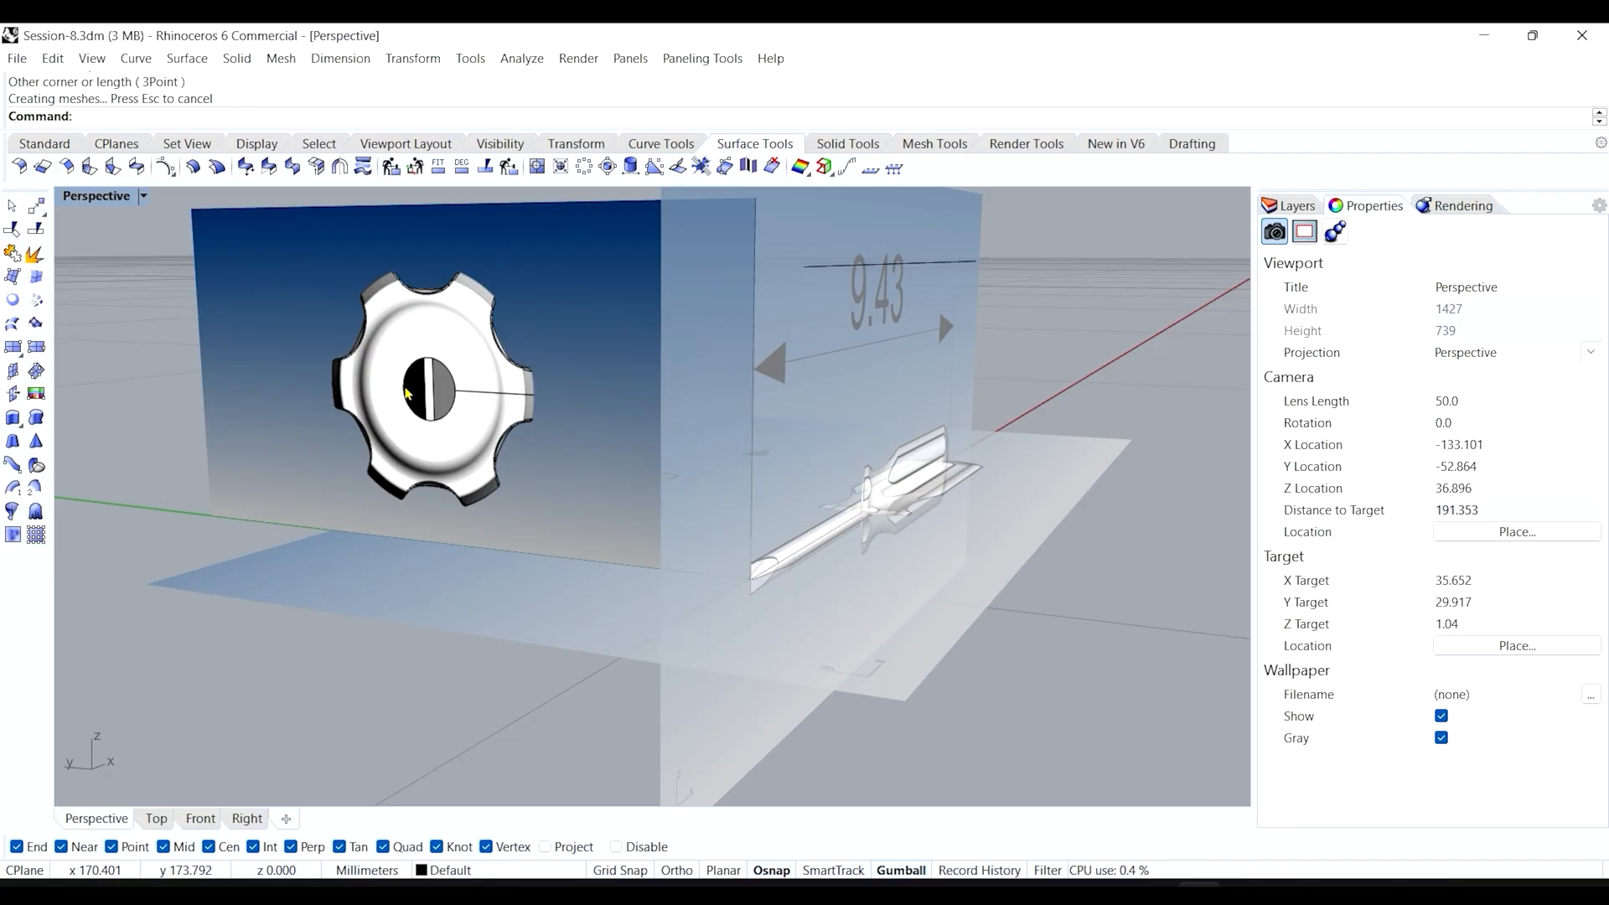
left_click(255, 311)
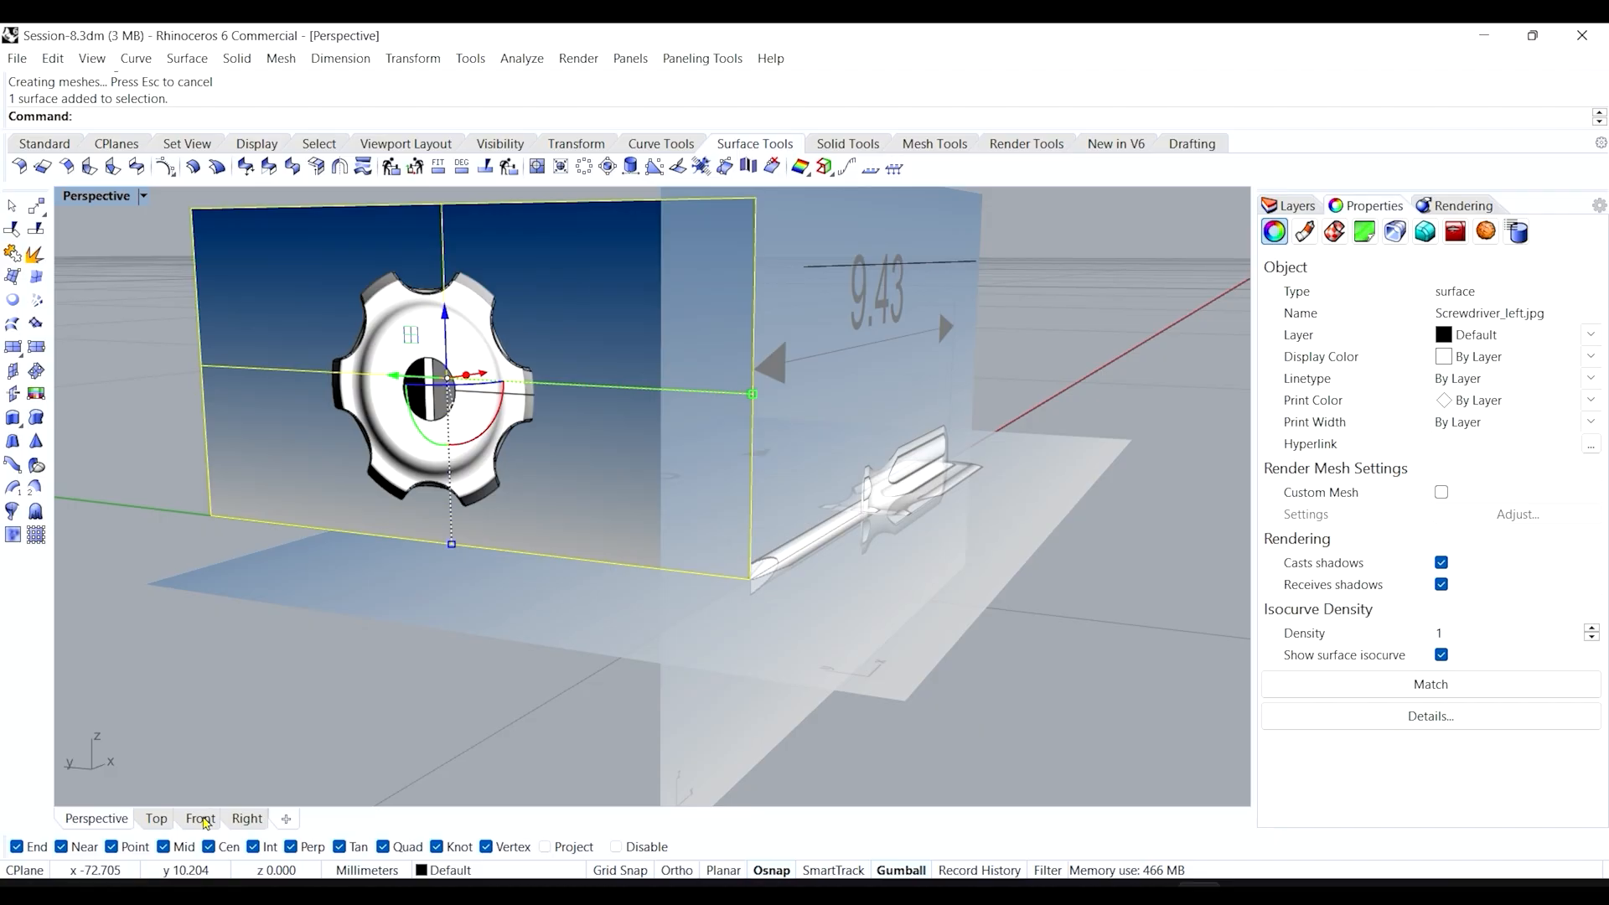
In the Right view, place a point at the knob centre of the gear picture.
left_click(201, 819)
left_click(241, 819)
left_click(266, 587)
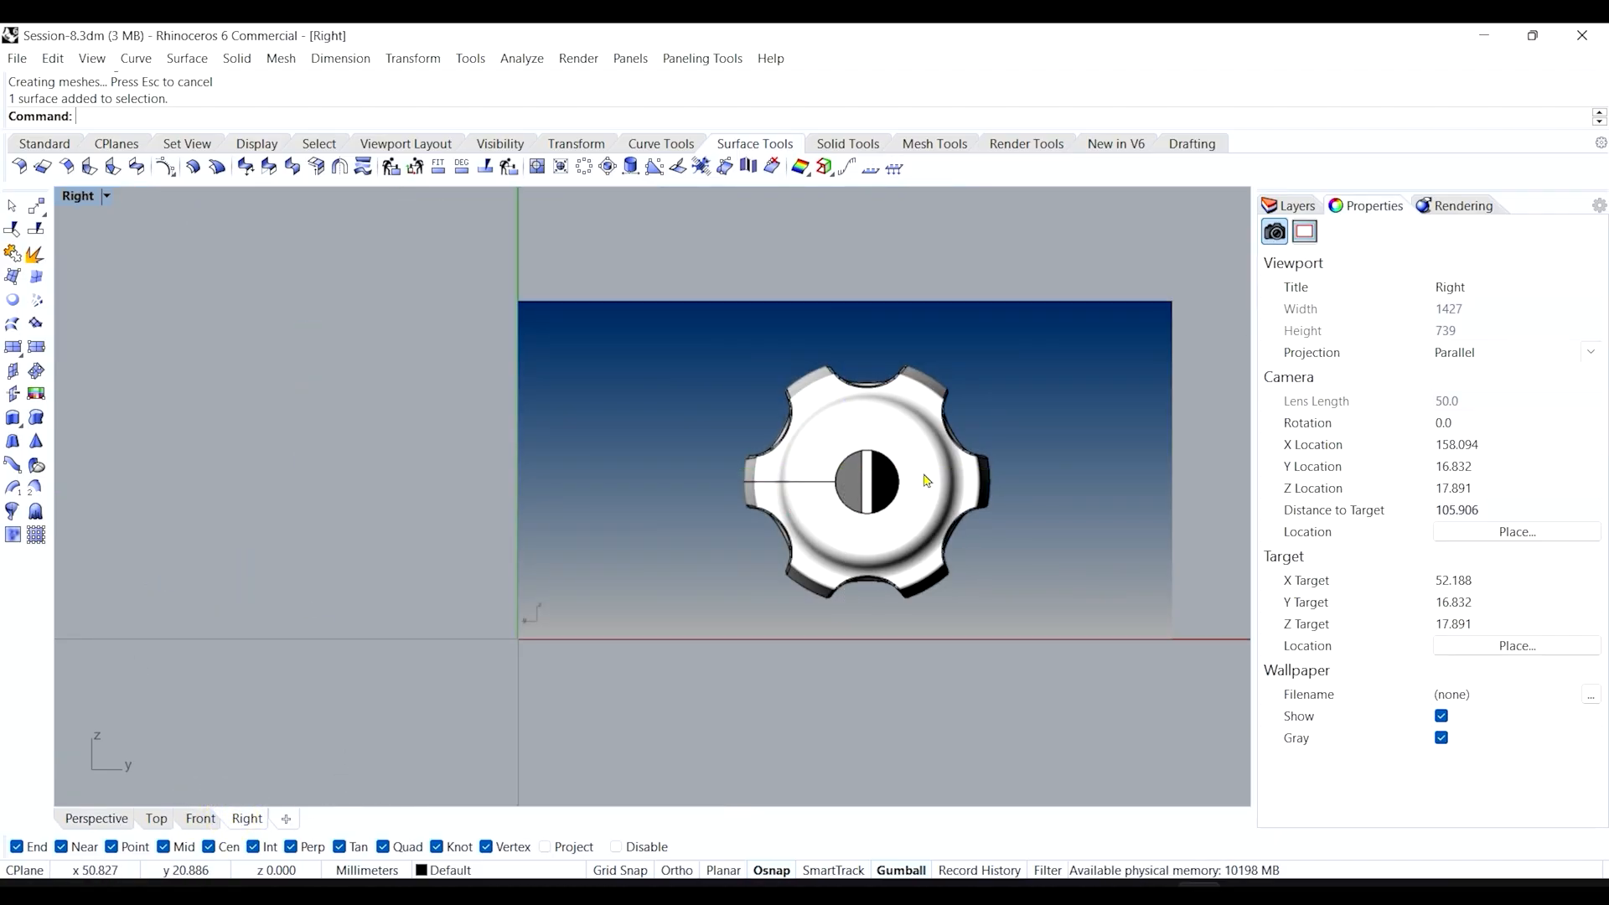
left_click(40, 149)
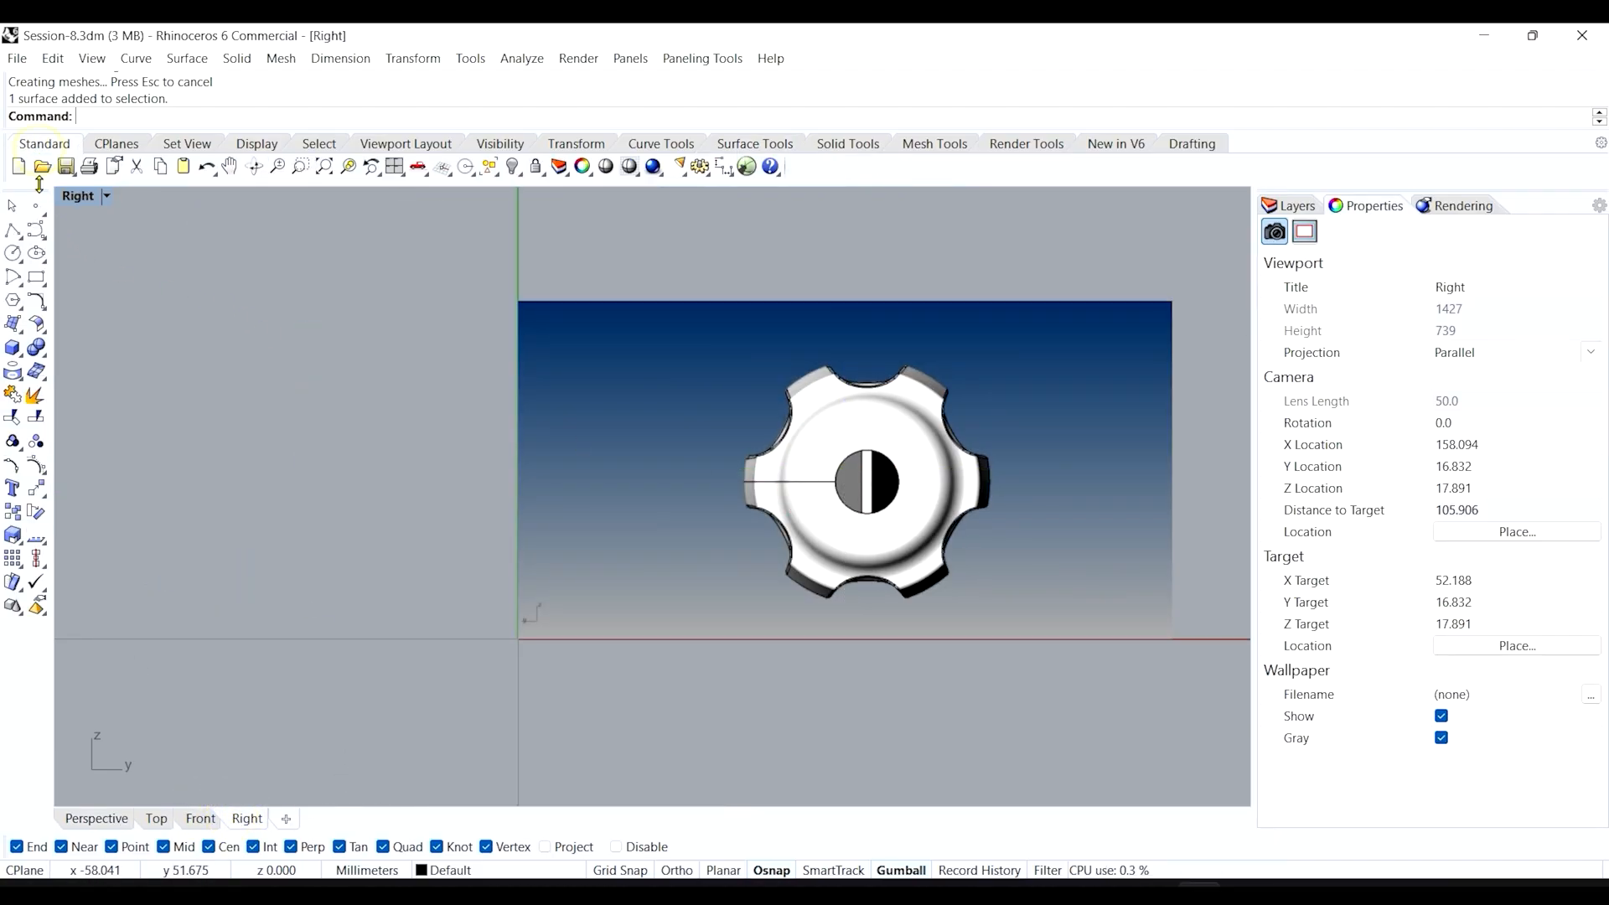
left_click(40, 212)
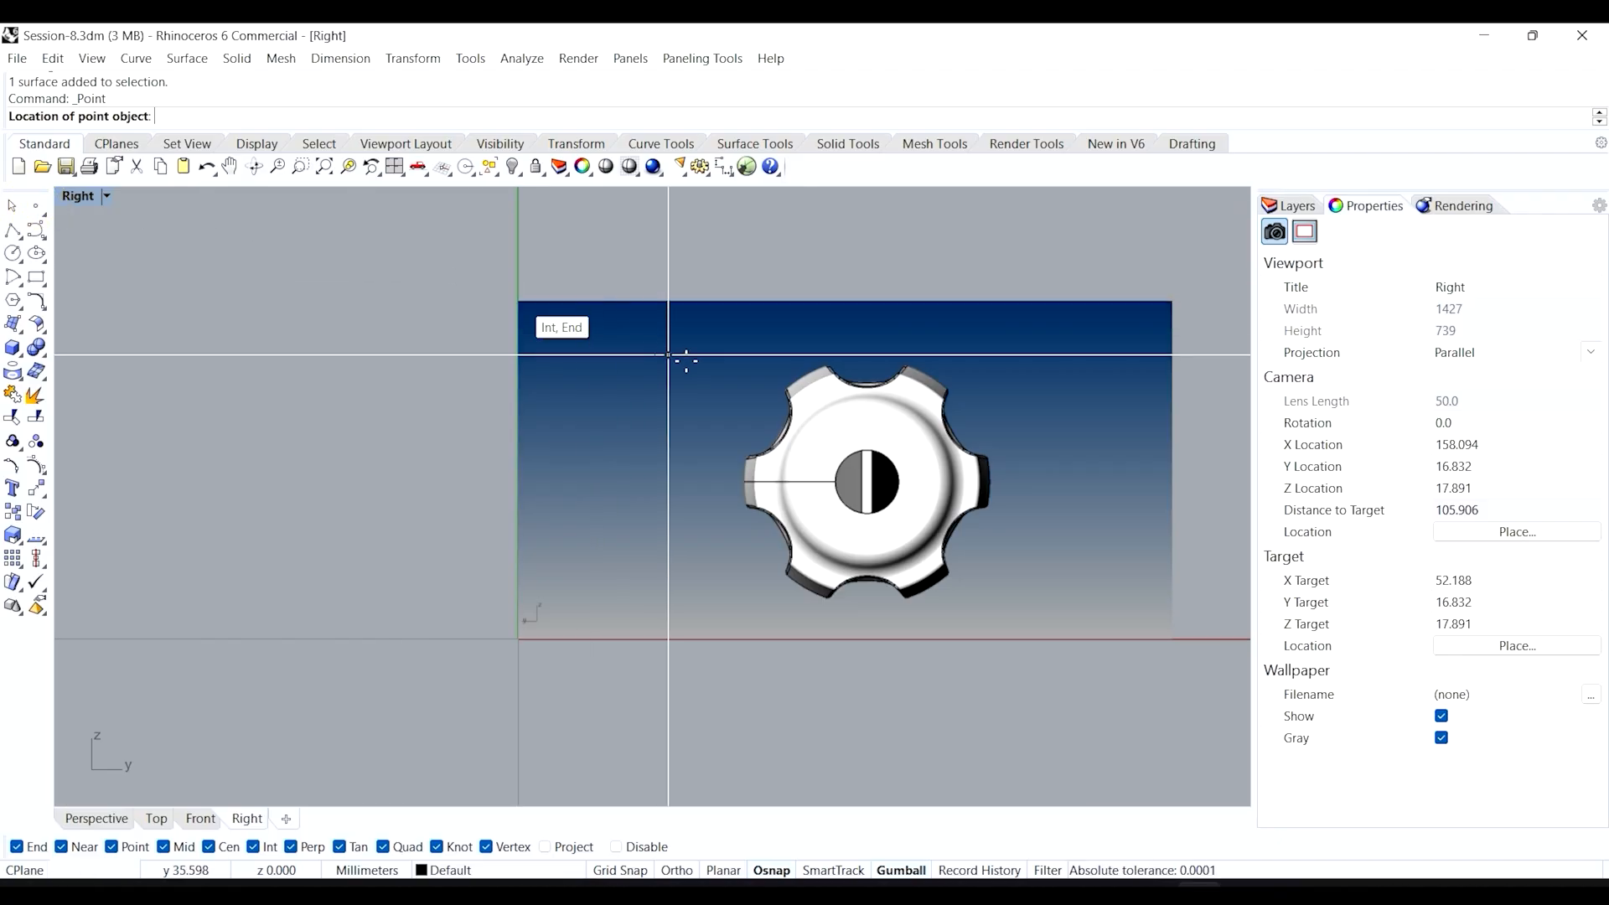
scroll(947, 475, "up", 10)
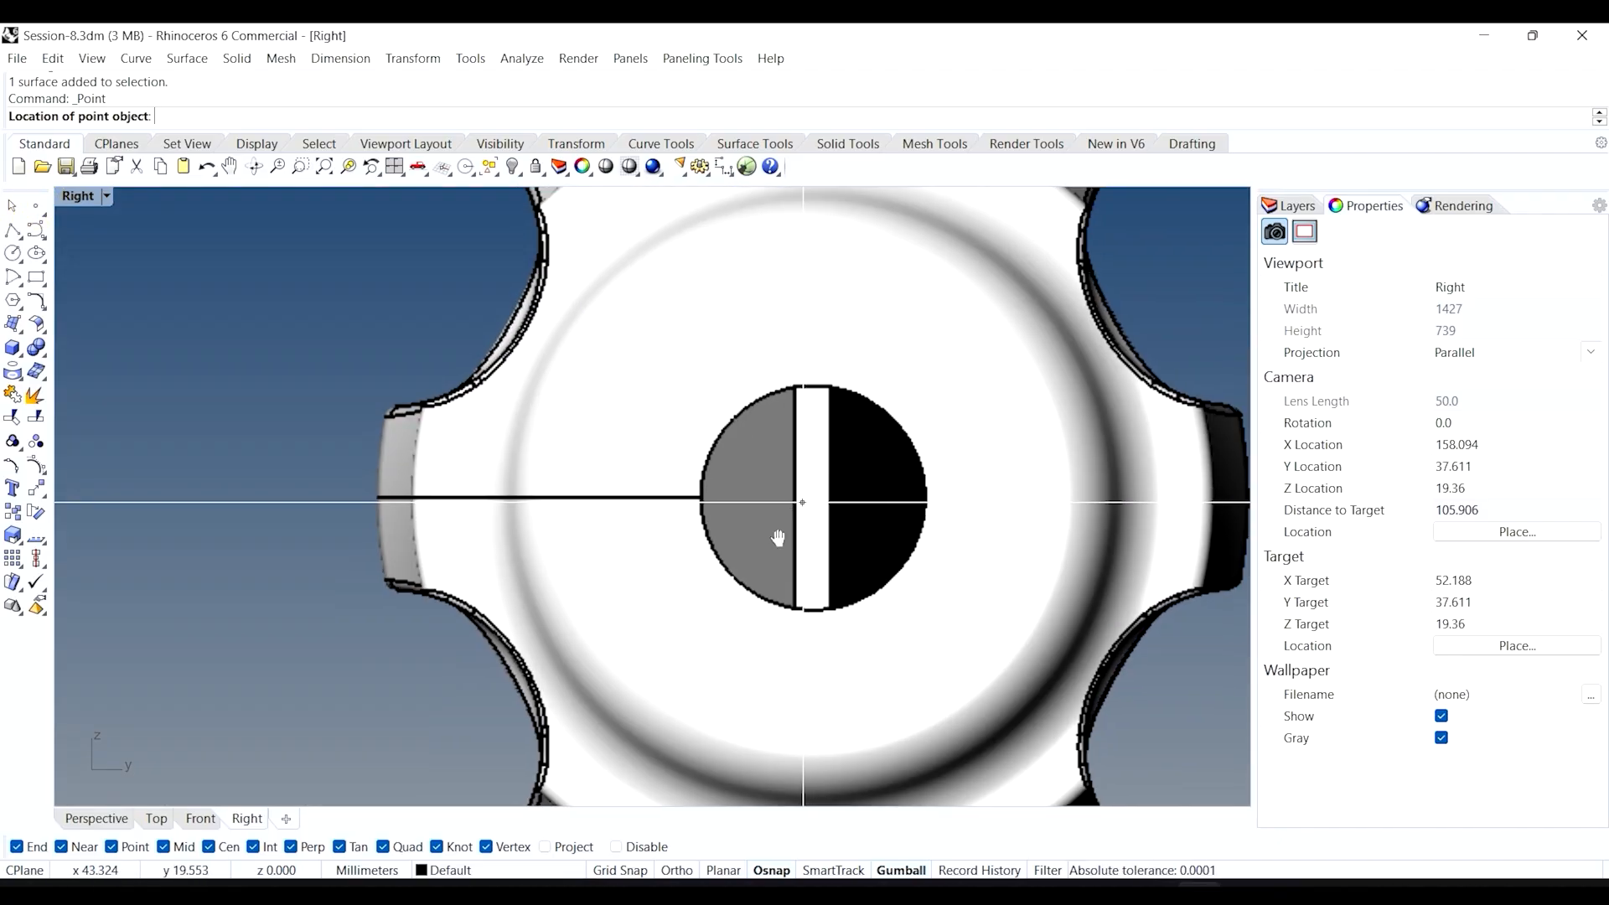
scroll(668, 568, "down", 2)
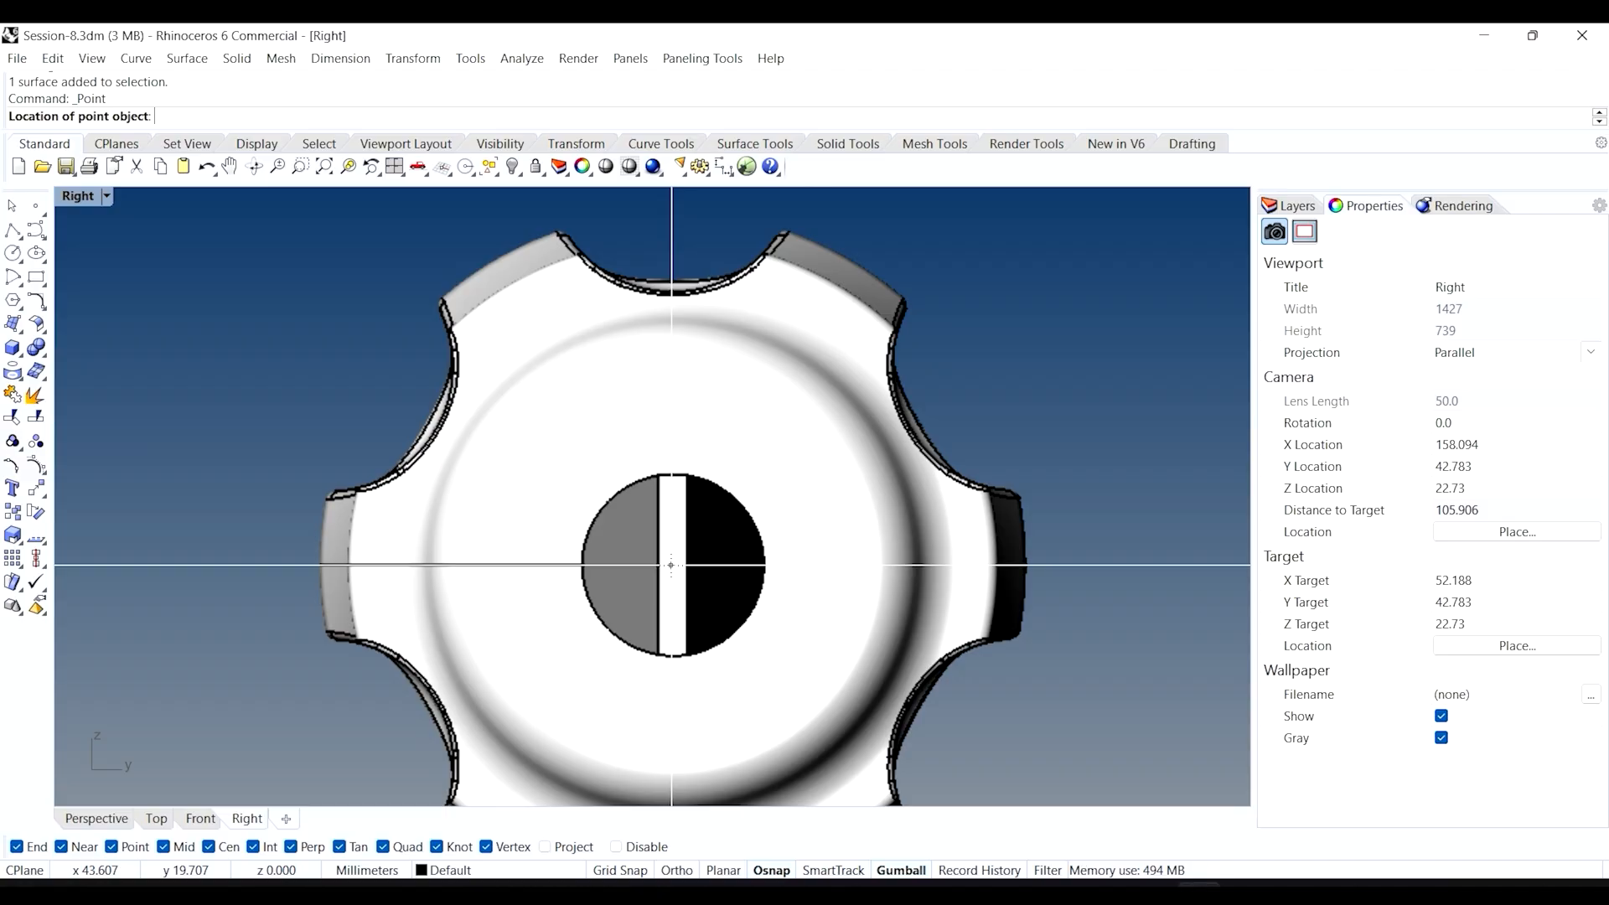
left_click(670, 565)
Select the gear picture together with its knob-centre point and start Move.
scroll(645, 508, "down", 3)
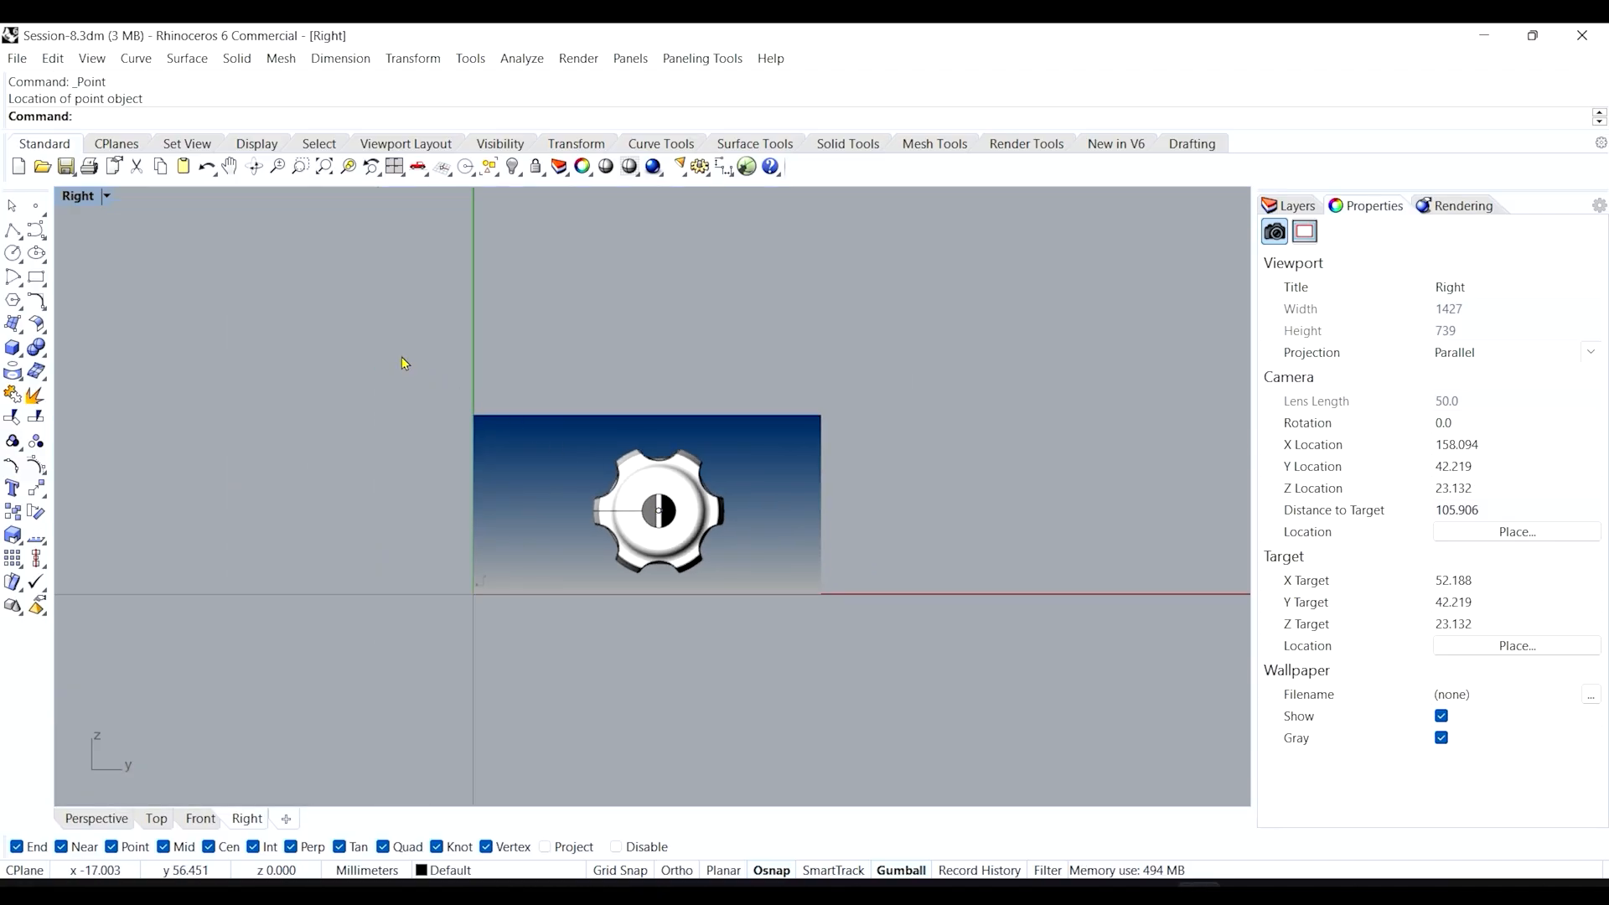
left_click(623, 457)
scroll(646, 508, "up", 4)
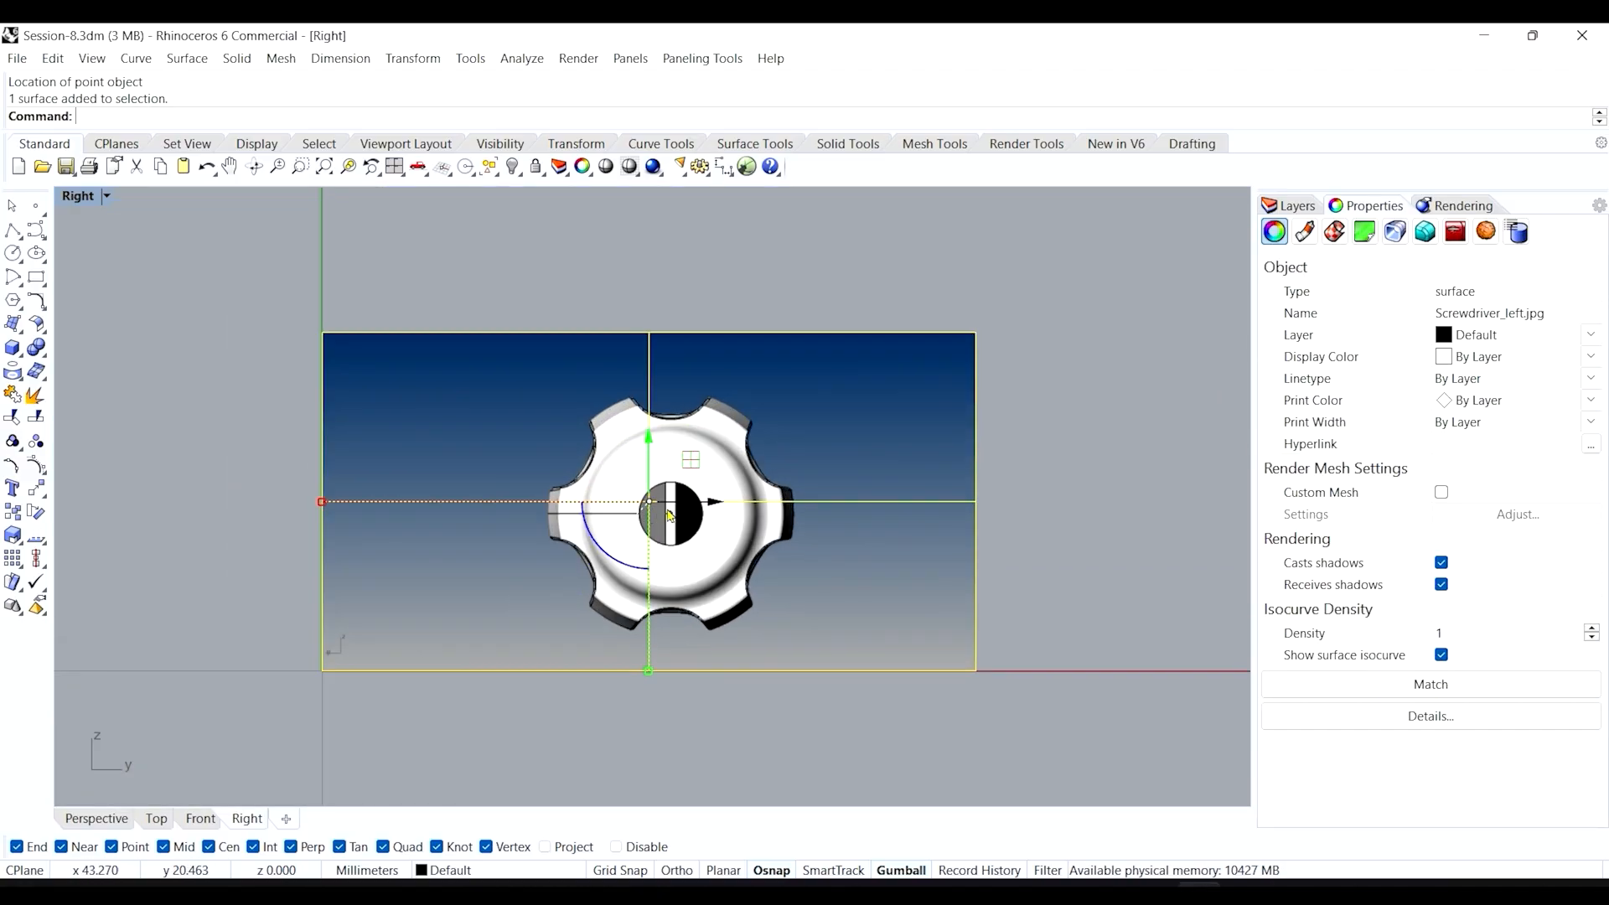
left_click(668, 514, "shift")
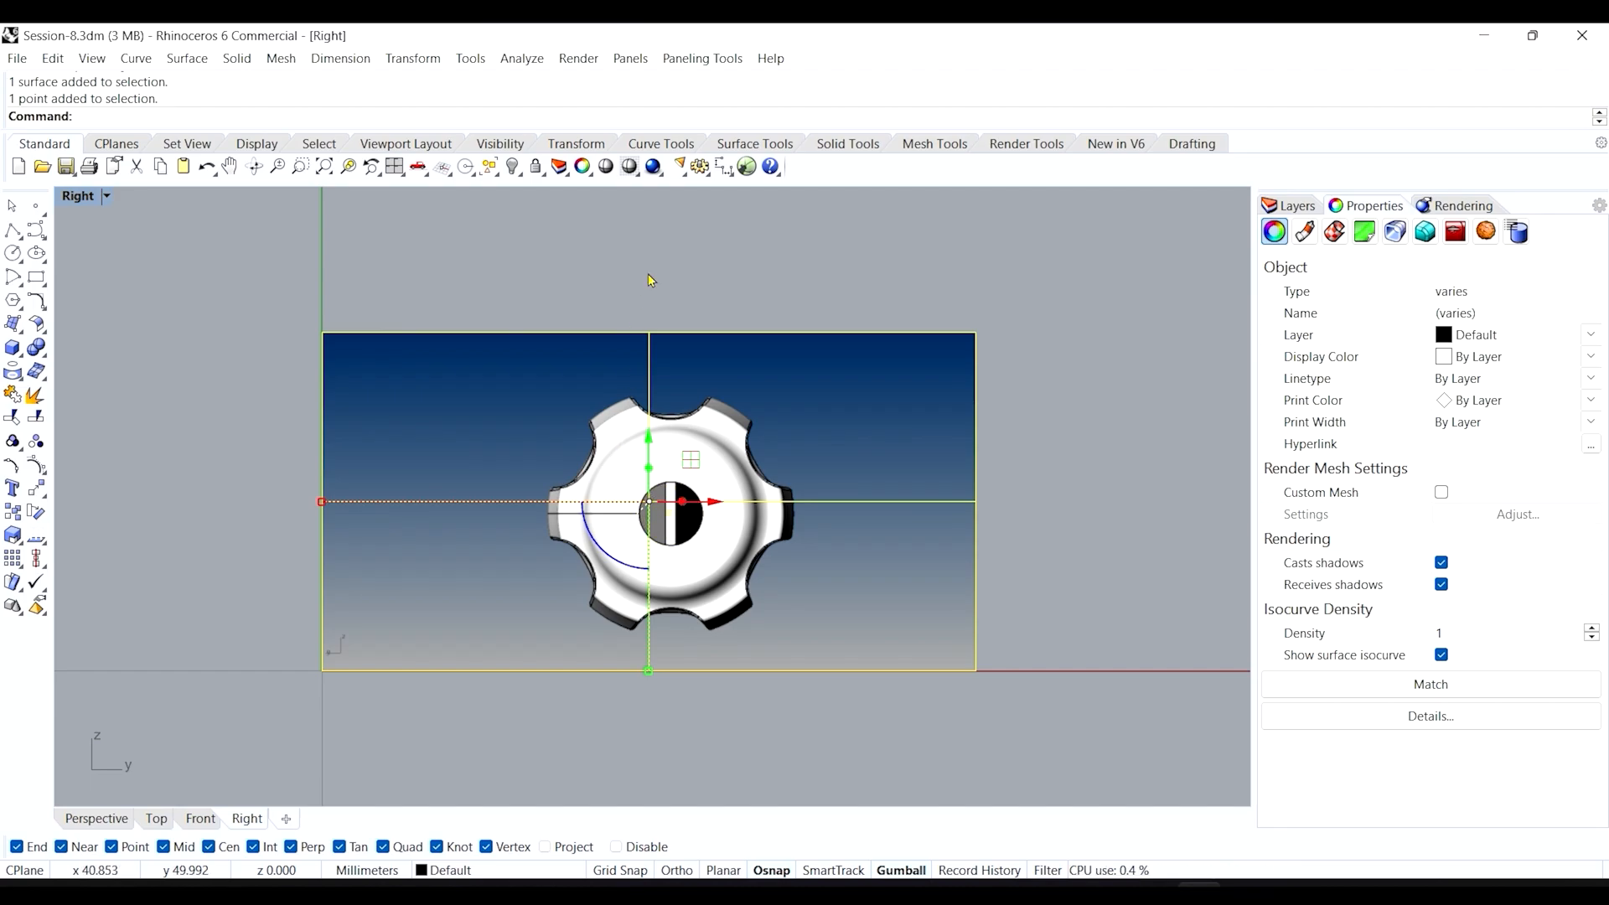
key("Return")
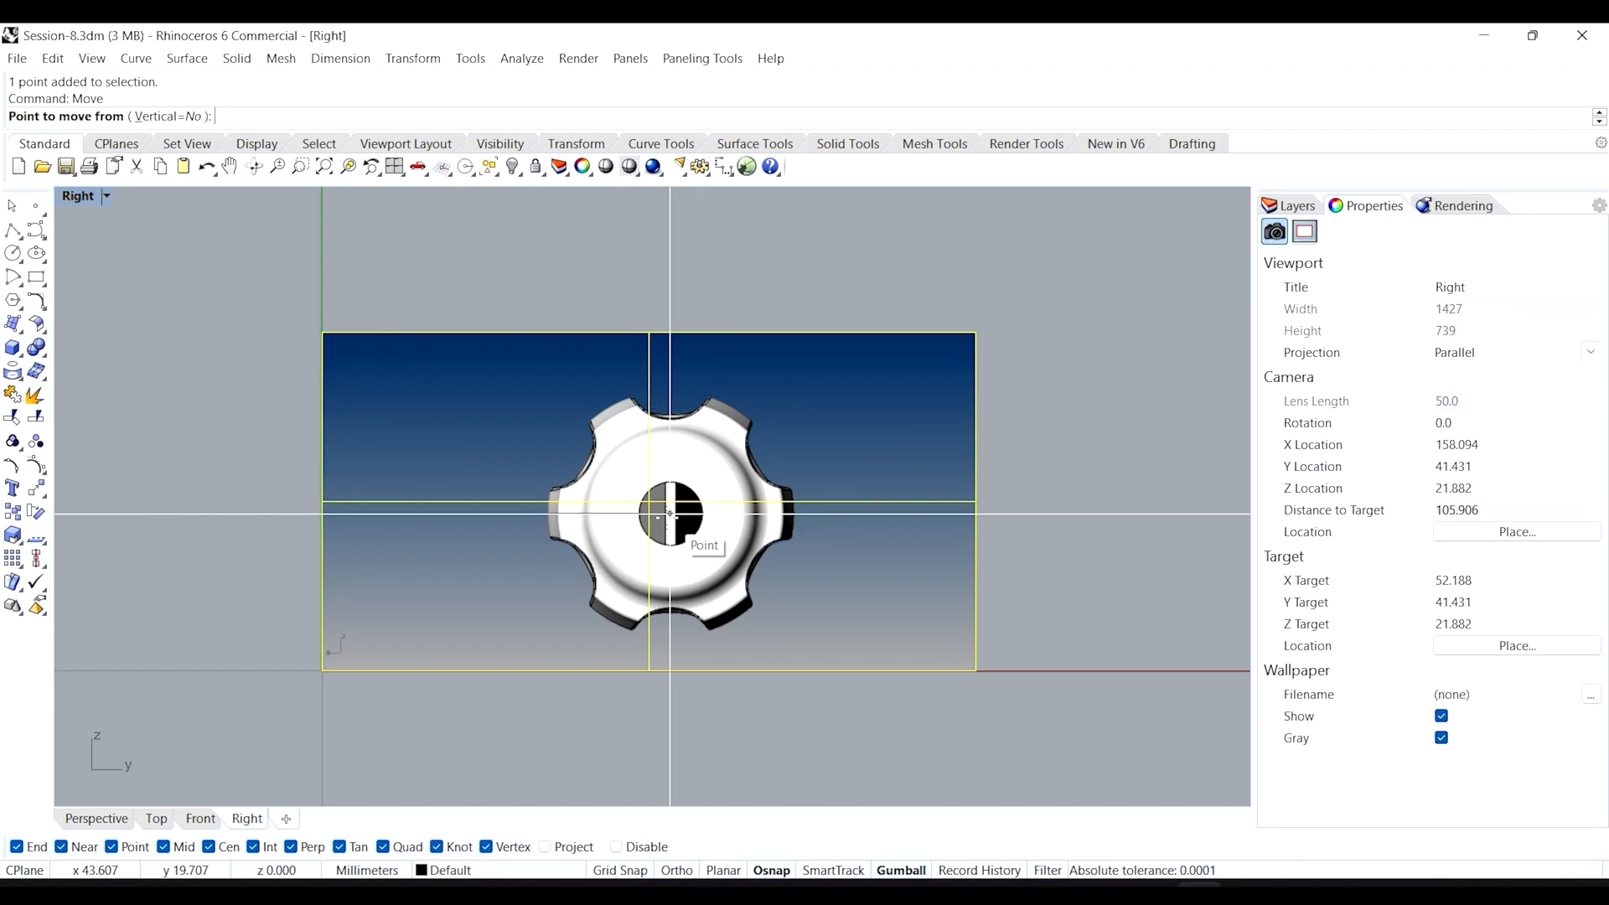
Move the knob picture from its centre point to the origin.
left_click(670, 514)
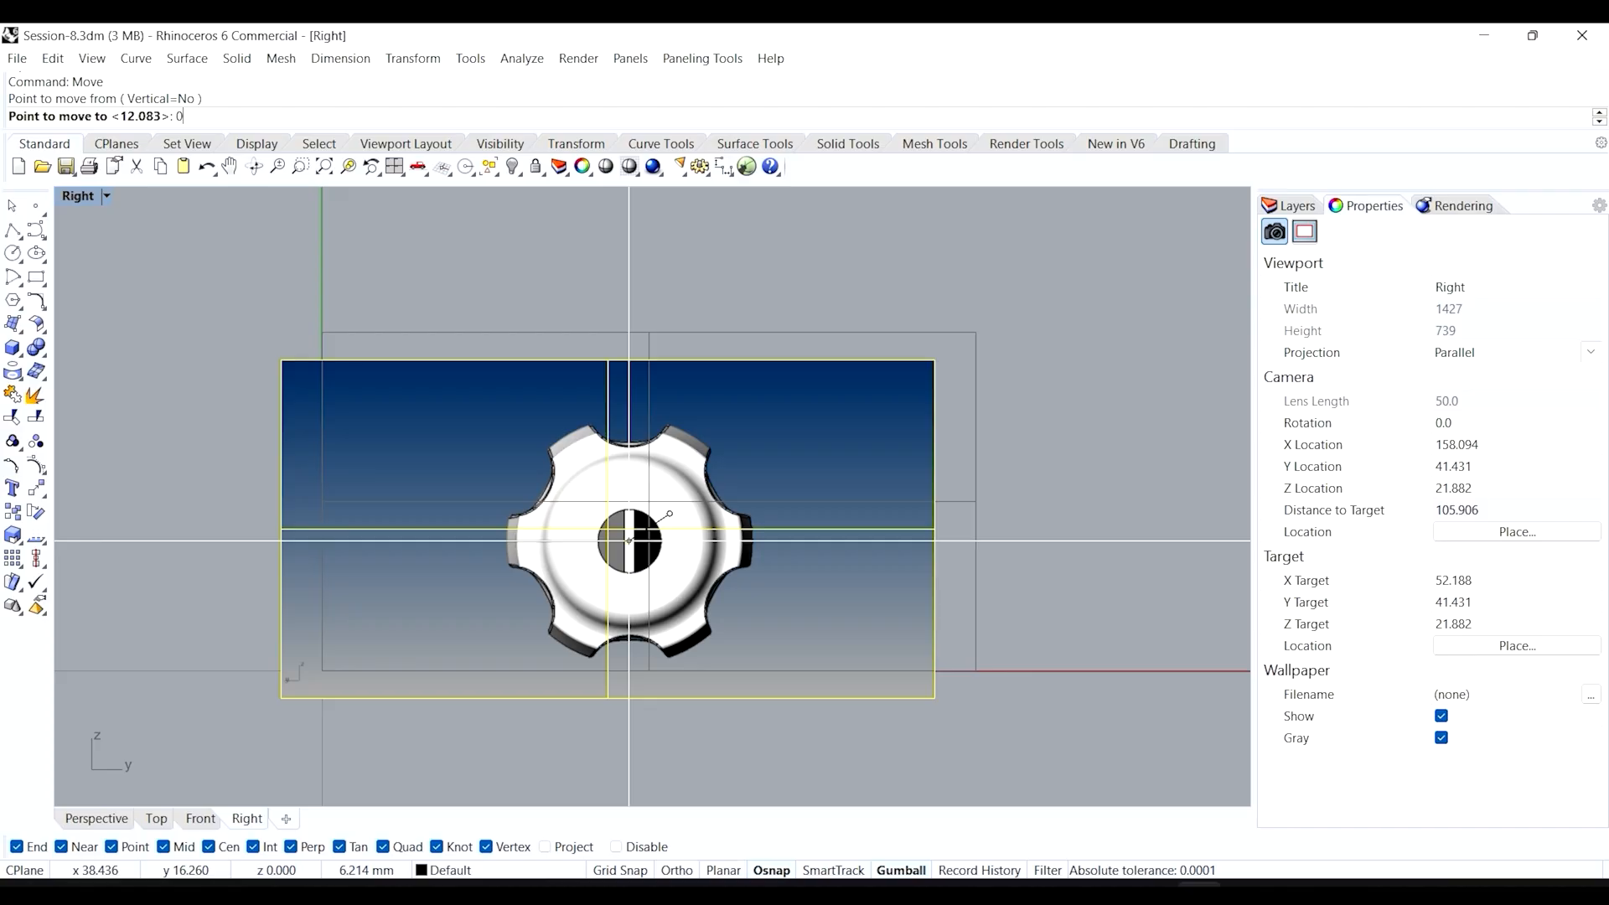
key("Return")
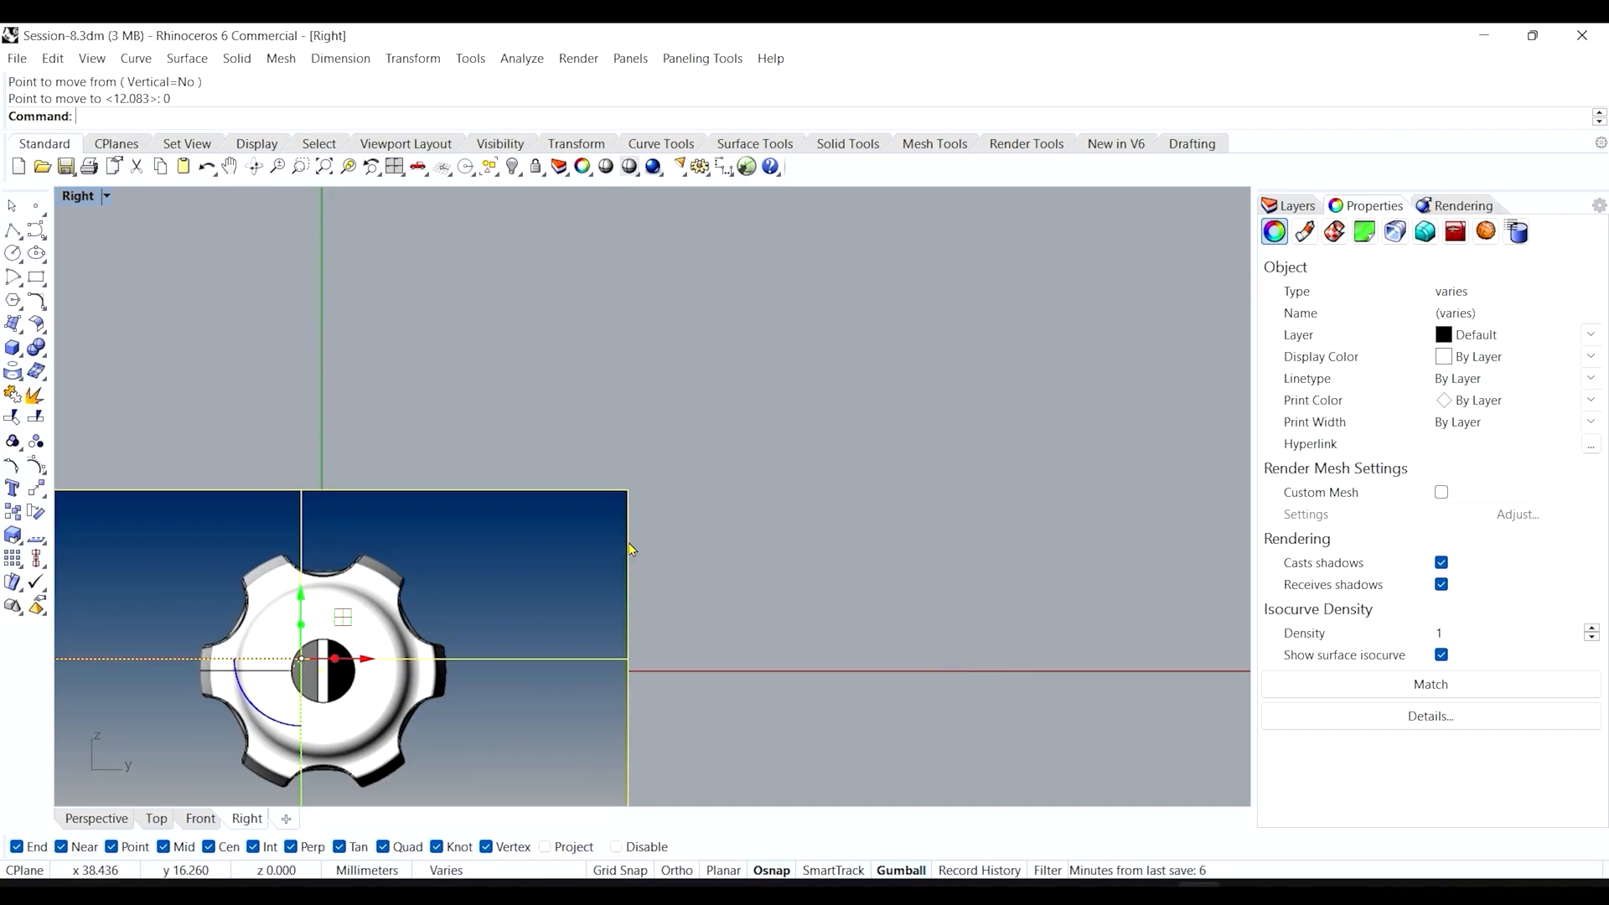
left_click(435, 406)
right_click_drag(327, 662, 512, 538)
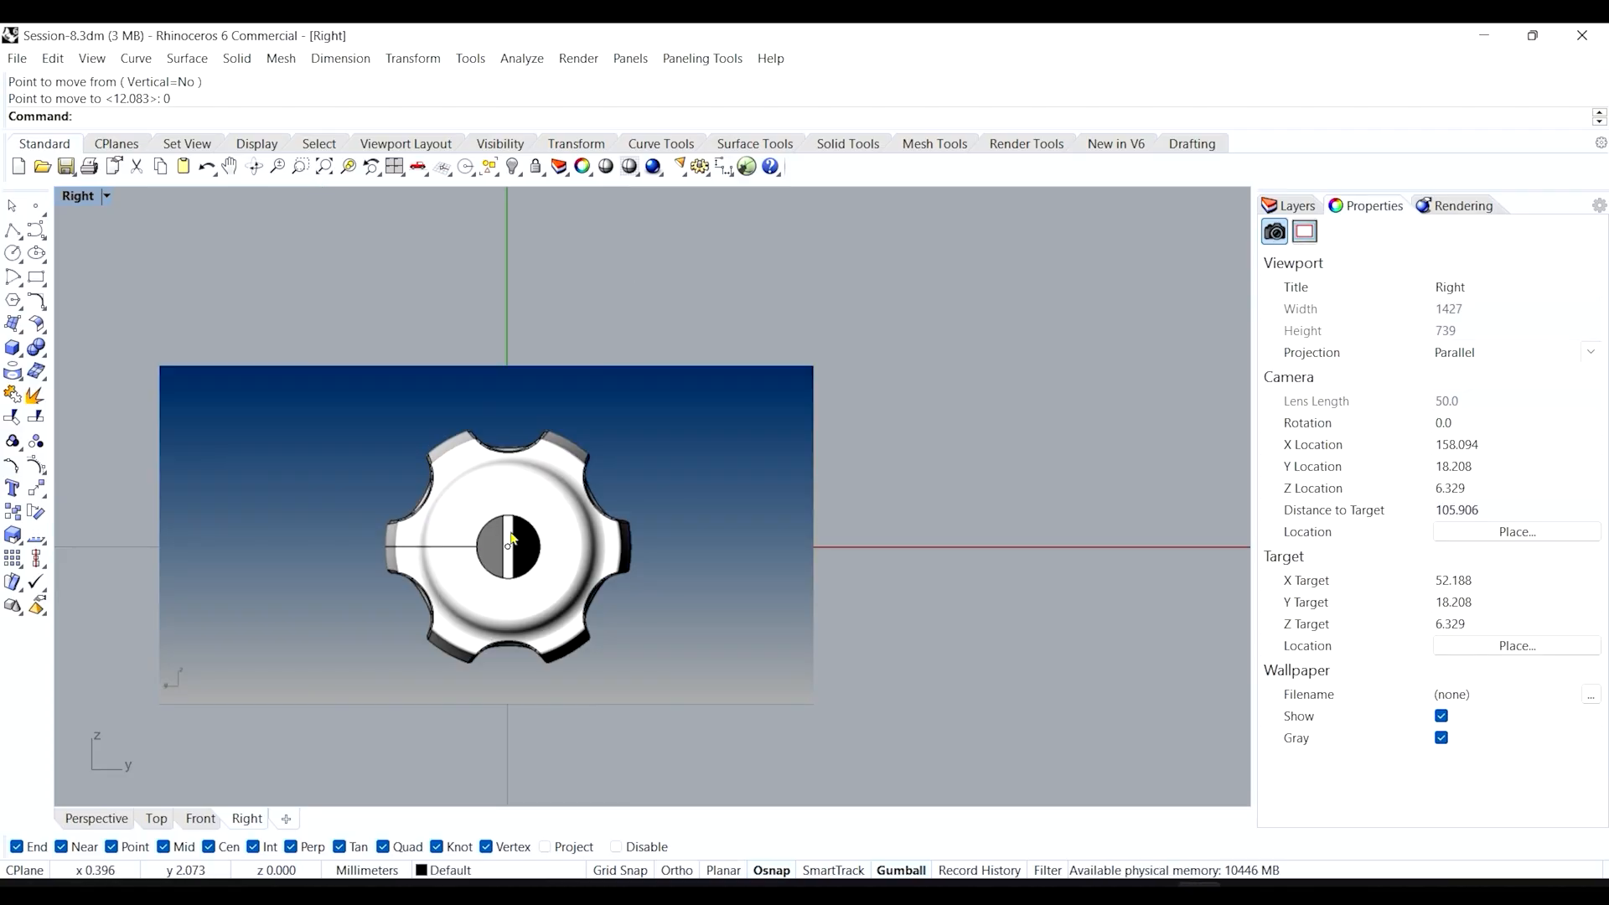
Set the knob picture's material Object transparency to 39%.
left_click(683, 453)
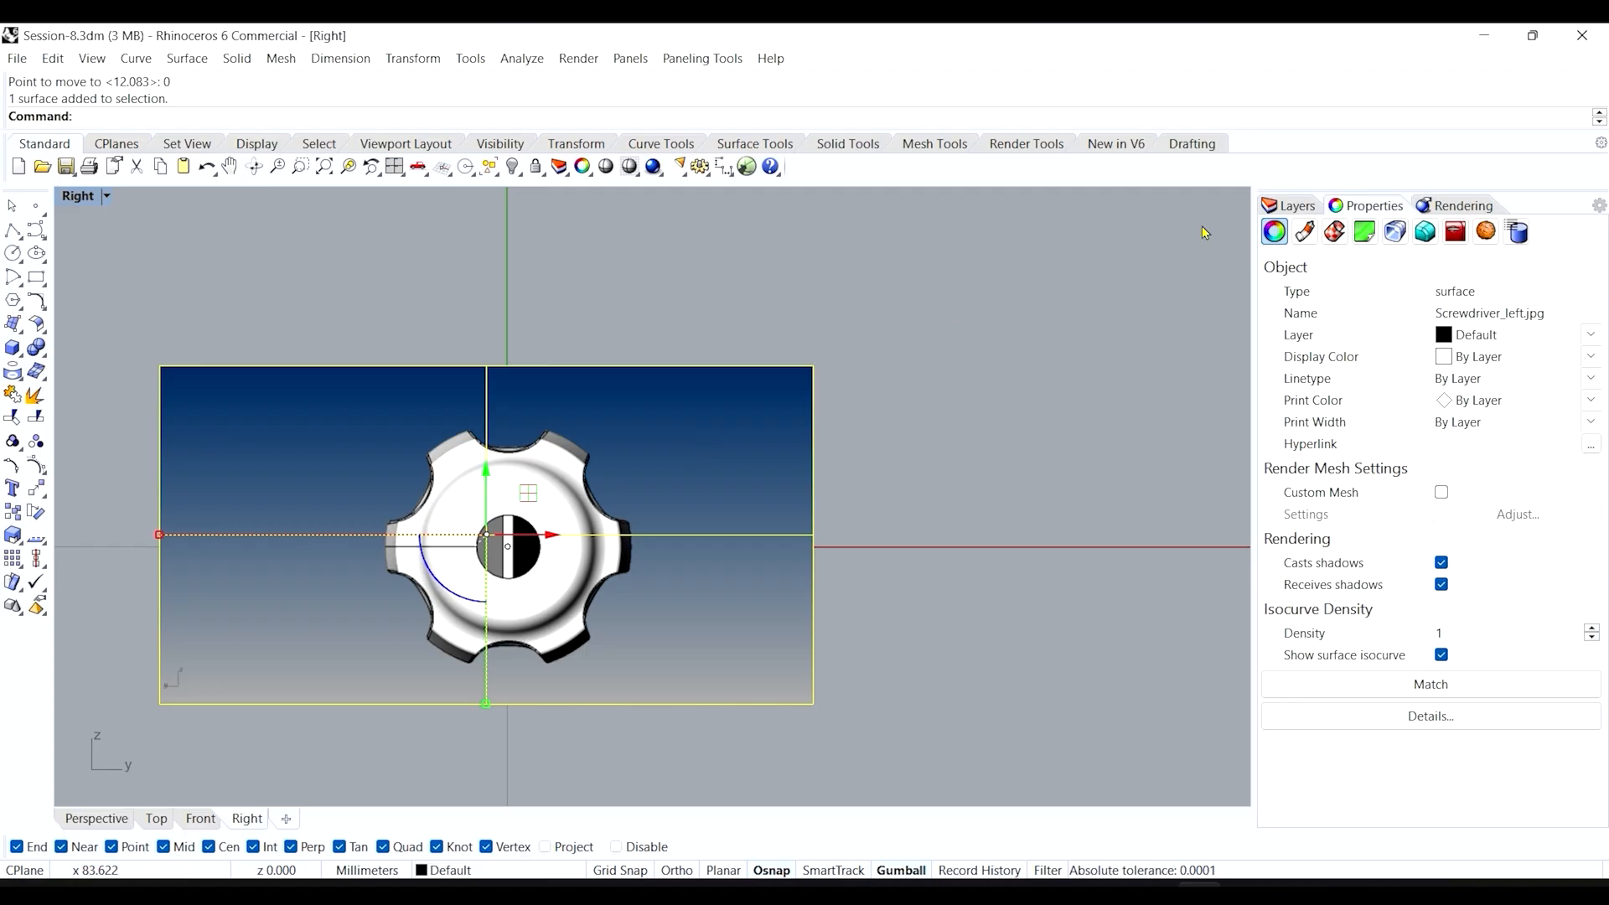
left_click(1305, 235)
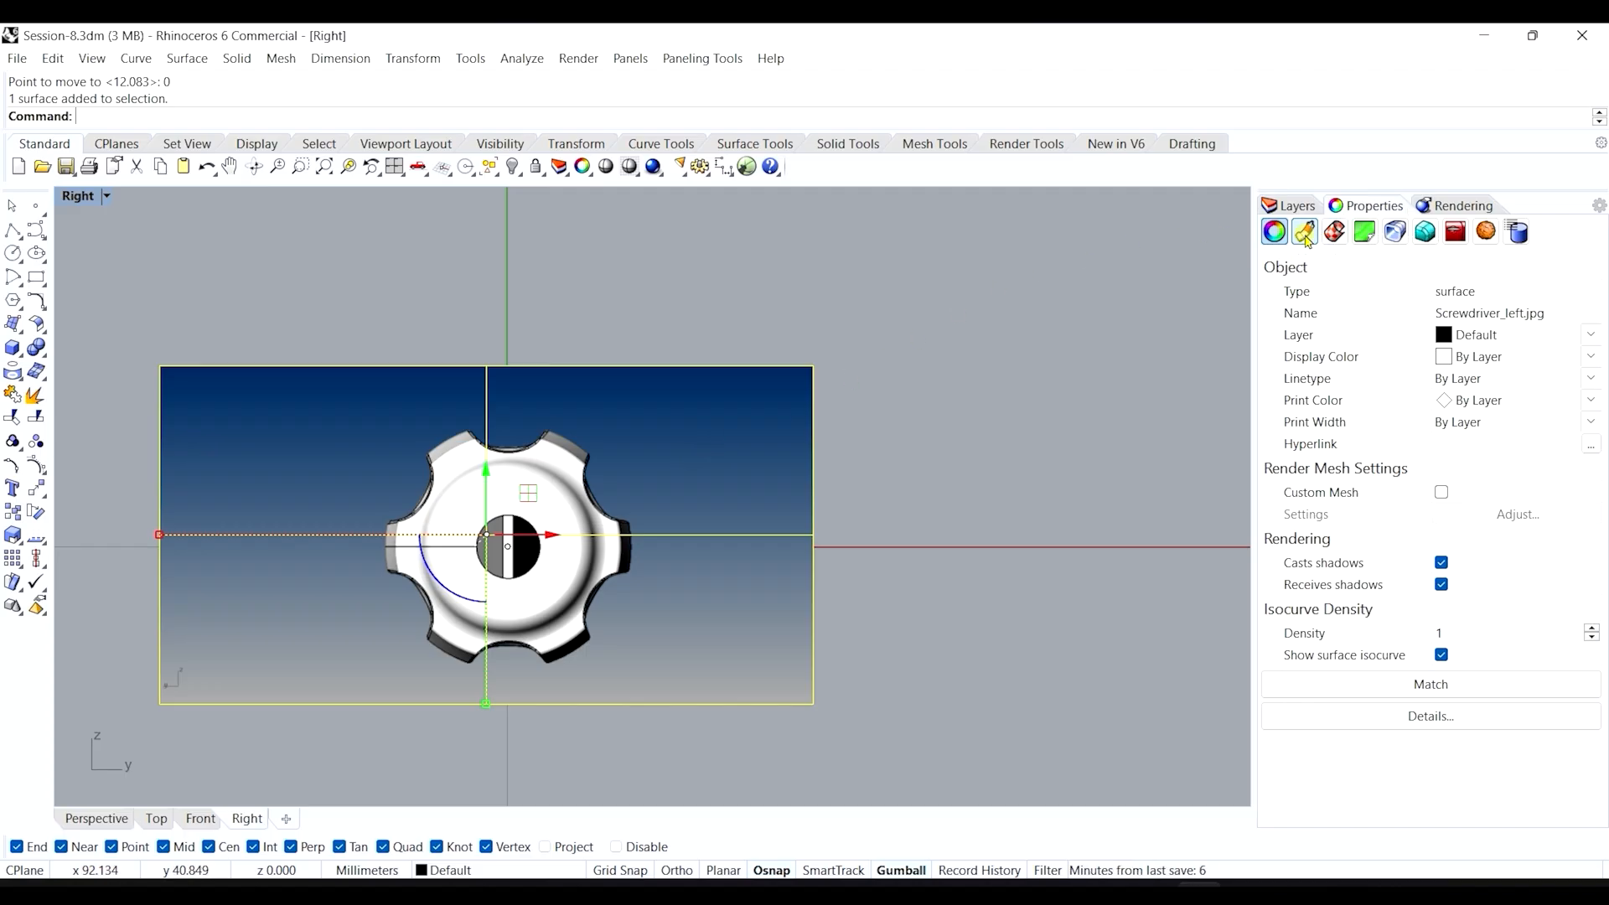
left_click_drag(1421, 756, 1475, 757)
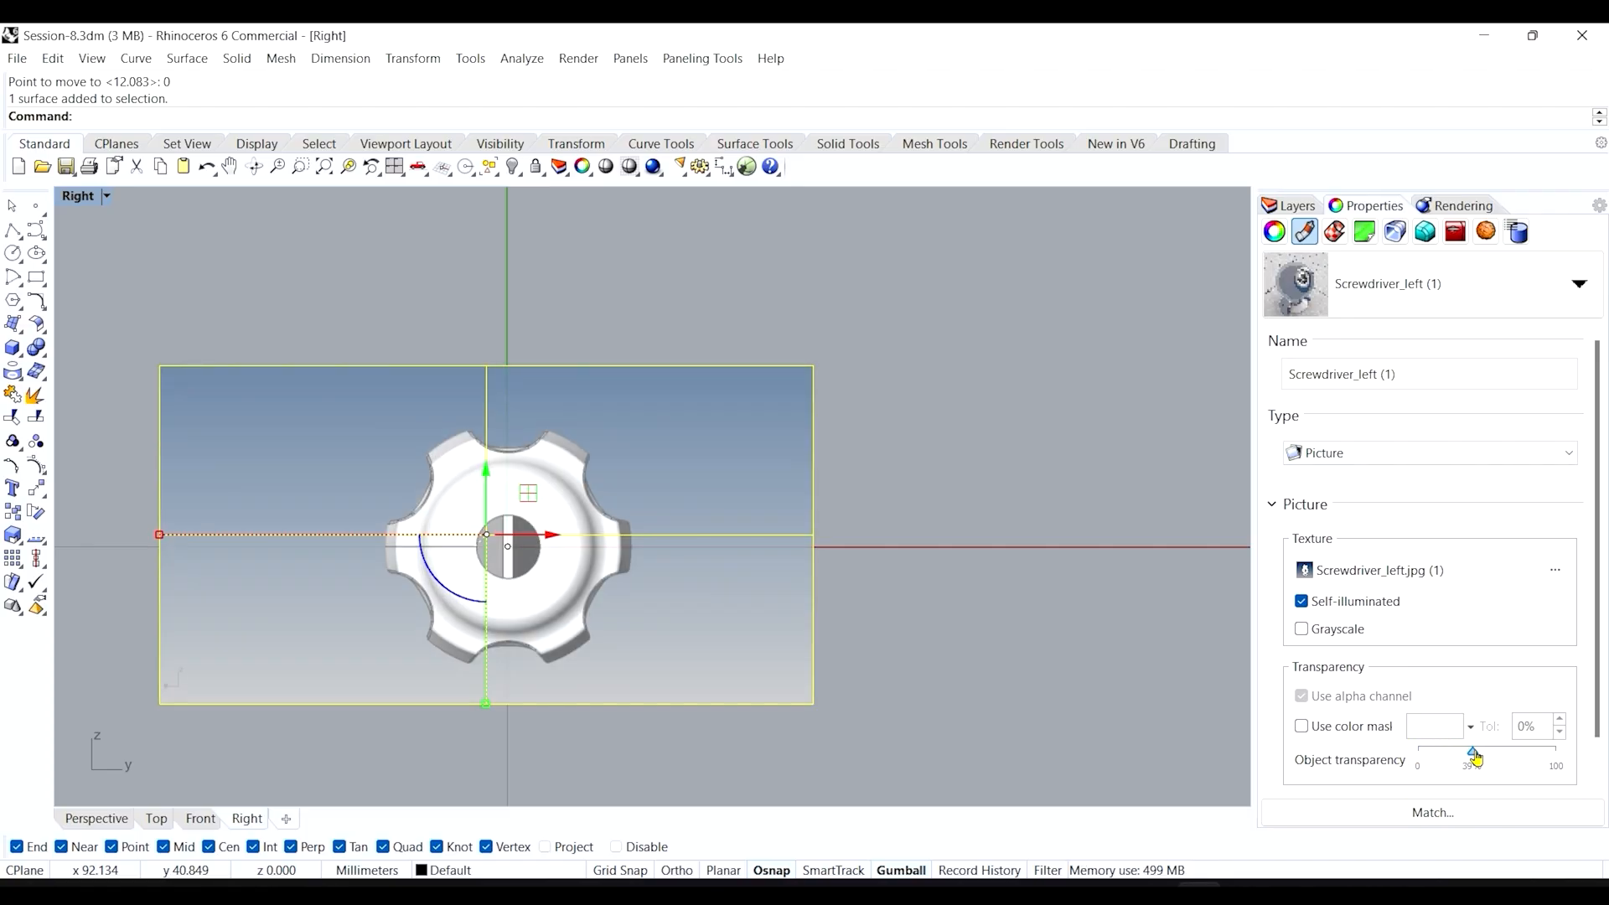
Delete the helper point at the knob centre and return to the Perspective view.
left_click(1013, 456)
left_click(508, 549)
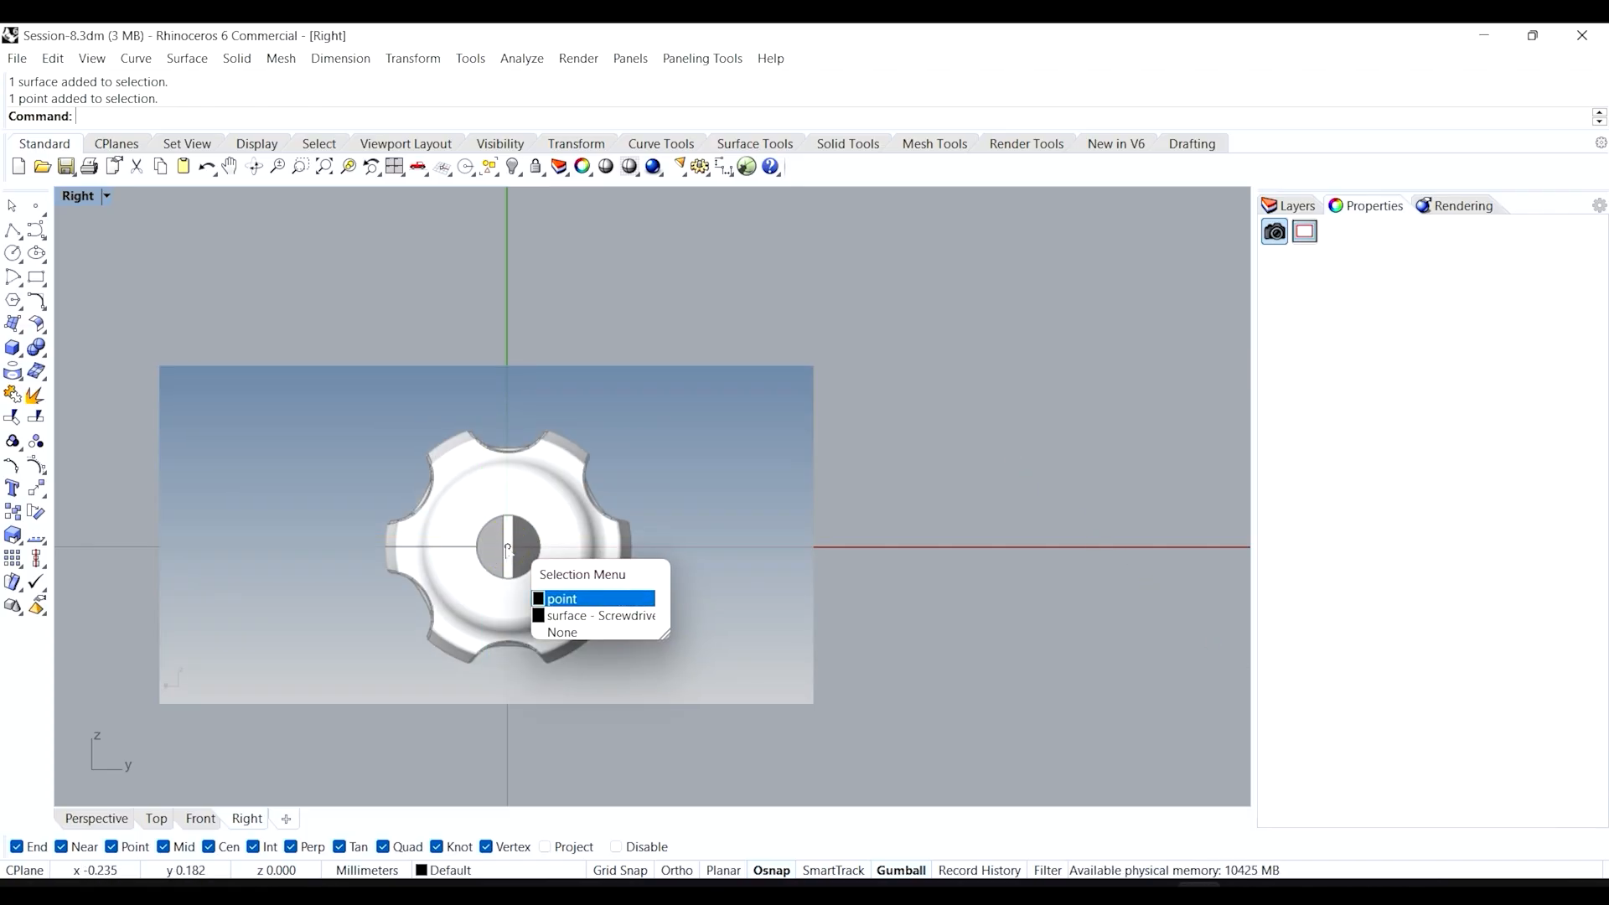
key("Delete")
left_click(127, 820)
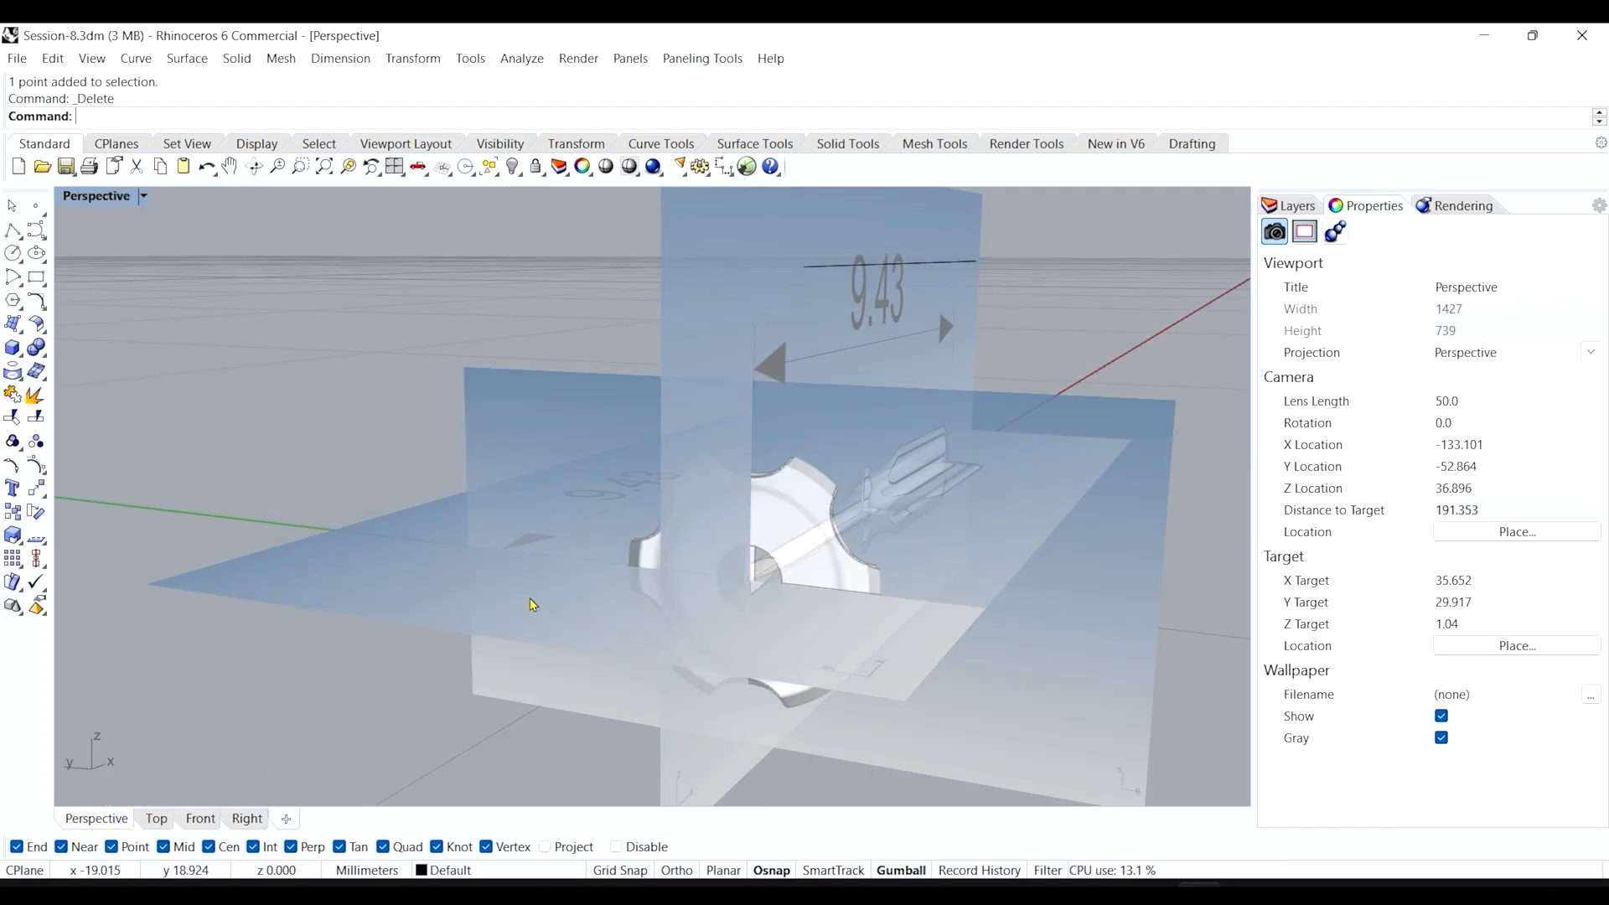
Slide the Screwdriver_left.jpg picture along the X axis toward the screwdriver's knob end.
scroll(610, 471, "down", 10)
right_click_drag(609, 511, 317, 578)
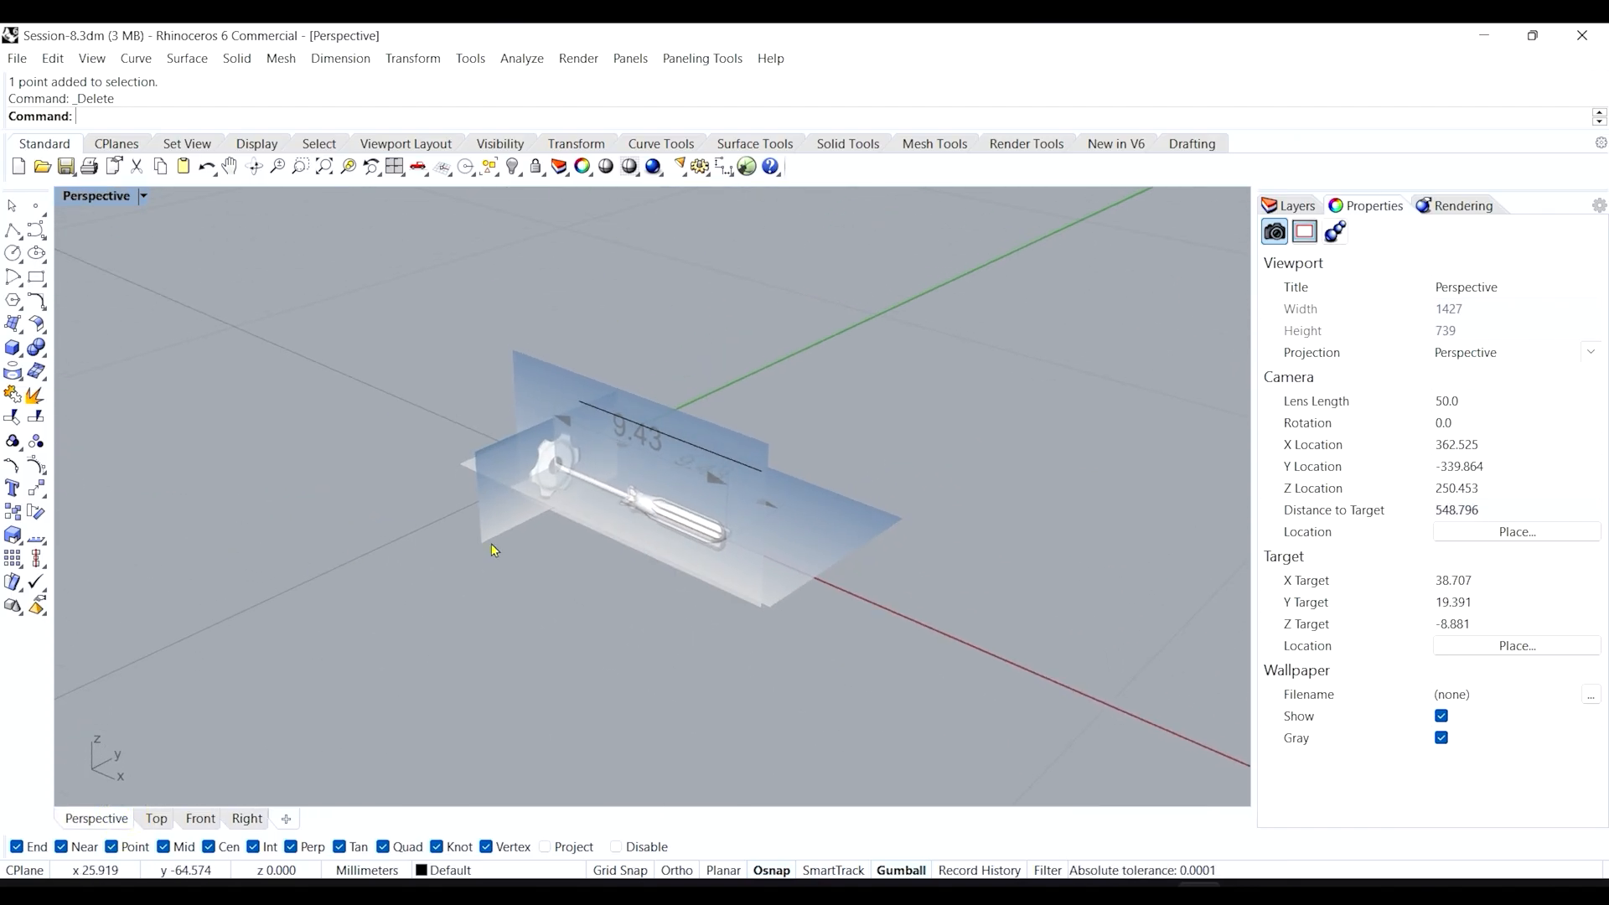
scroll(493, 546, "up", 3)
left_click(500, 518)
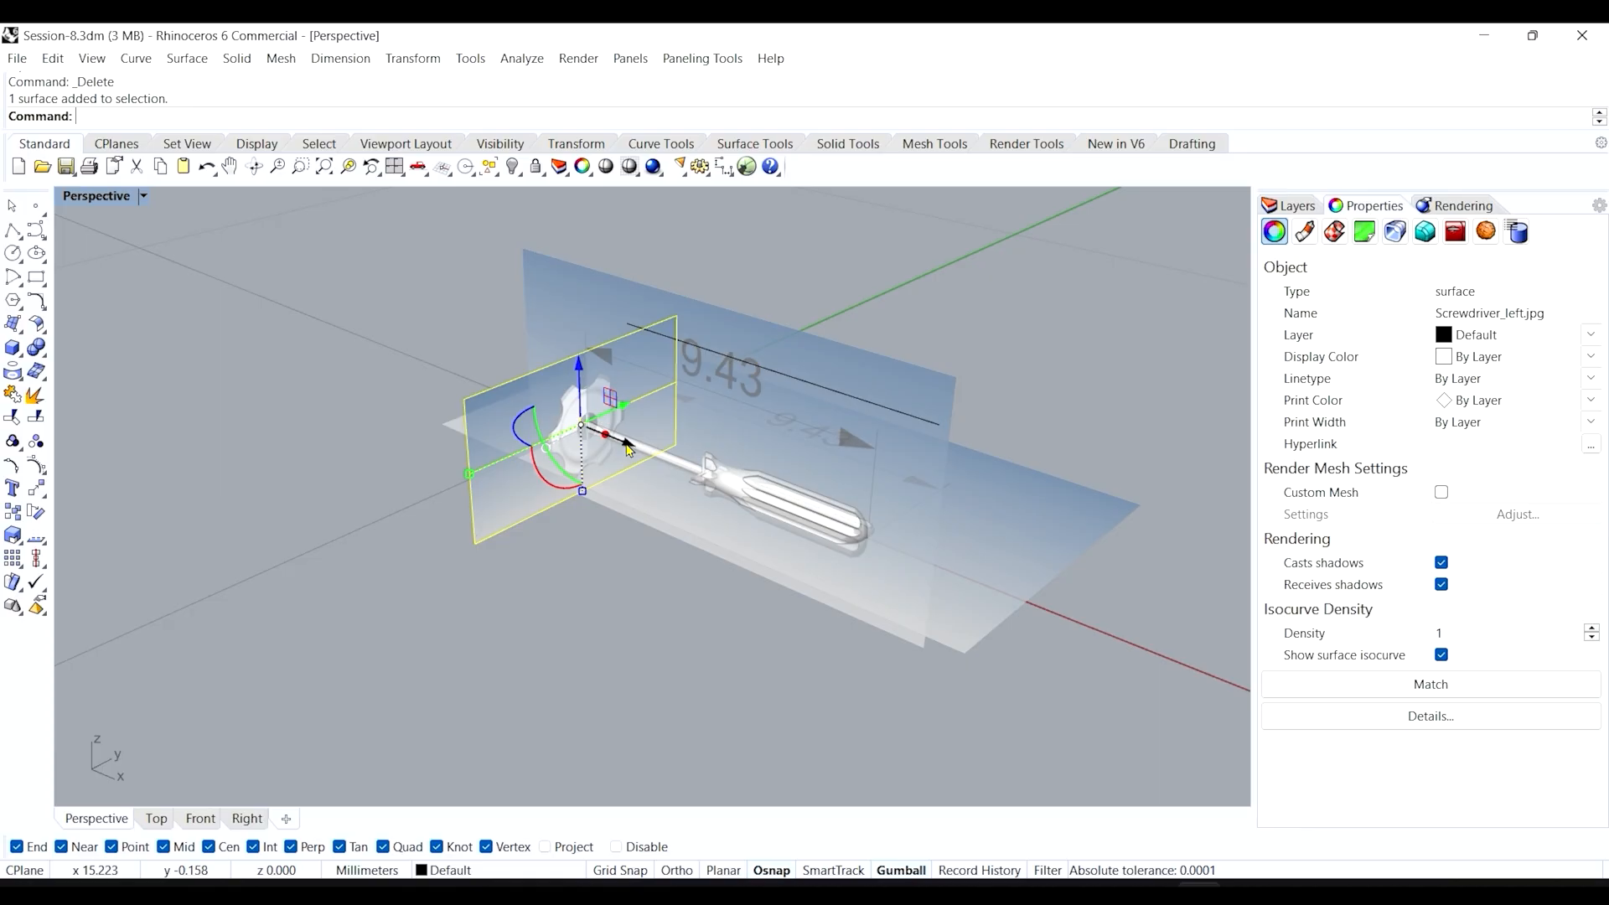
left_click_drag(629, 450, 836, 518)
left_click(1016, 349)
scroll(693, 529, "up", 5)
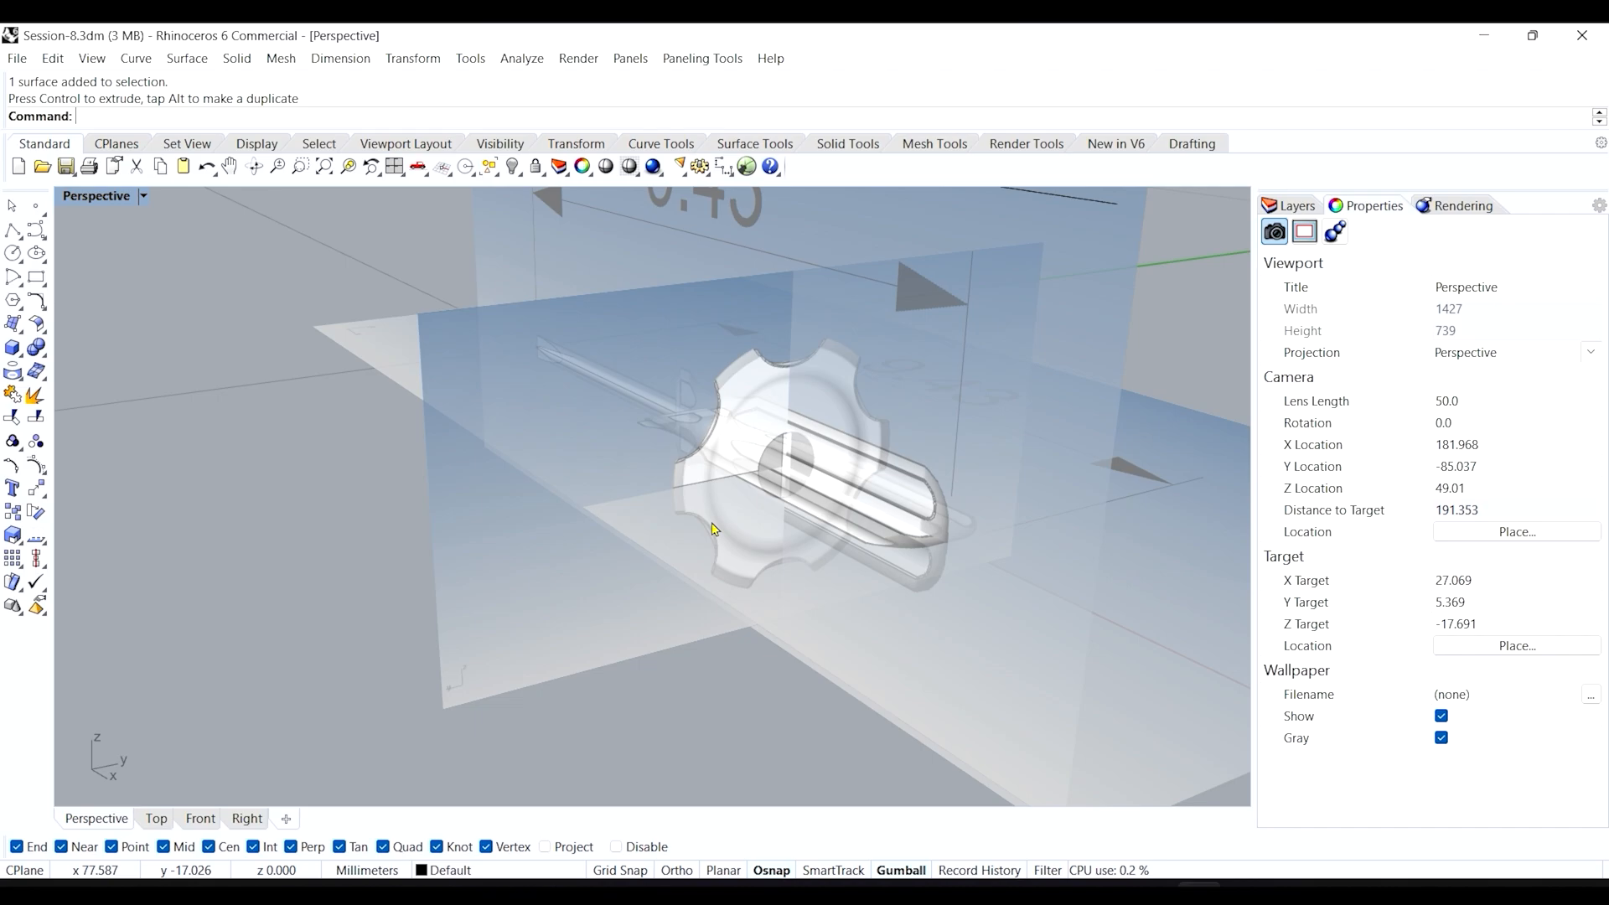
mouse_move(714, 530)
right_mouse_down()
mouse_move(962, 541)
mouse_move(866, 553)
mouse_move(719, 525)
right_mouse_up()
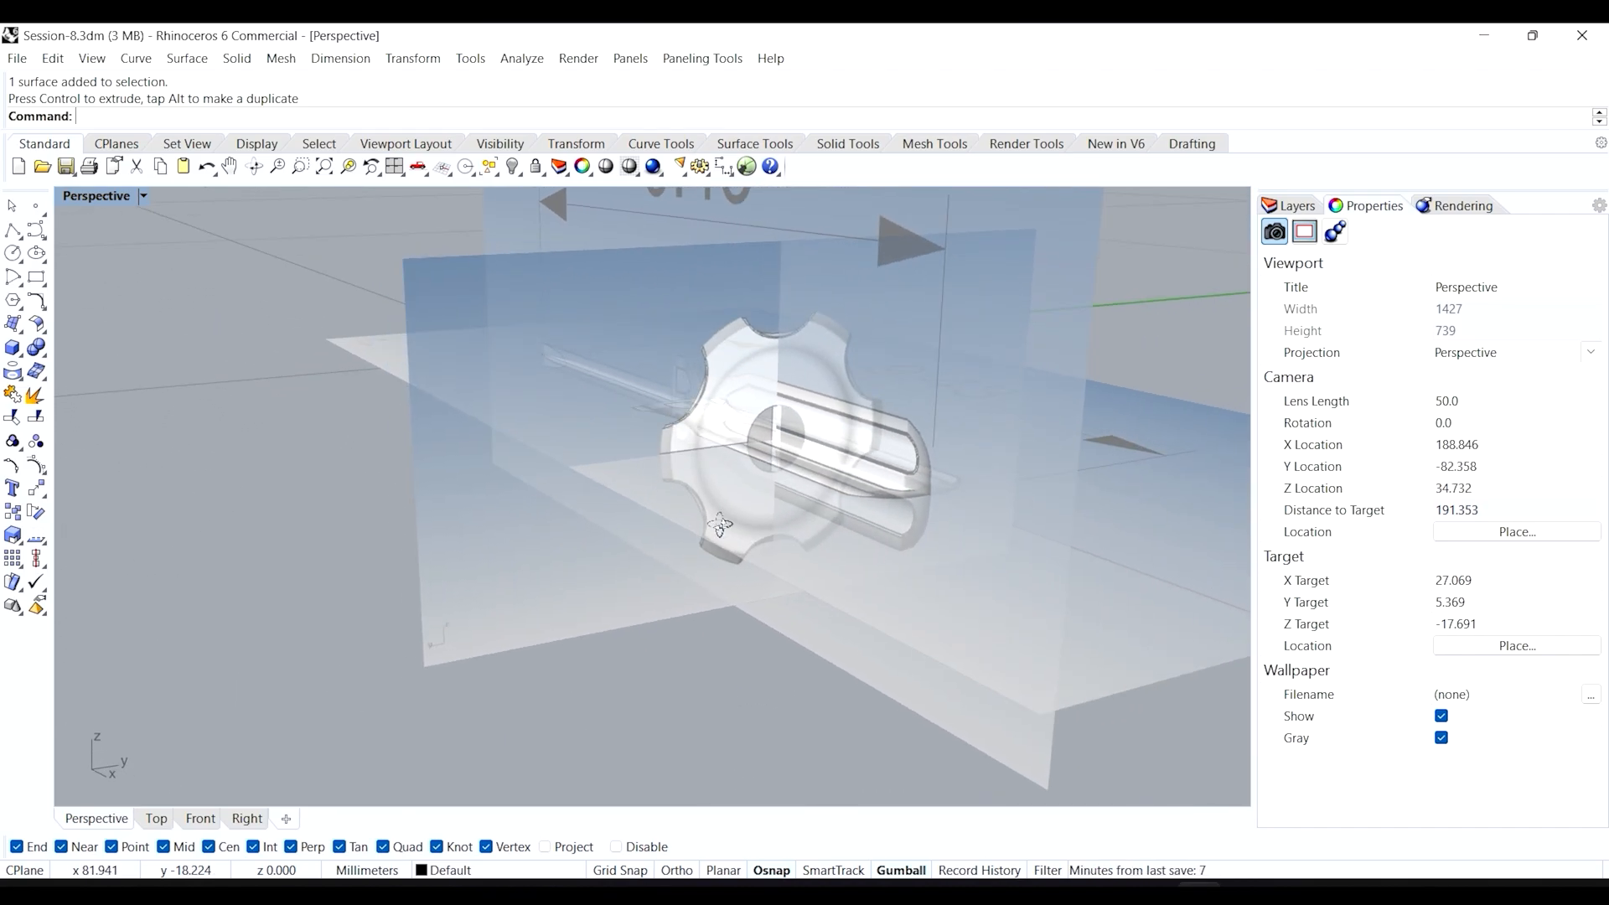
Try shrinking the left-view picture with gumball scaling.
left_click(478, 477)
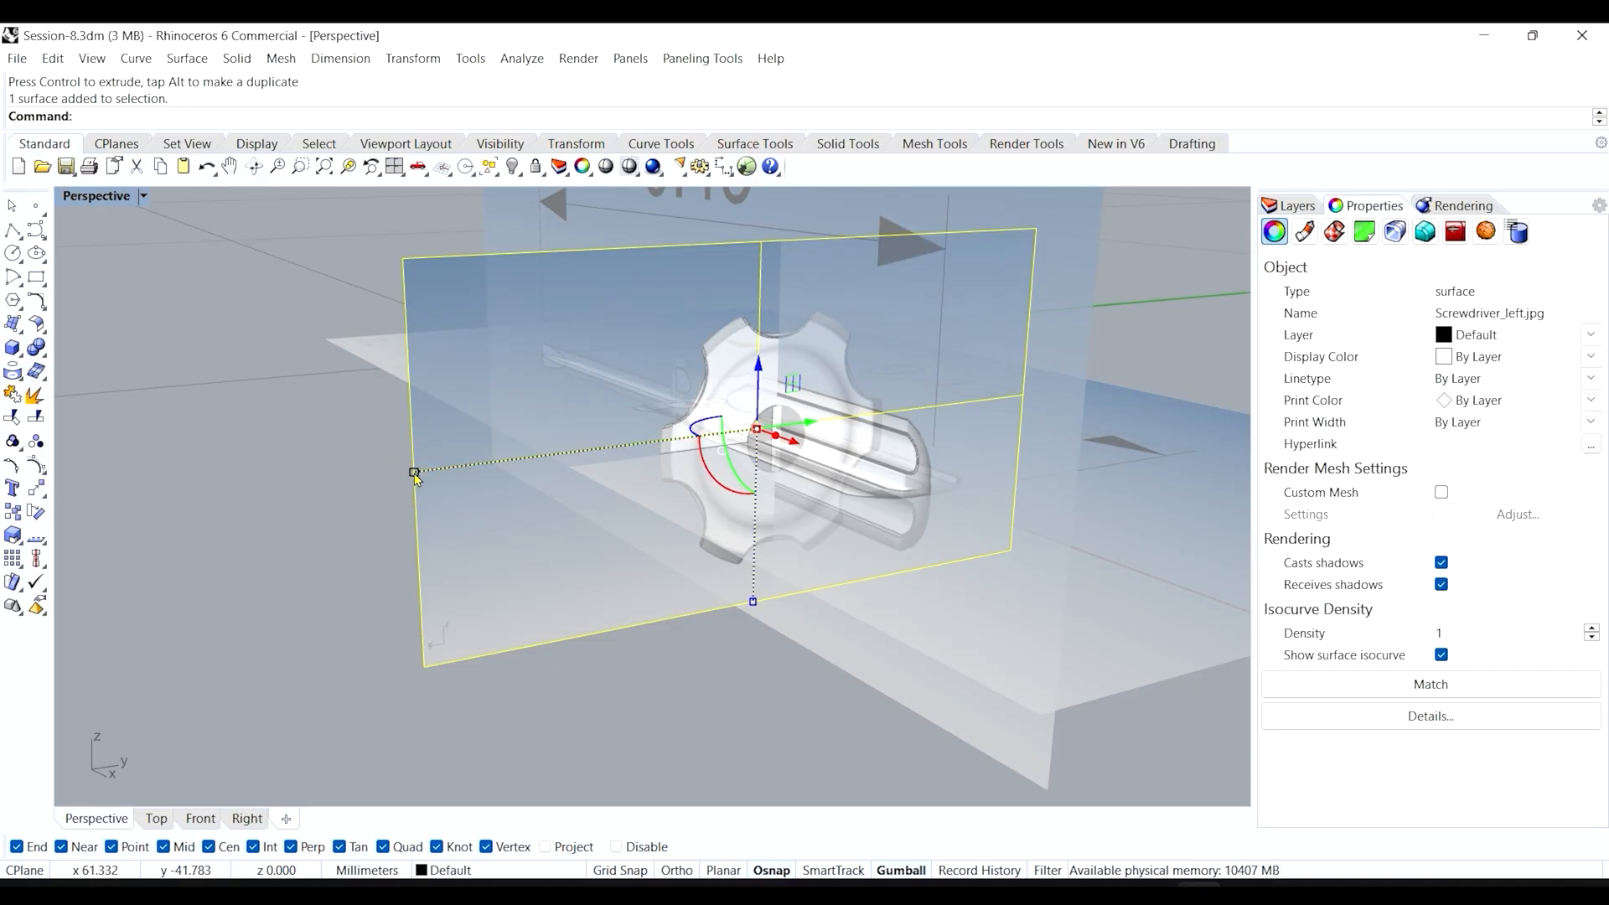
scroll(416, 477, "up", 2)
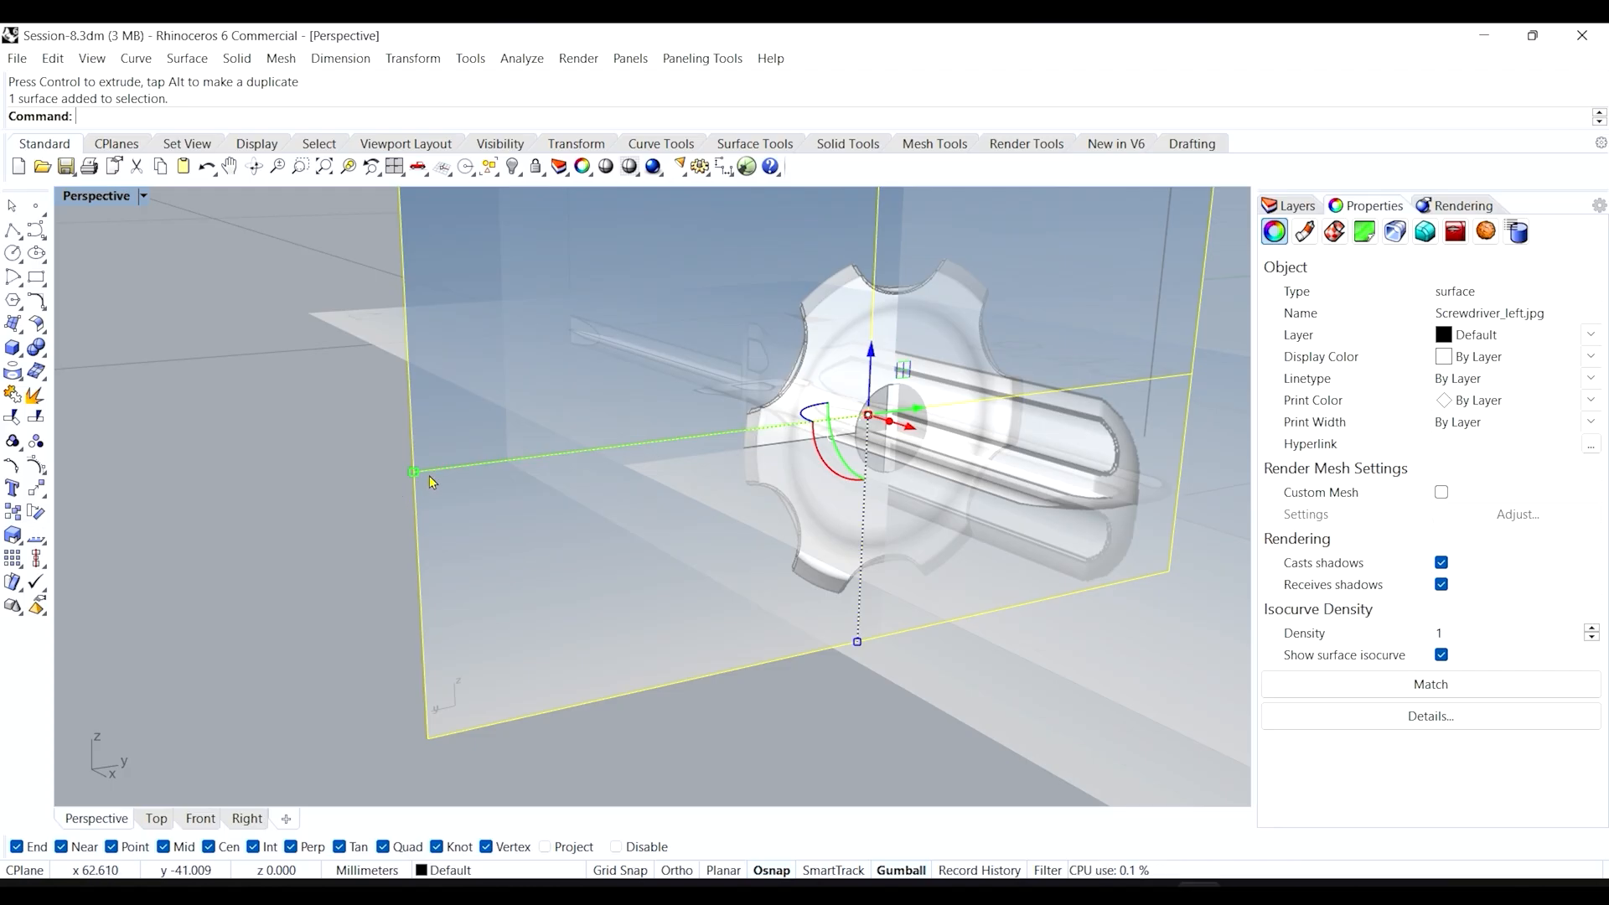
scroll(445, 481, "down", 2)
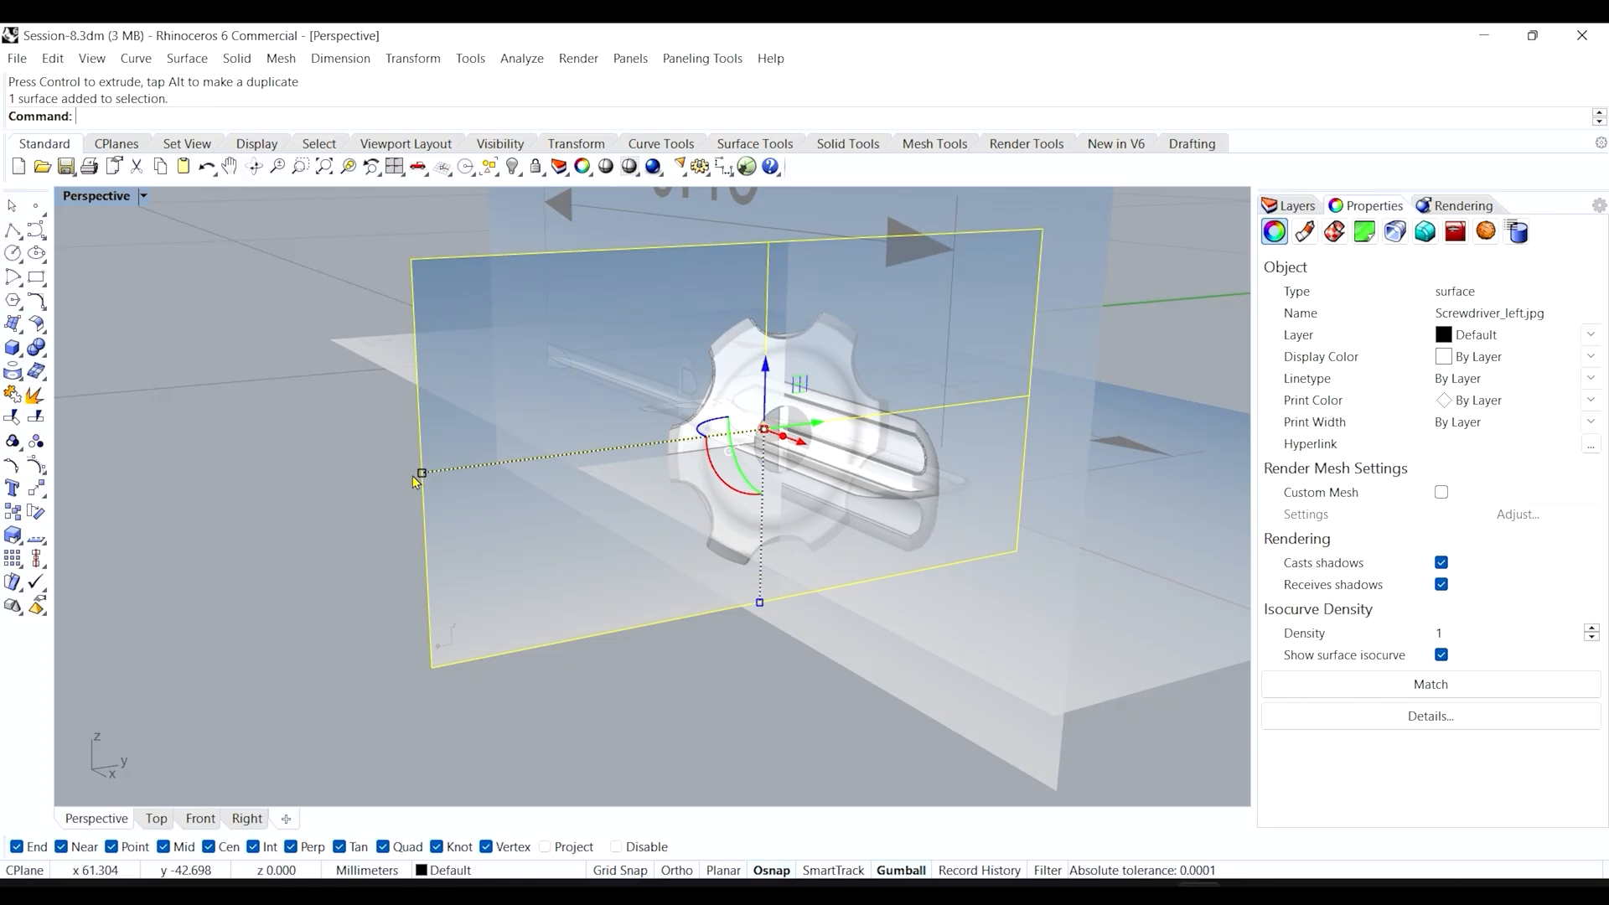
scroll(432, 481, "up", 4)
scroll(445, 485, "down", 3)
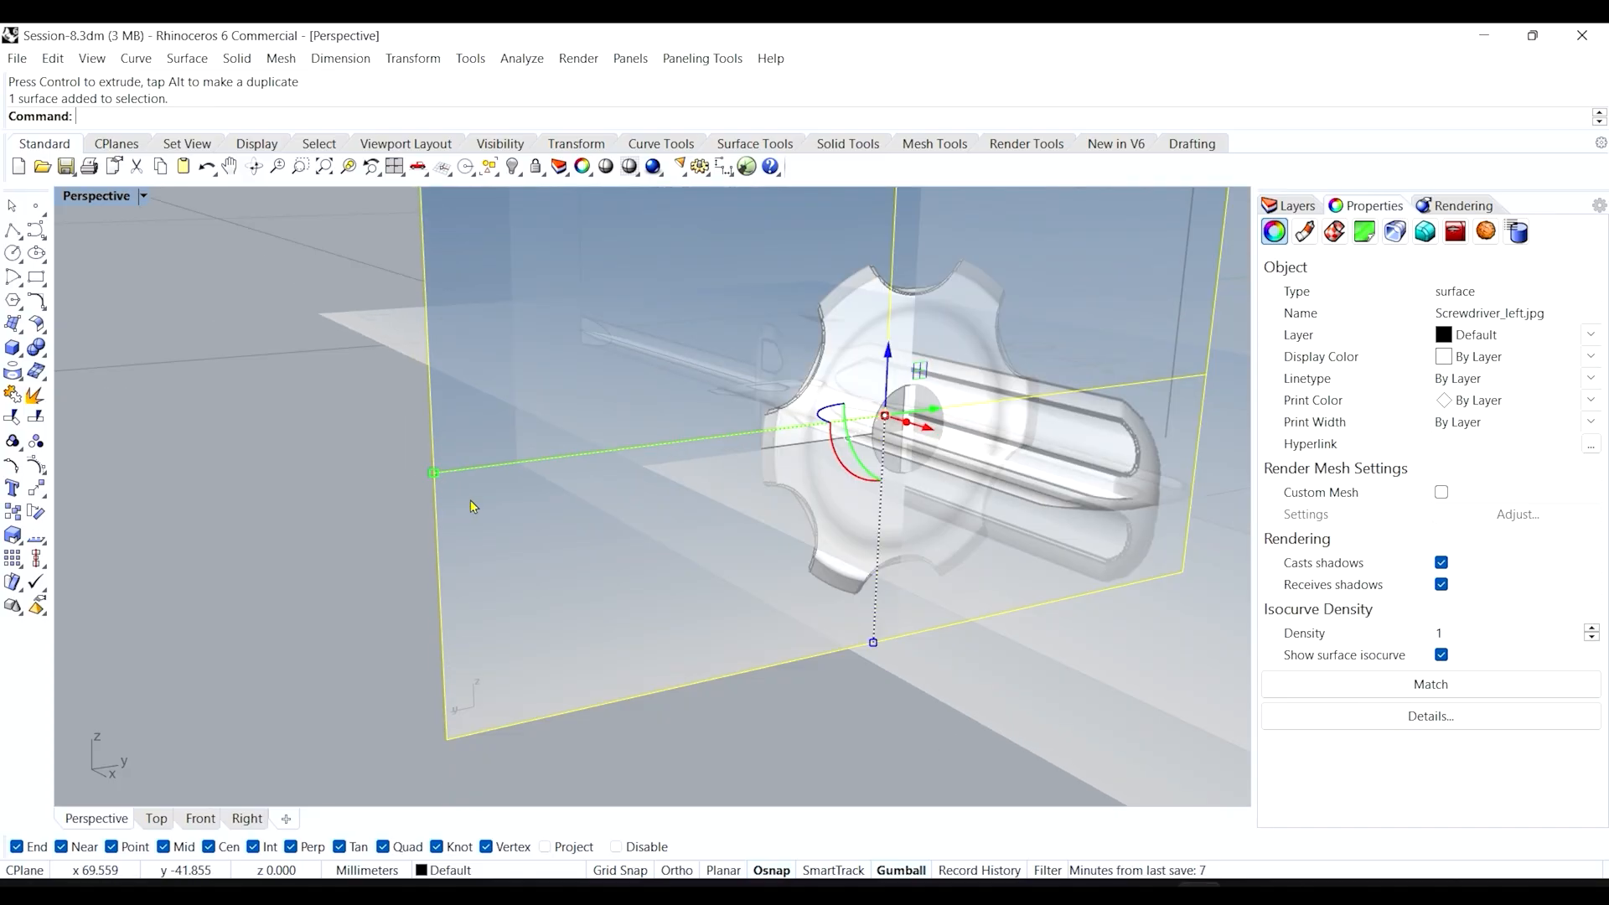
right_click_drag(463, 501, 413, 500)
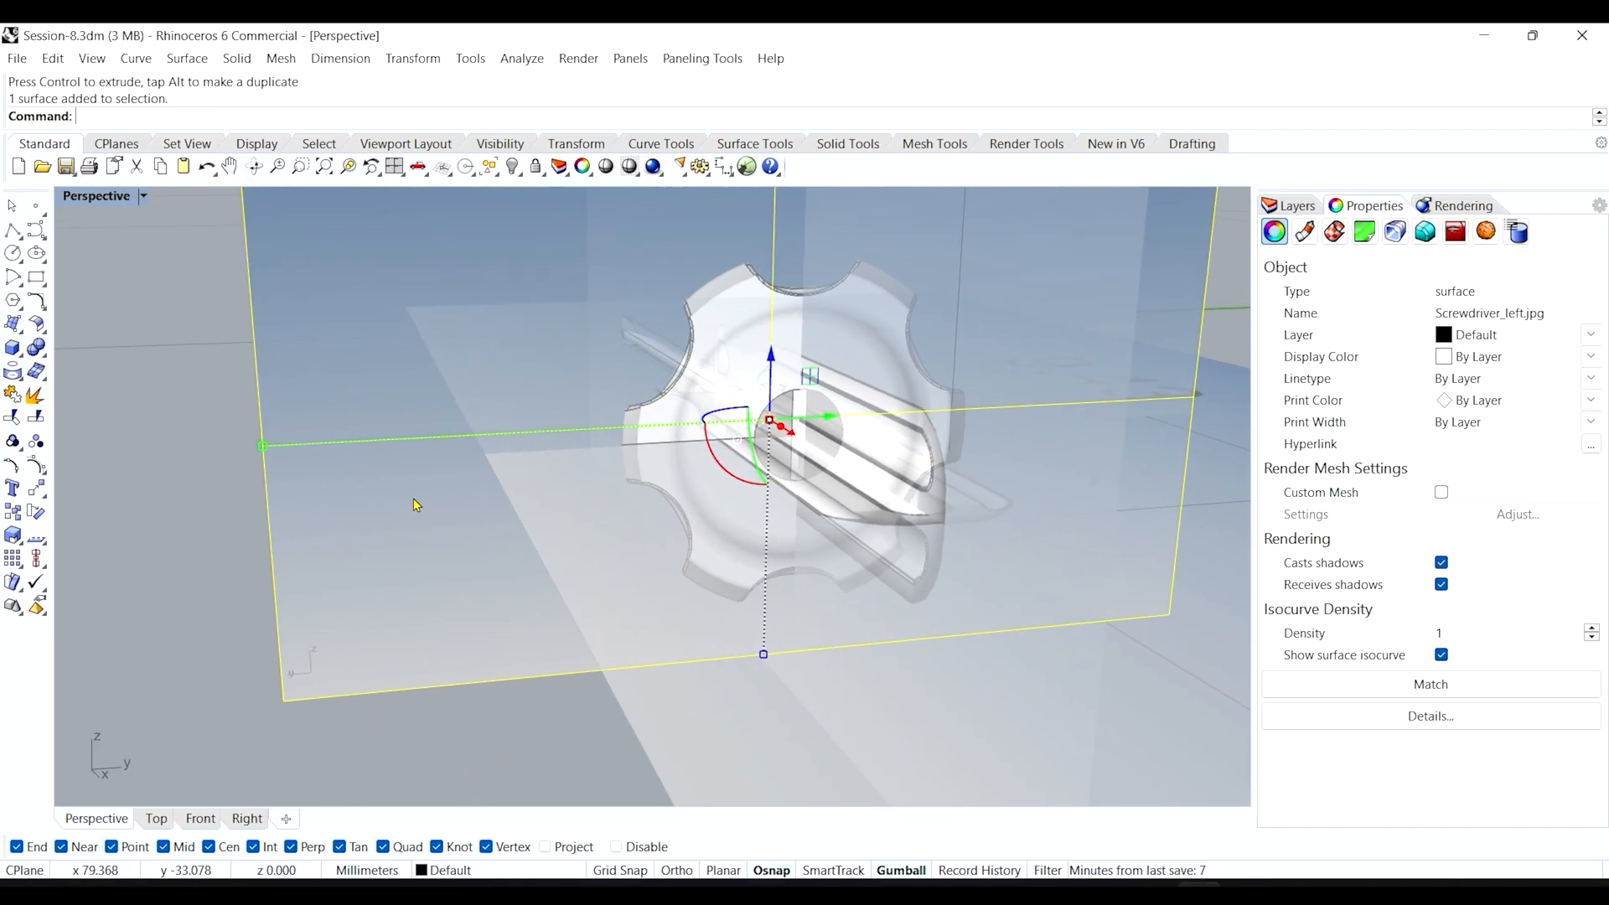
left_click_drag(265, 452, 587, 450)
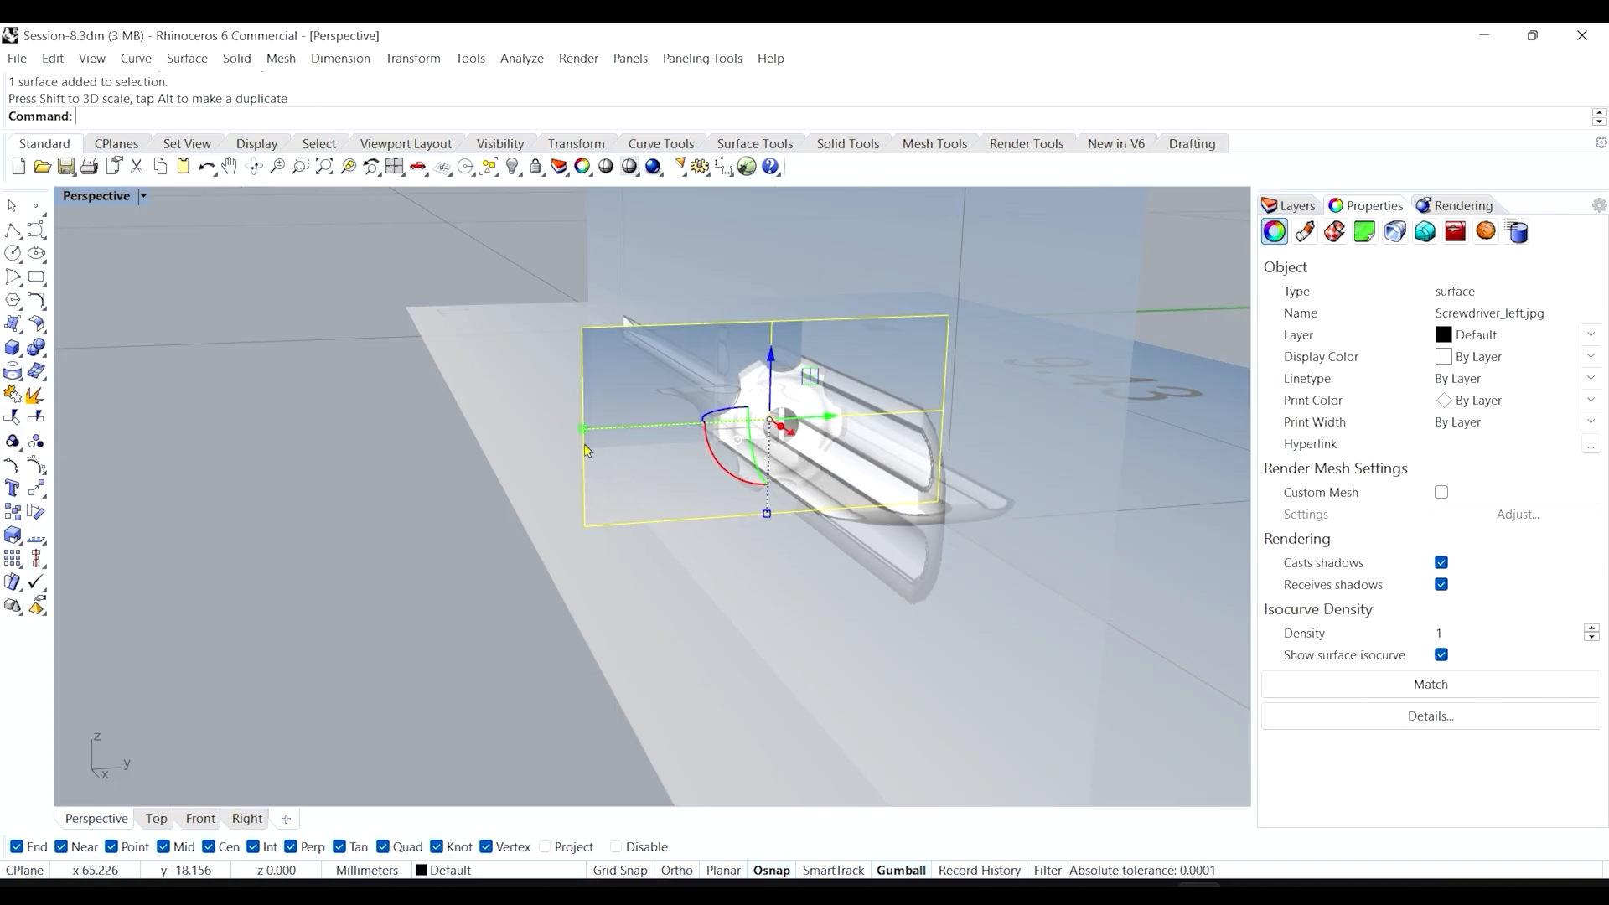
Undo the shrink and orbit around the three aligned semi-transparent reference pictures.
left_click(433, 500)
scroll(635, 426, "up", 7)
right_click_drag(637, 433, 558, 443)
scroll(662, 416, "down", 14)
scroll(539, 404, "up", 4)
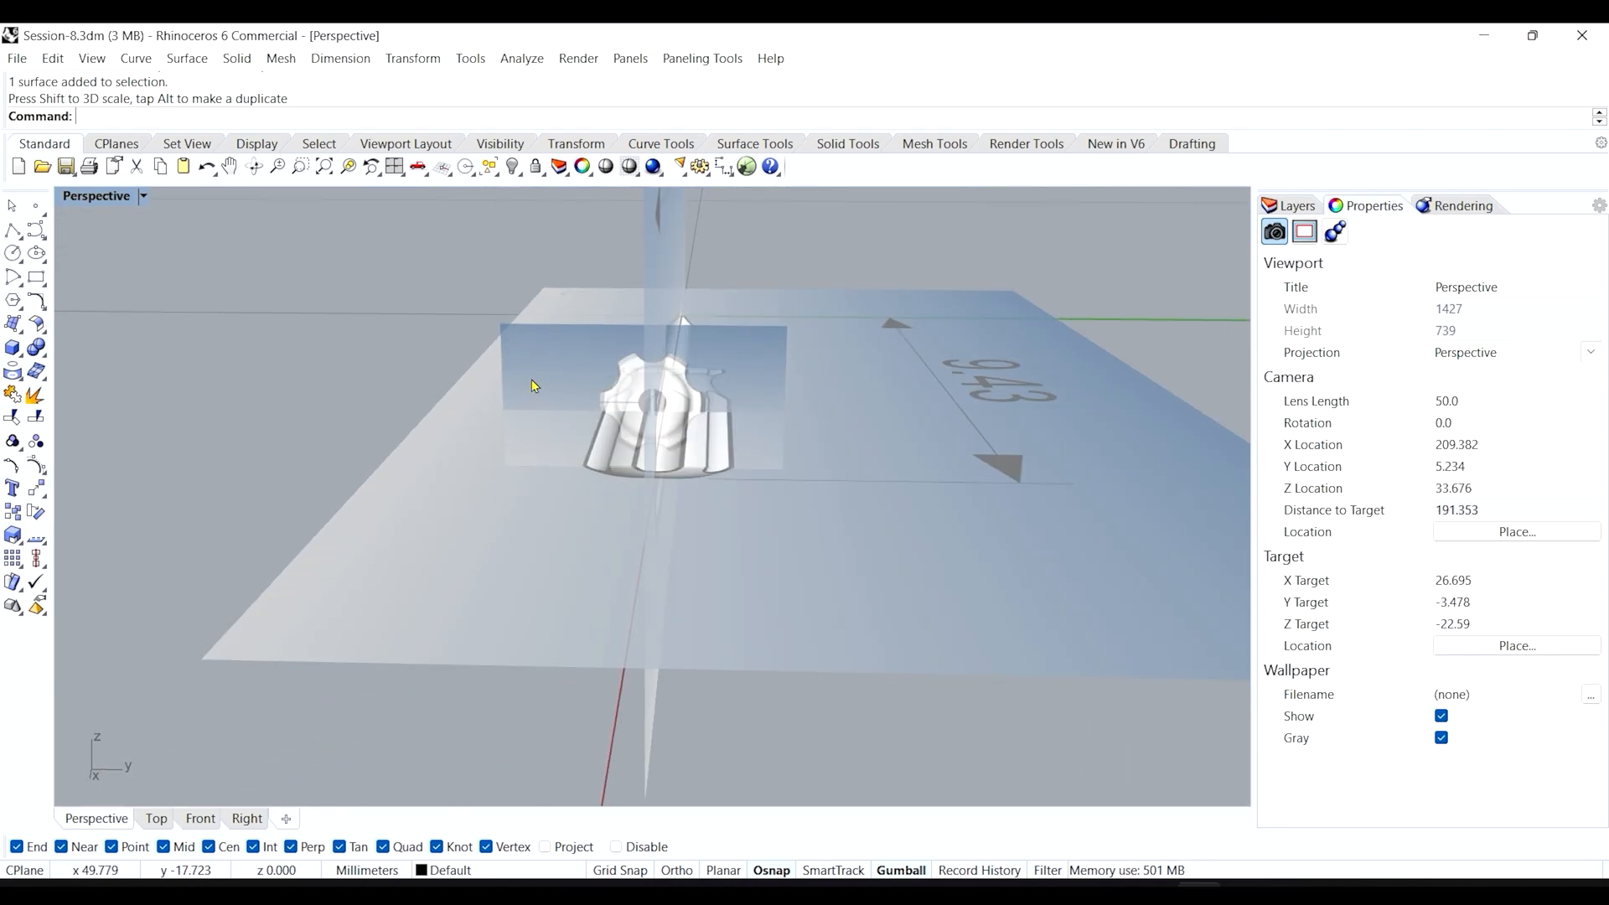
key("ctrl+z")
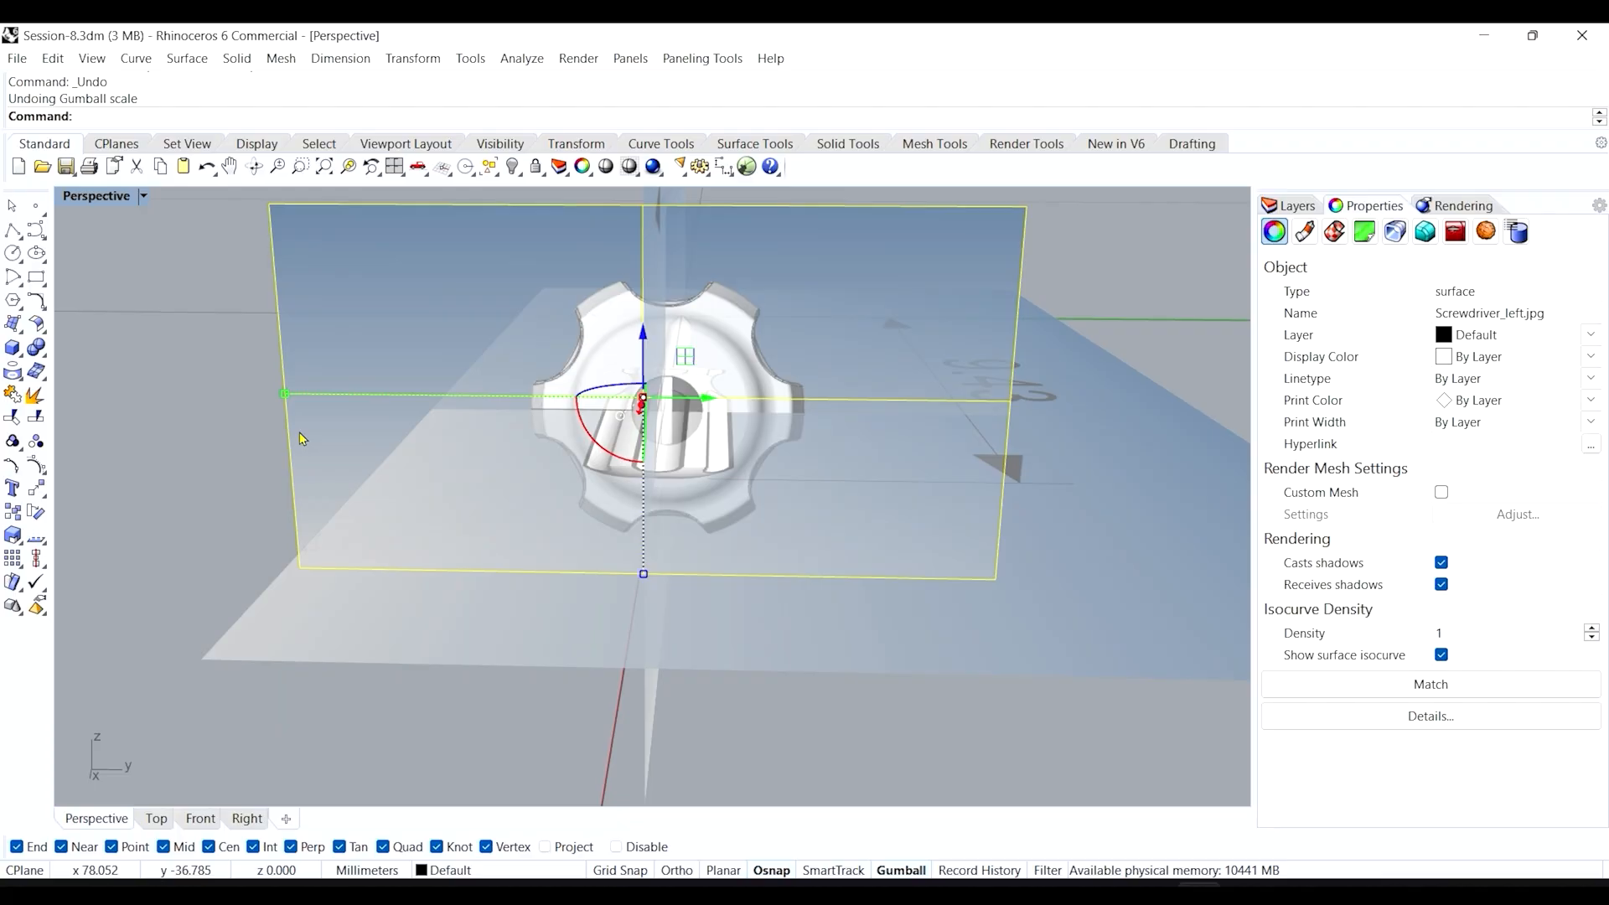
left_click(152, 437)
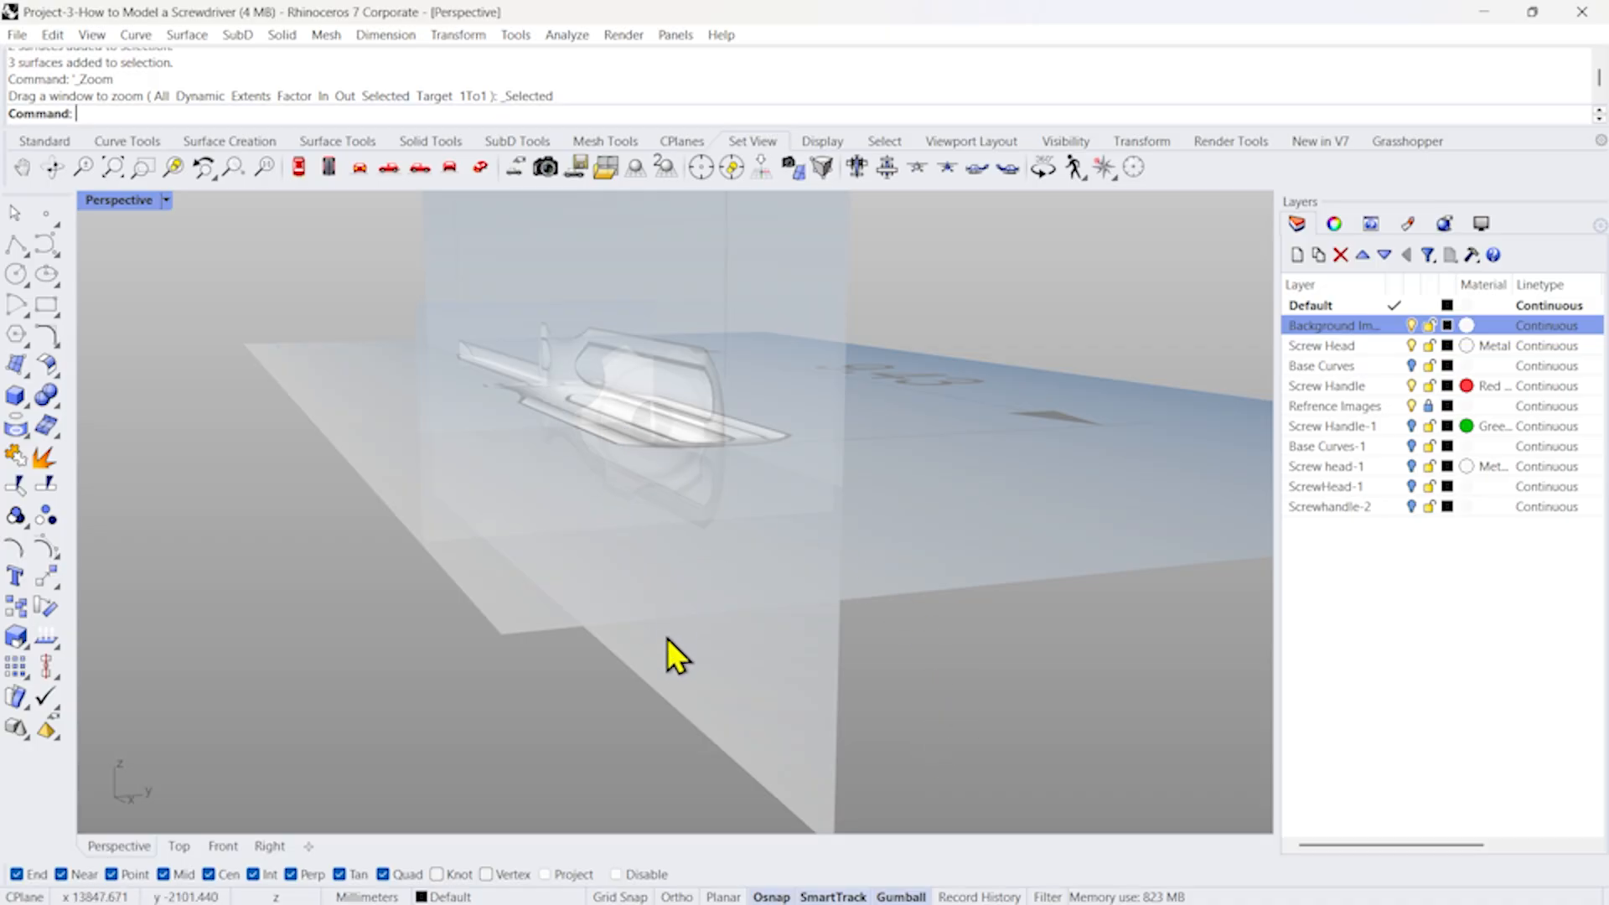
right_click_drag(667, 639, 676, 692)
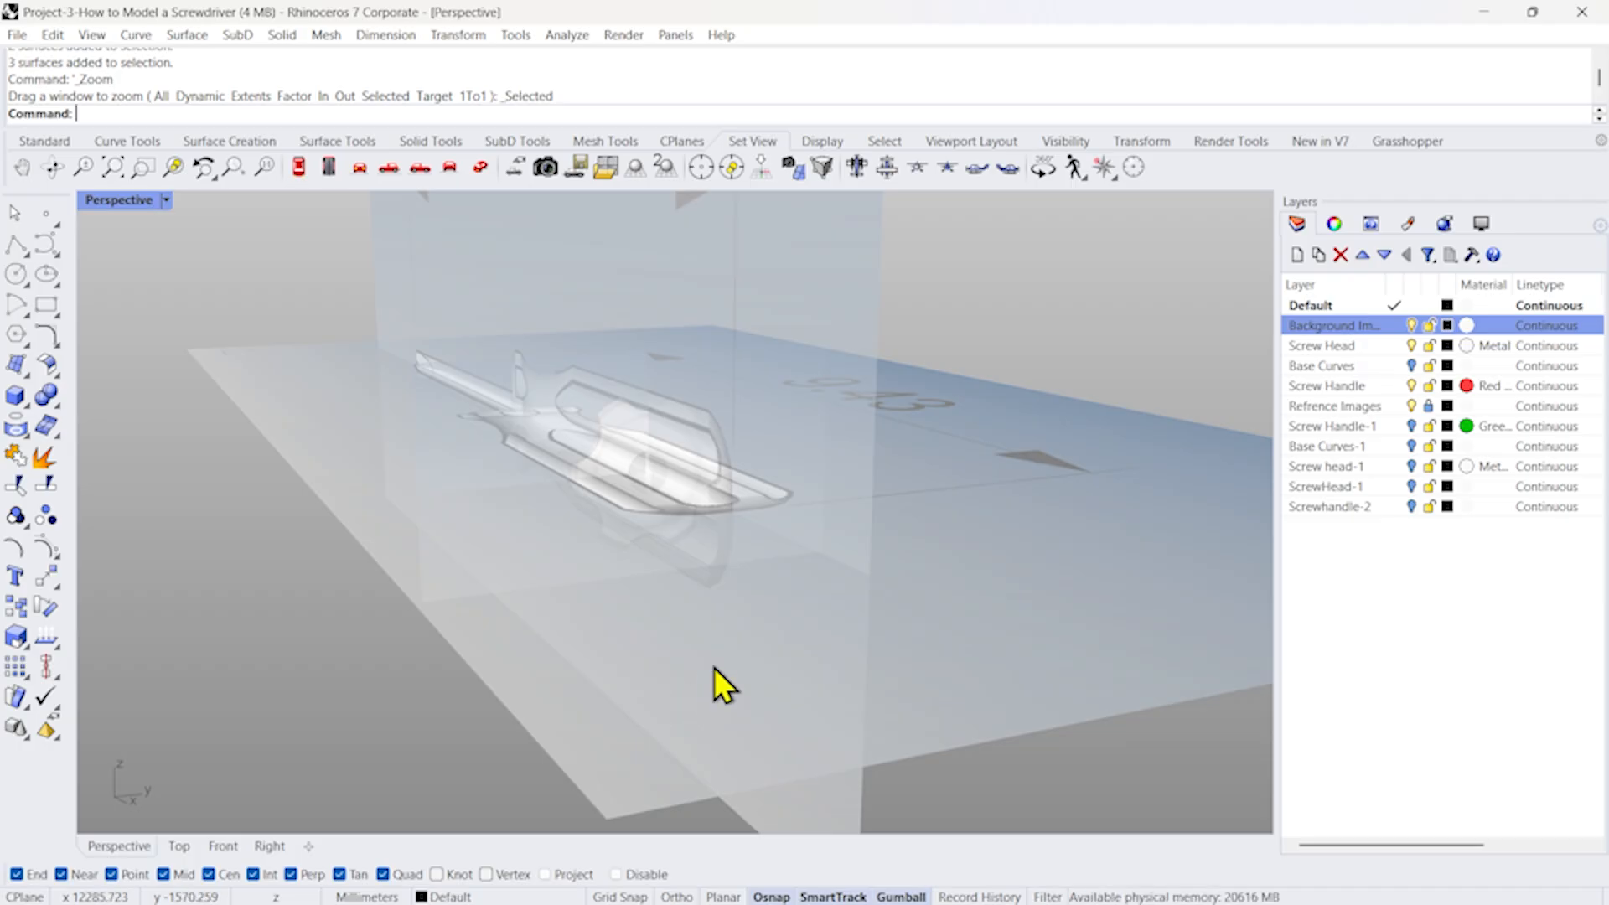